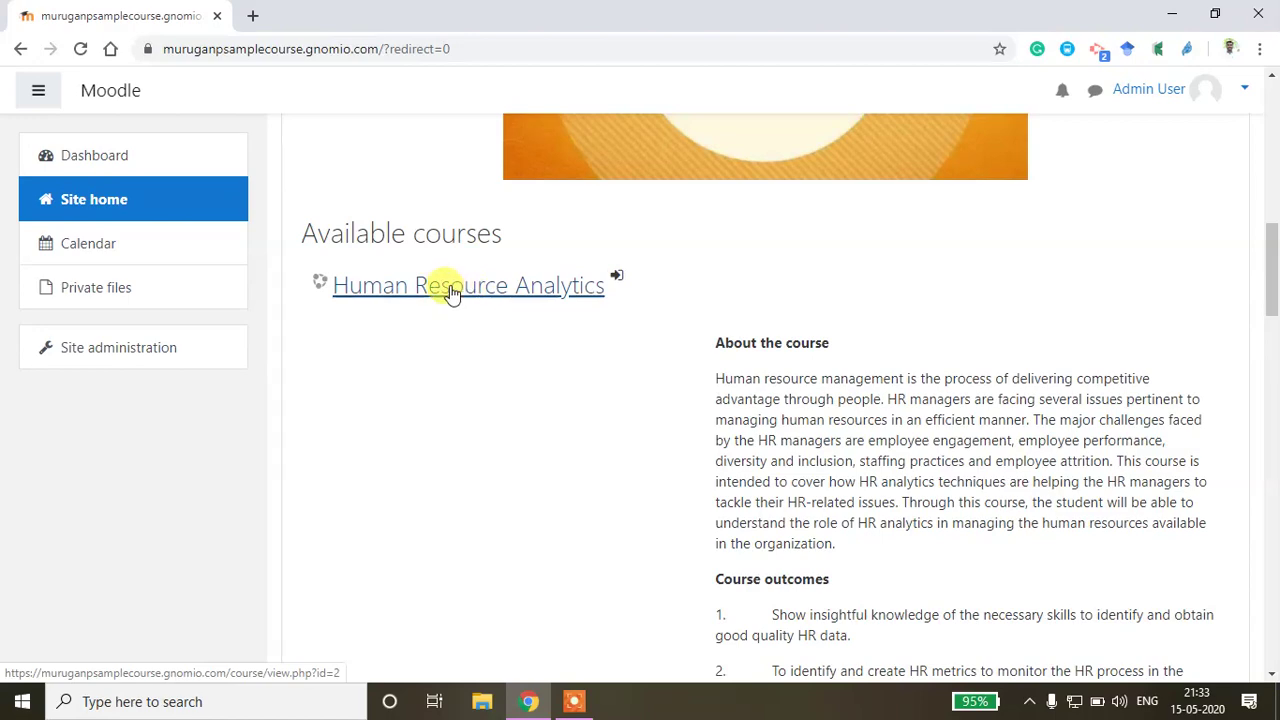
Open the Human Resource Analytics course and turn editing on
left_click(452, 290)
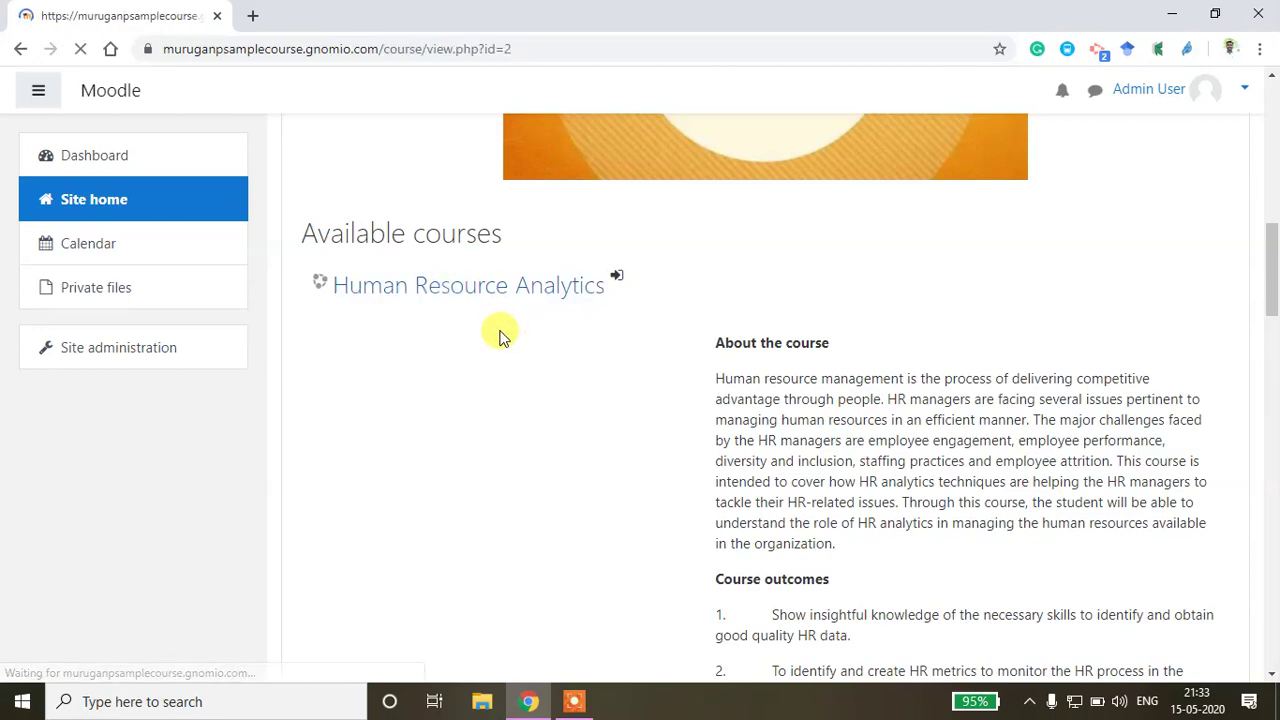
scroll(586, 395, "down", 14)
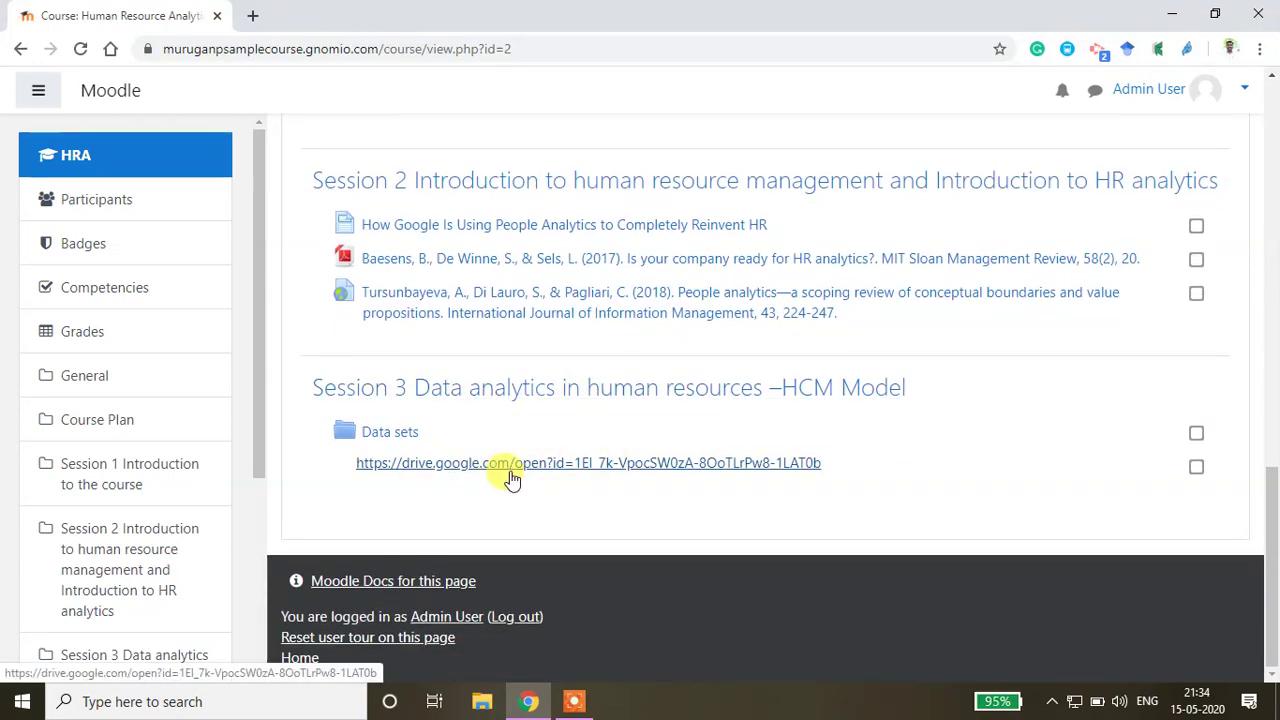
scroll(529, 473, "up", 15)
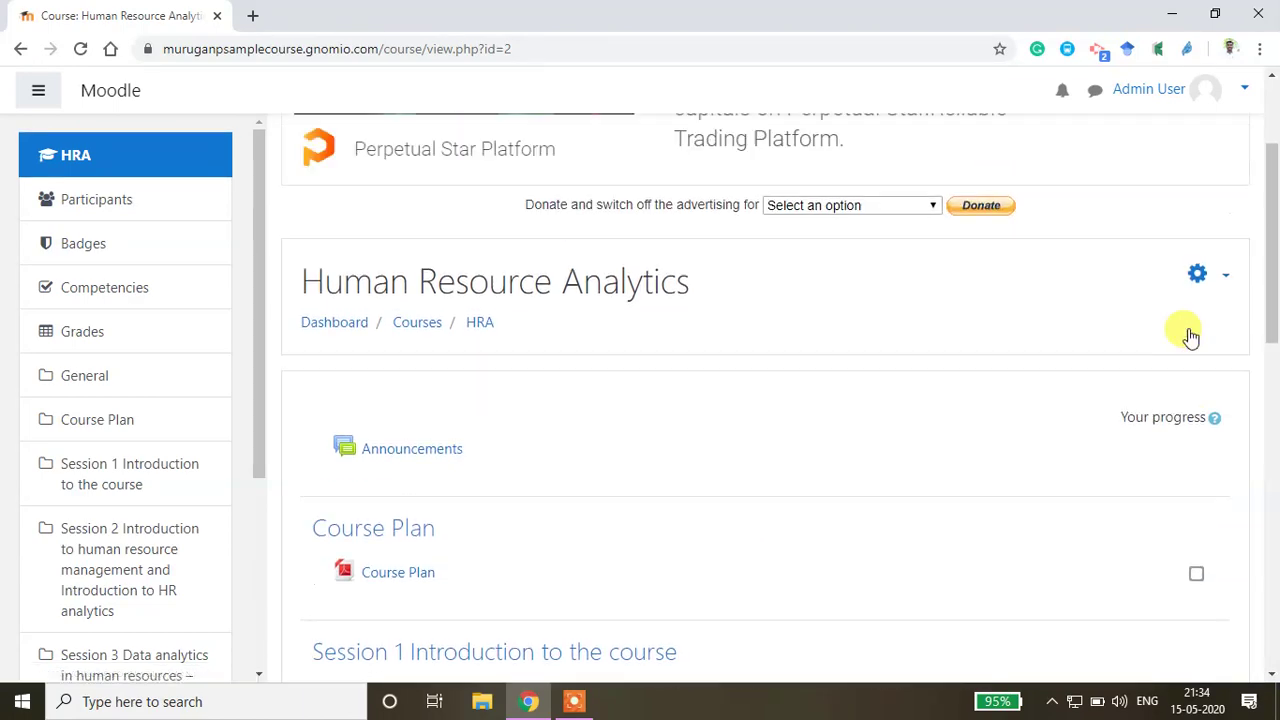
left_click(1222, 472)
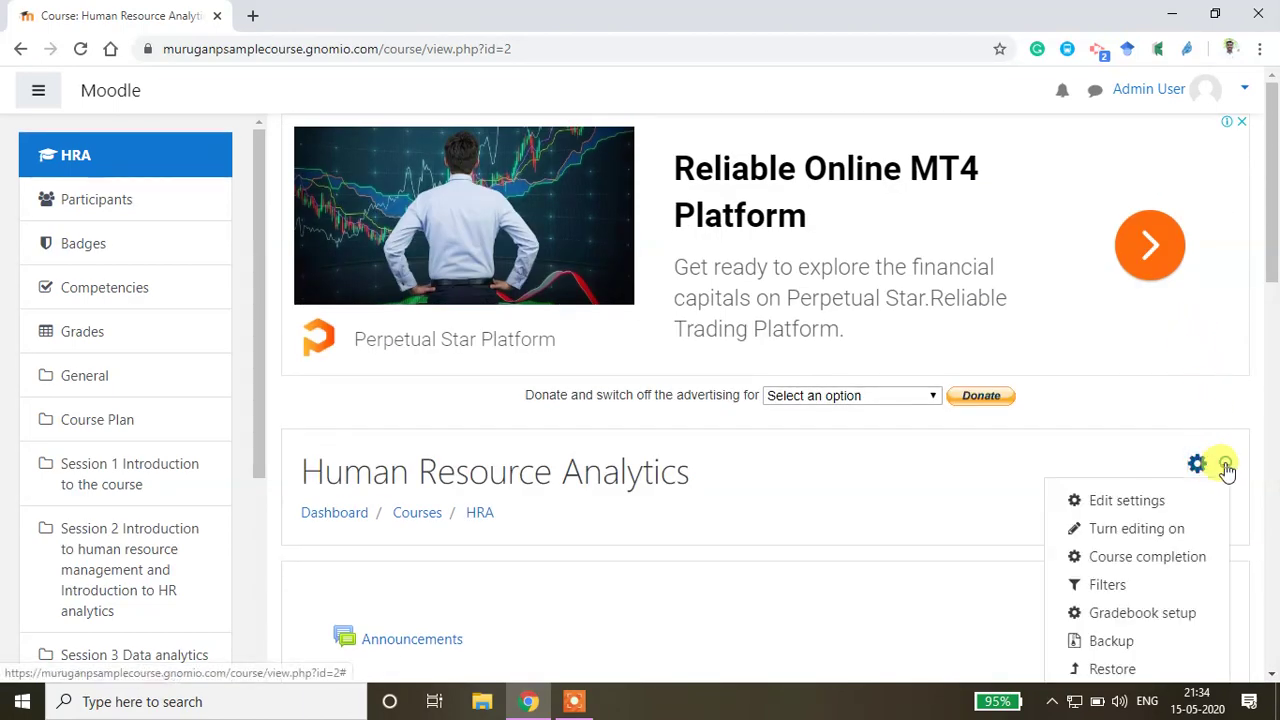
left_click(1100, 529)
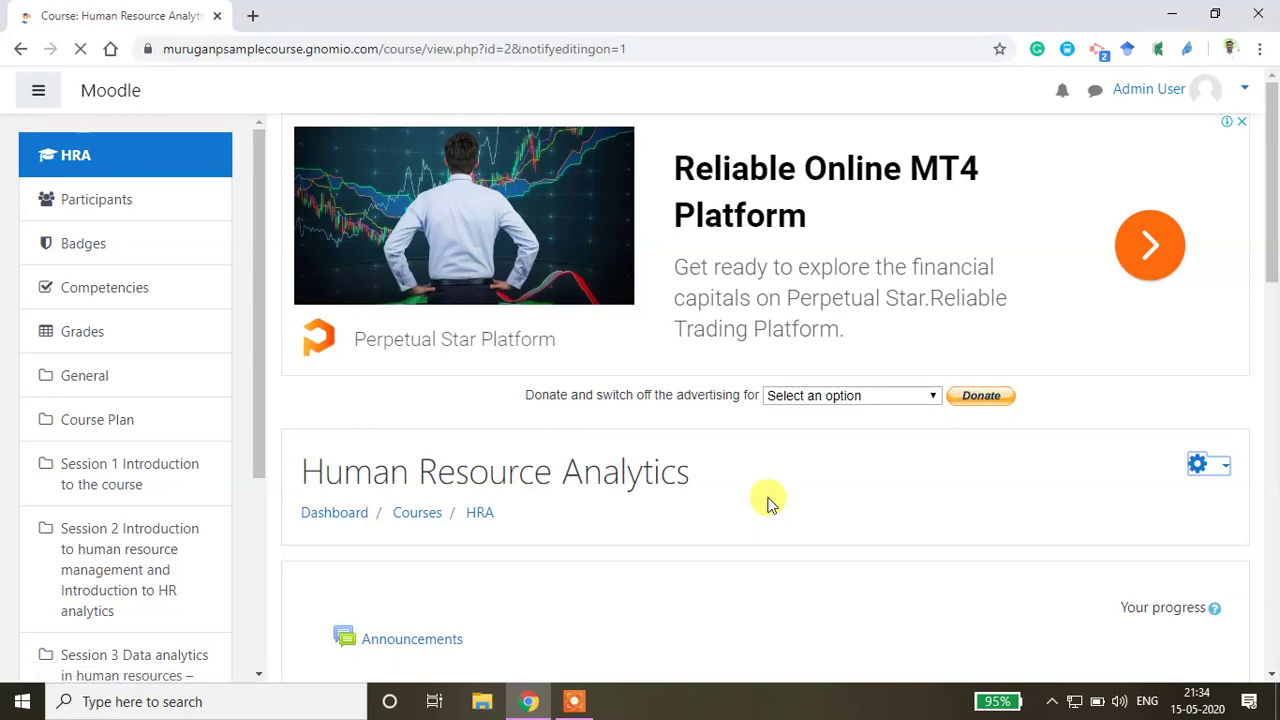
Add a Quiz activity to the section "Session 3 Data analytics in human resources –HCM Model"
scroll(770, 495, "down", 6)
scroll(770, 495, "down", 10)
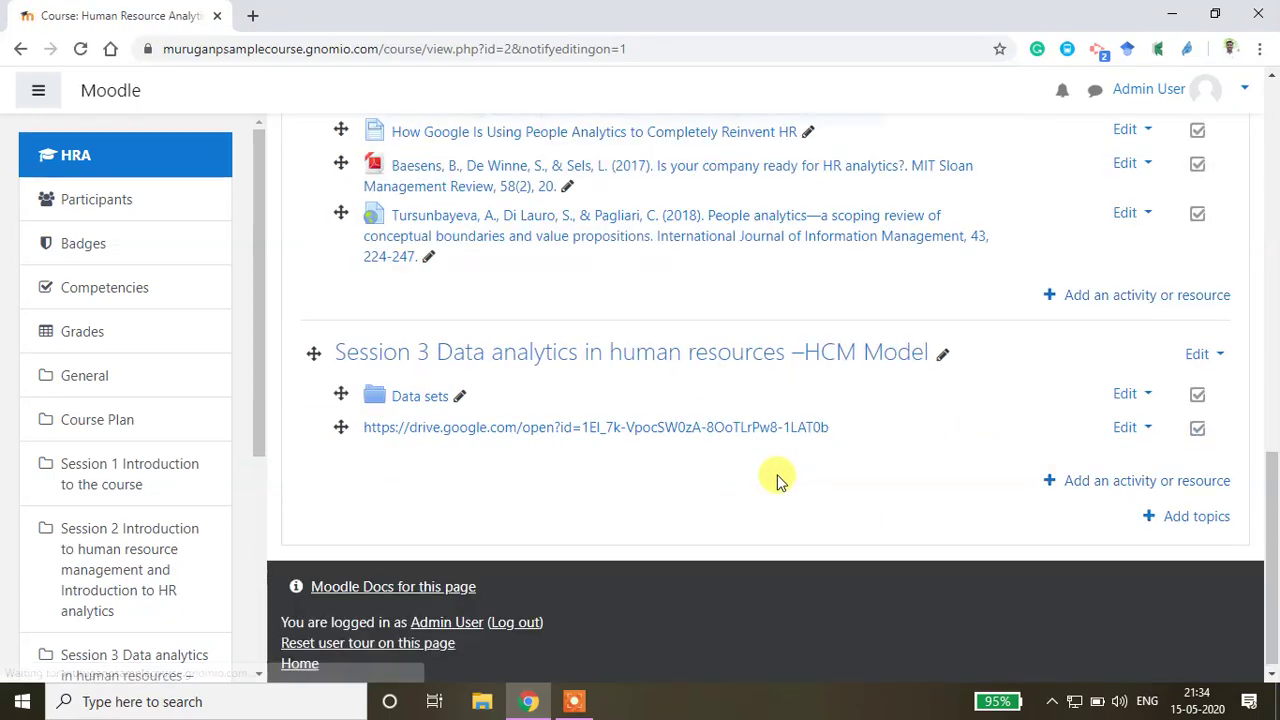
left_click(1117, 488)
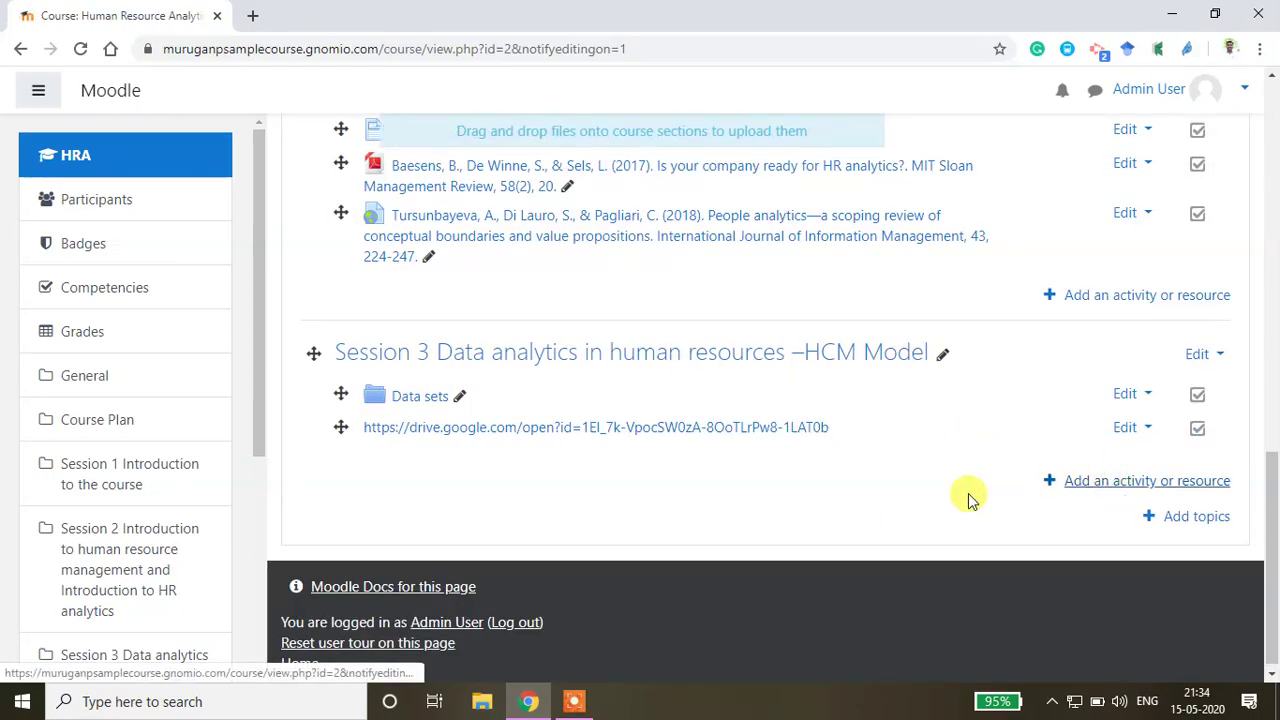
left_click_drag(608, 294, 620, 385)
left_click(416, 399)
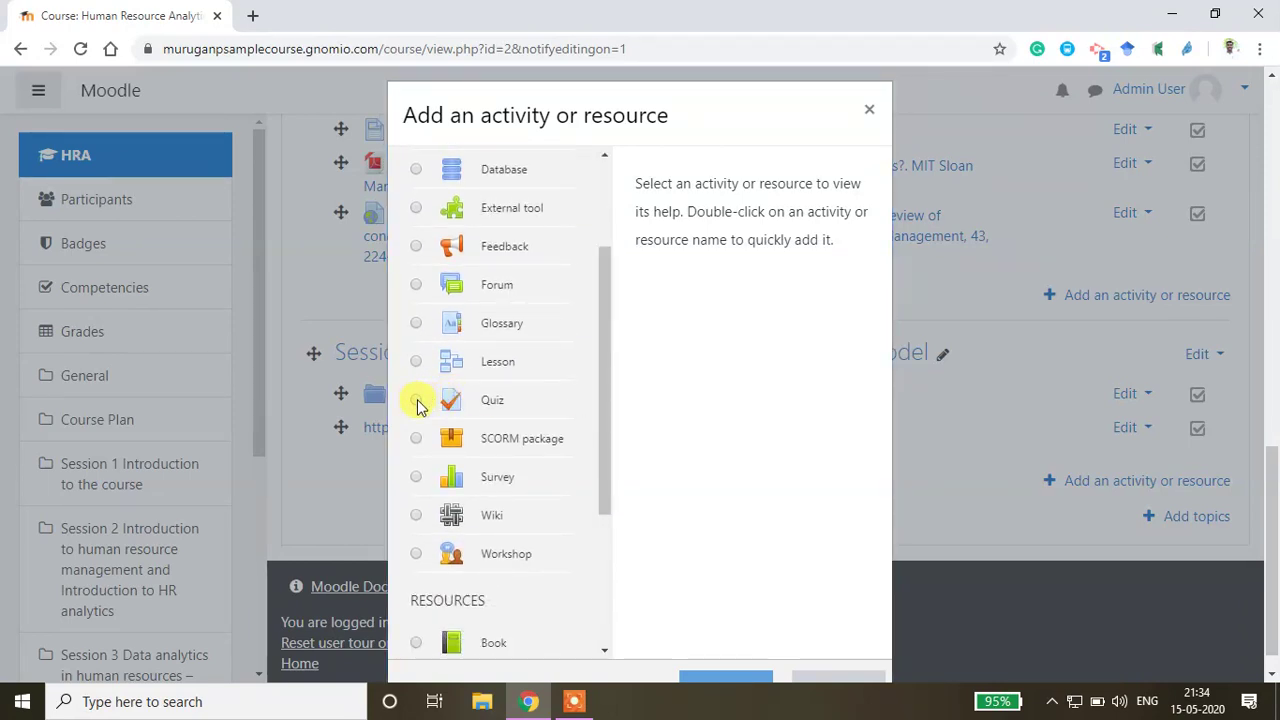
left_click_drag(566, 99, 563, 57)
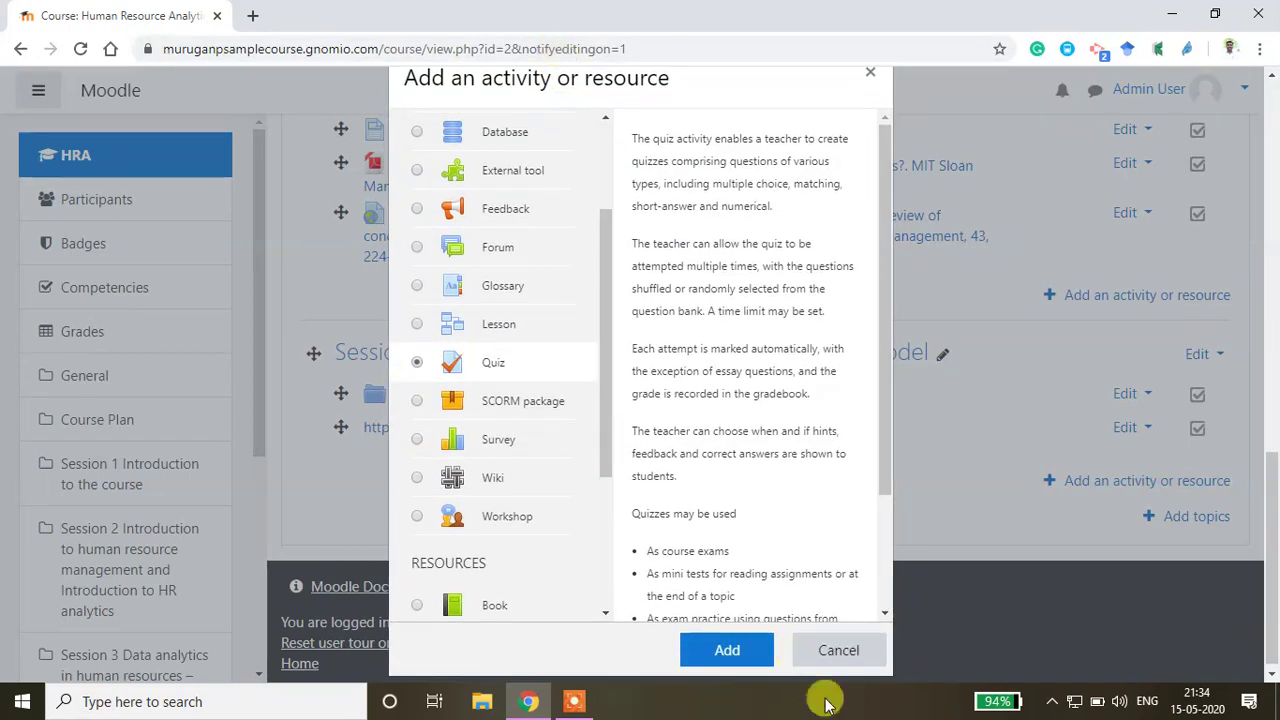
left_click(728, 650)
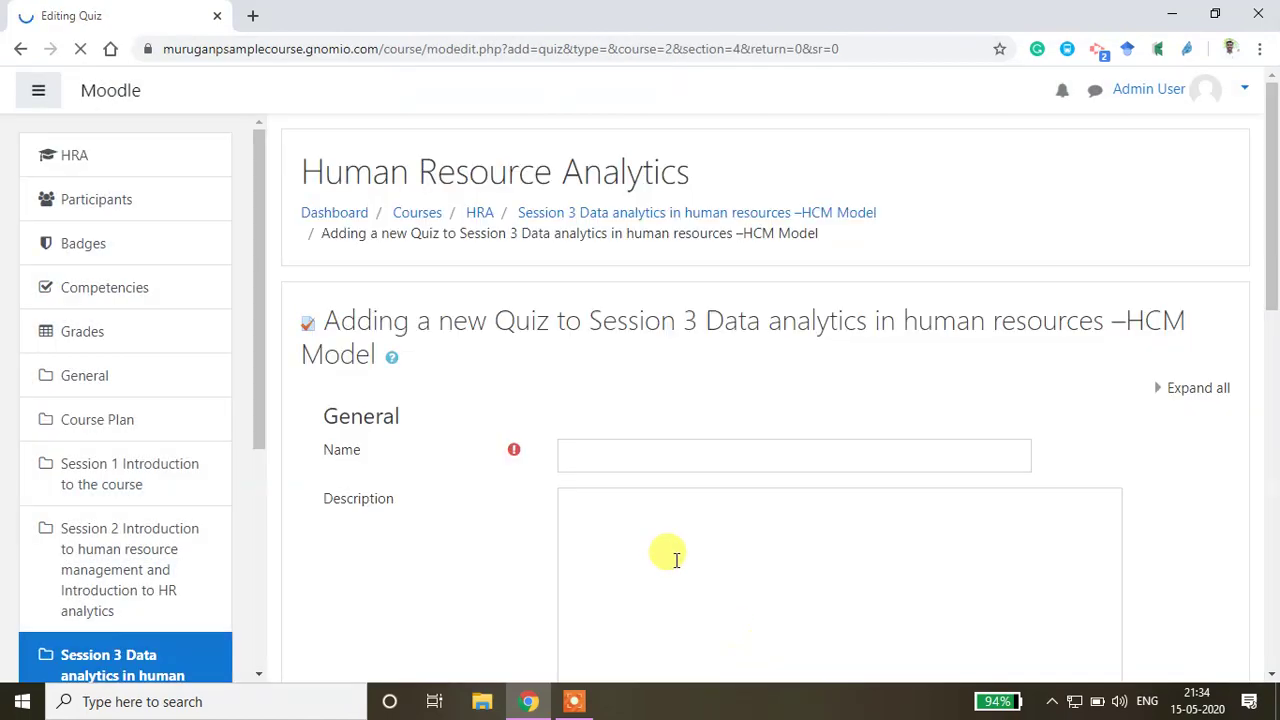
Name the new quiz "Quiz 1"
scroll(660, 540, "down", 2)
left_click(581, 267)
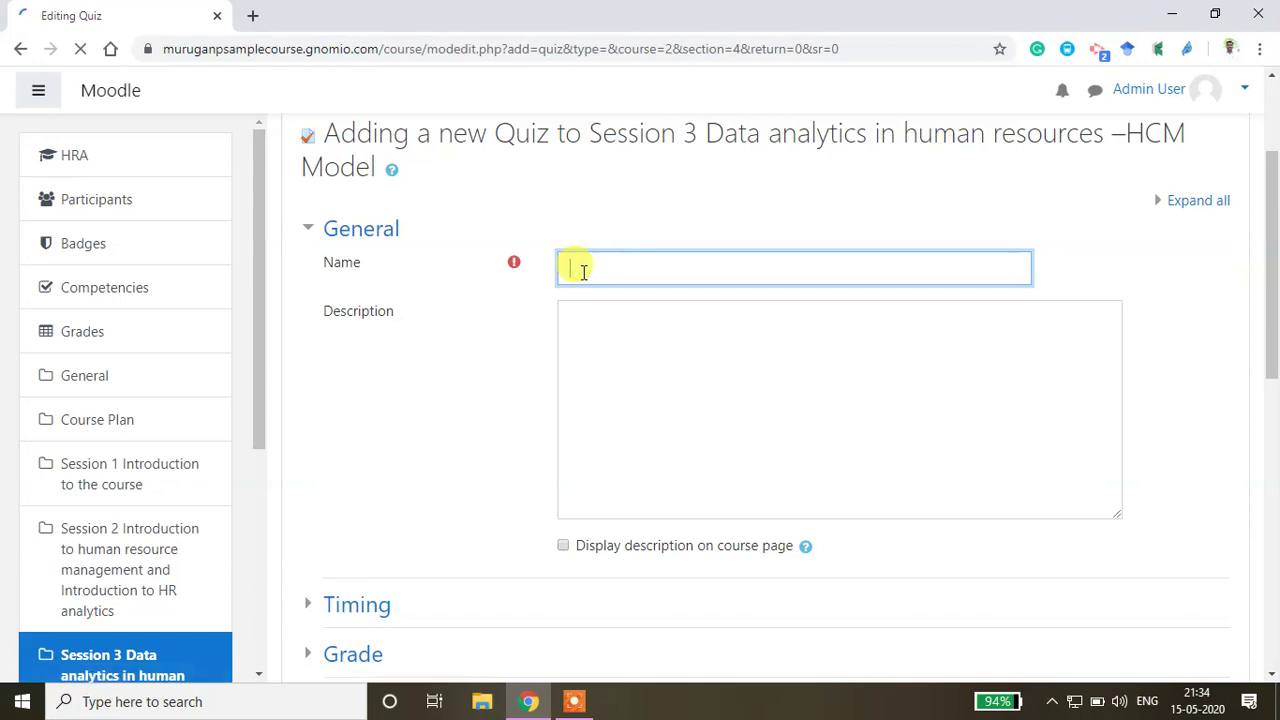
scroll(584, 275, "down", 5)
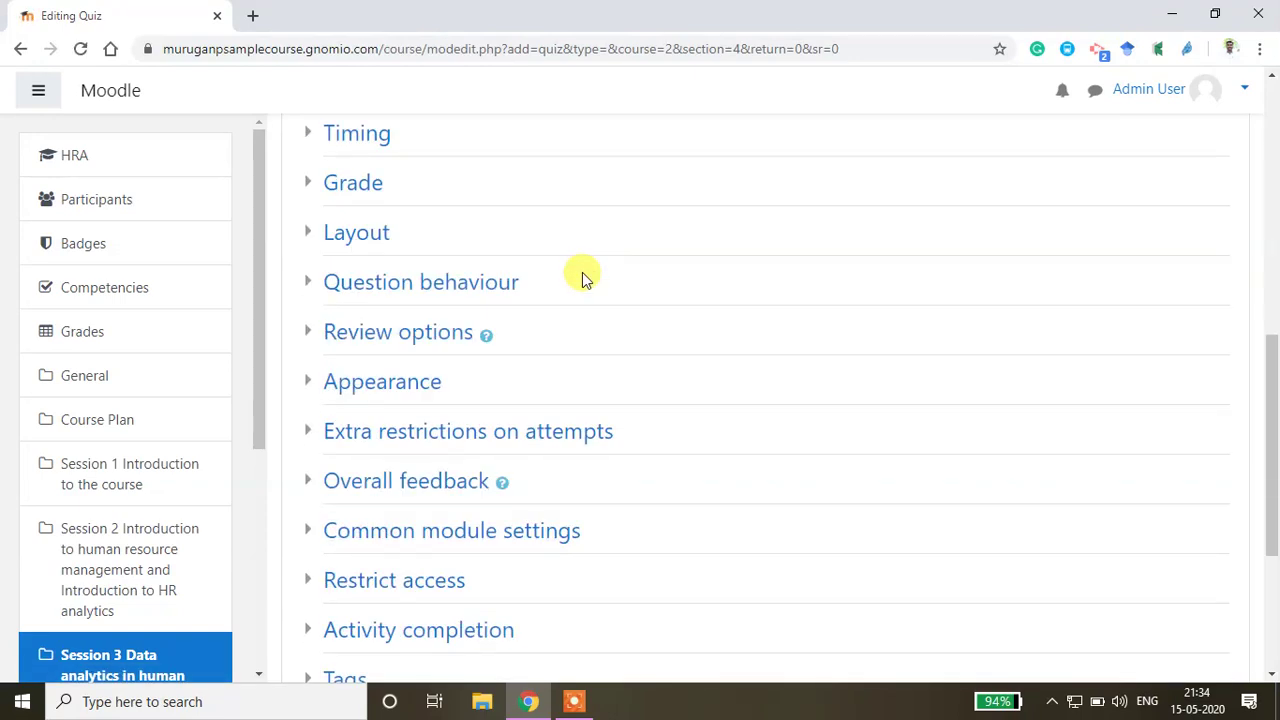
scroll(585, 278, "up", 6)
left_click(588, 452)
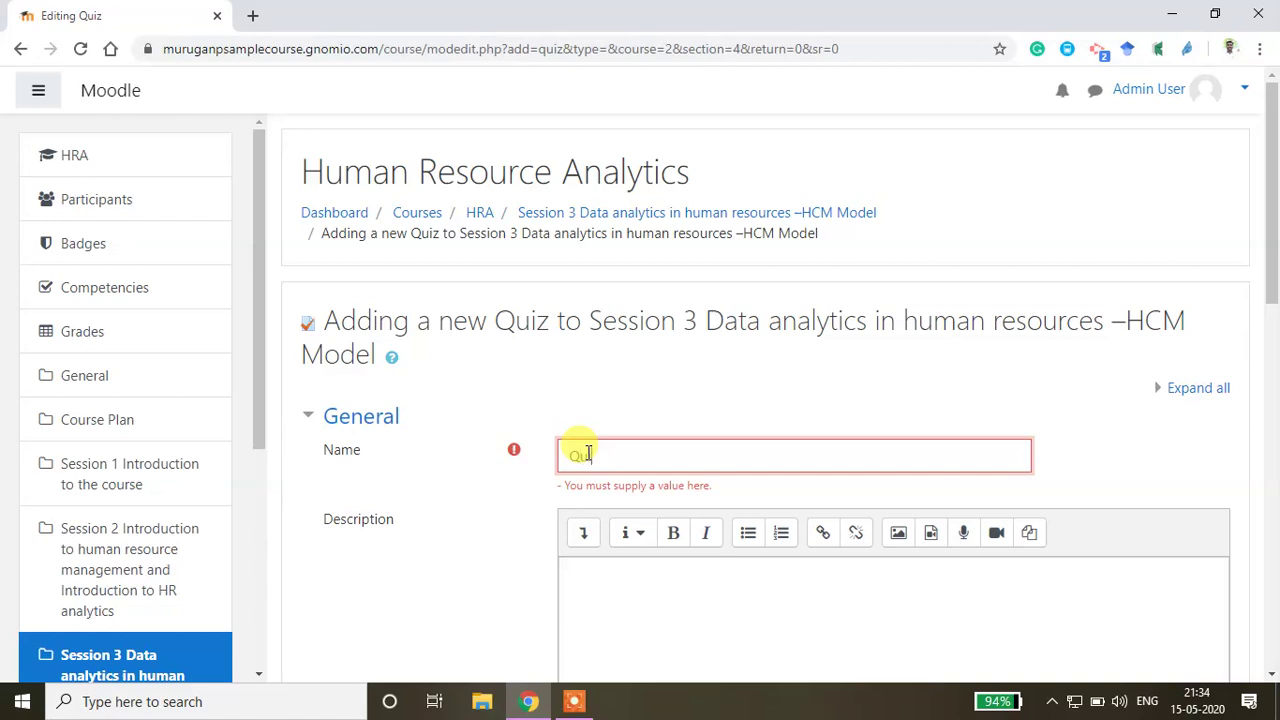
scroll(650, 545, "down", 3)
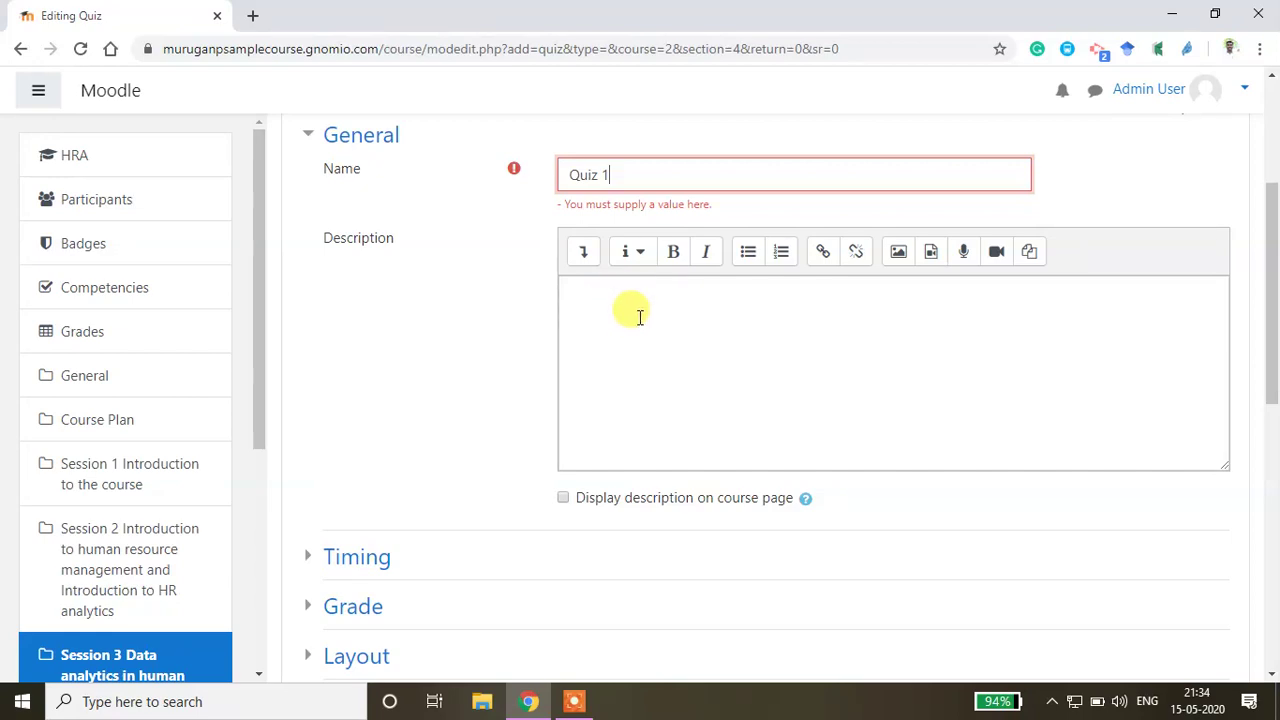
scroll(637, 314, "up", 3)
Examine the quiz's Timing, Grade and Layout settings, including the choices for starting a new page
scroll(640, 510, "down", 5)
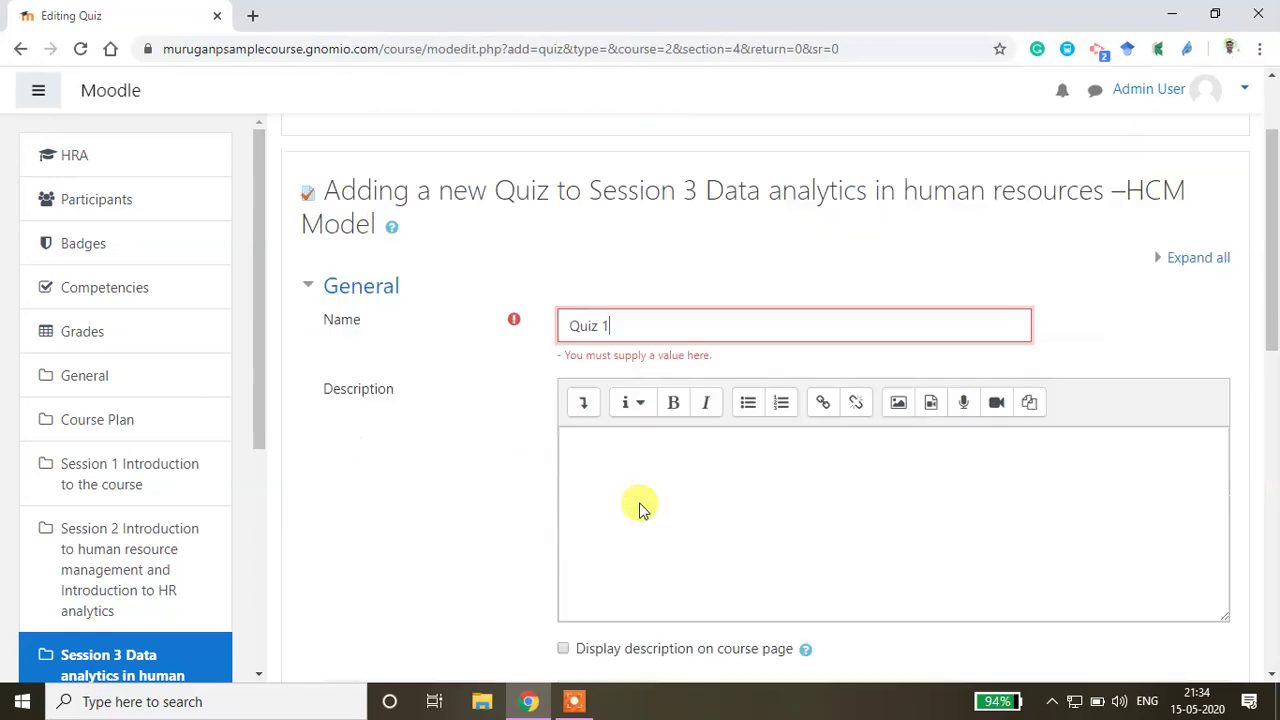
left_click(360, 278)
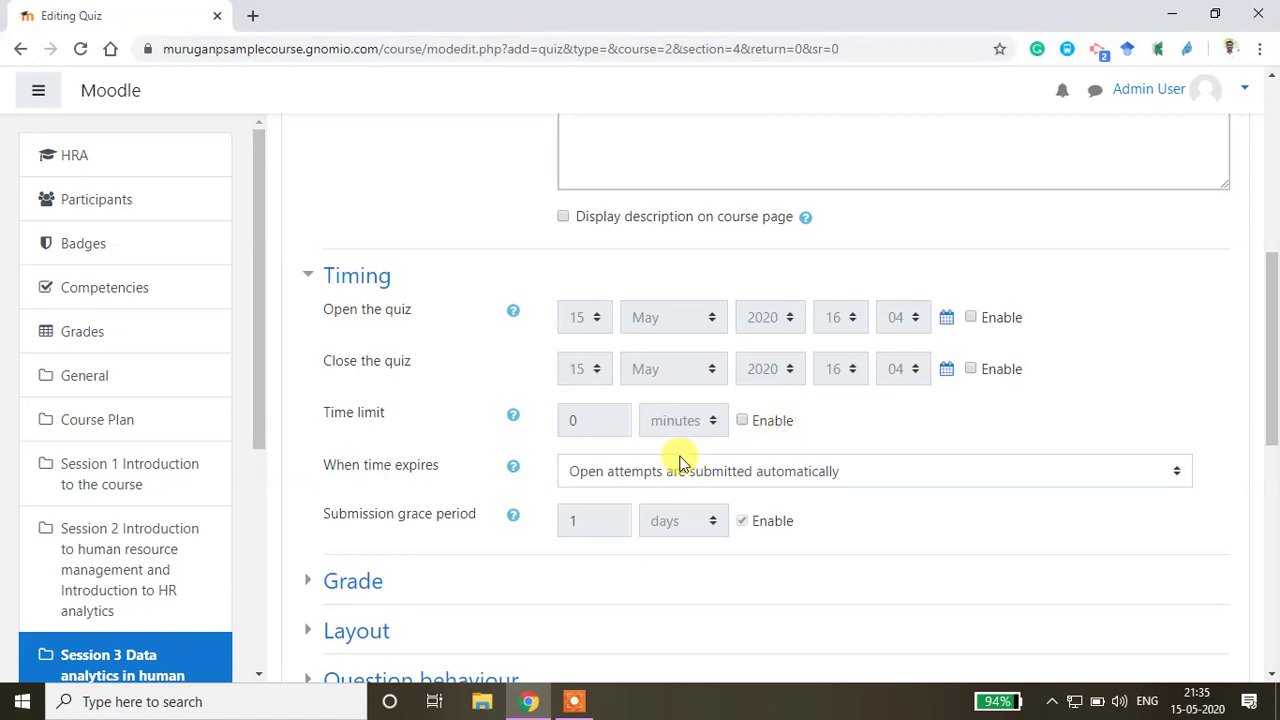
scroll(594, 520, "down", 3)
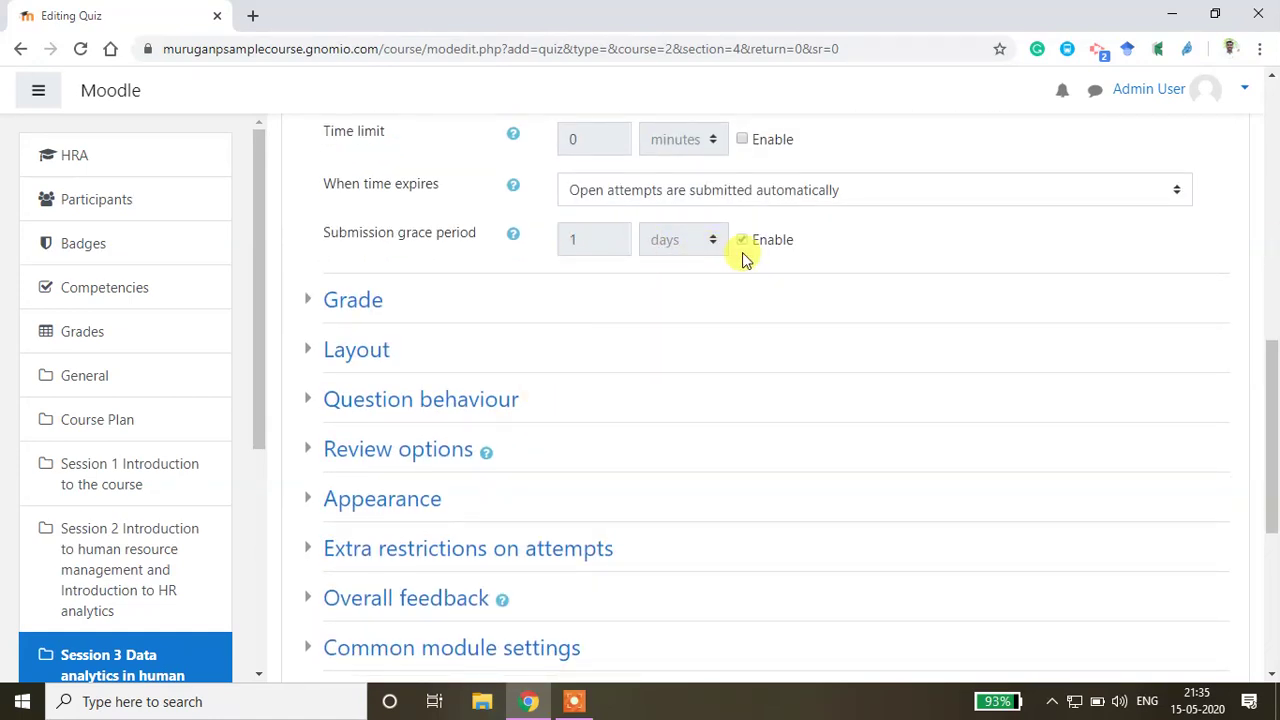
left_click(363, 303)
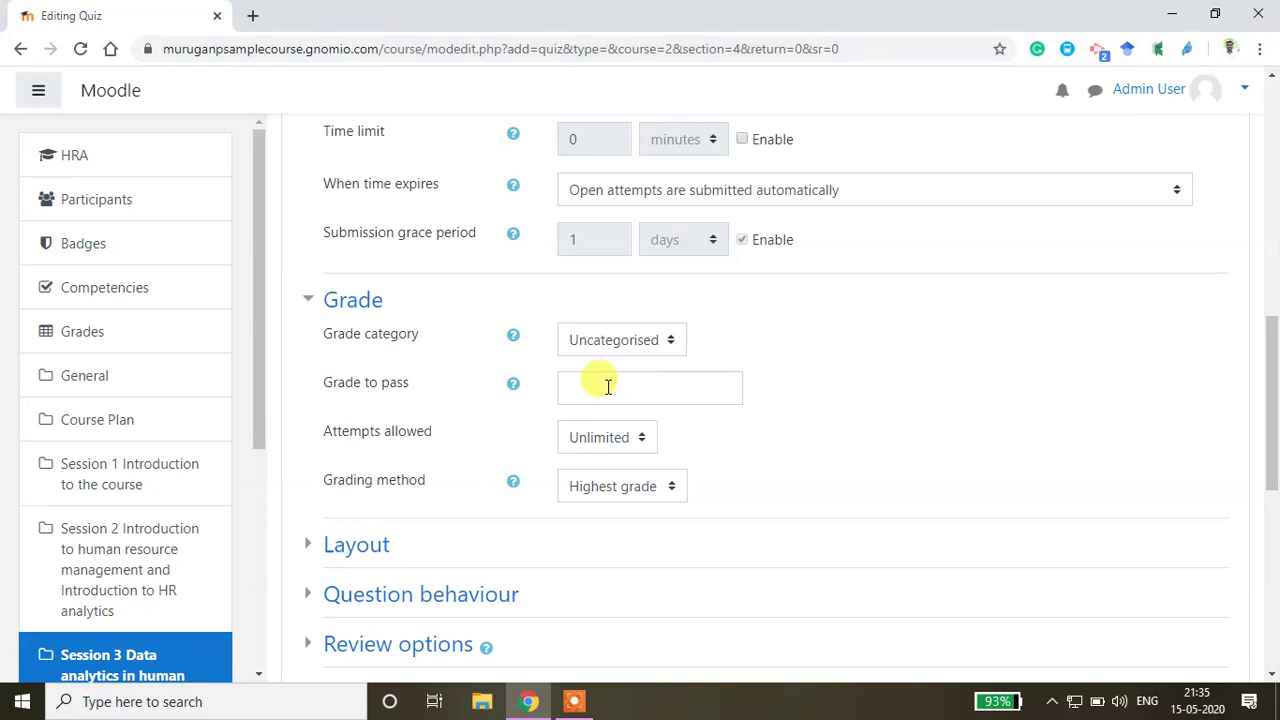
scroll(593, 451, "down", 3)
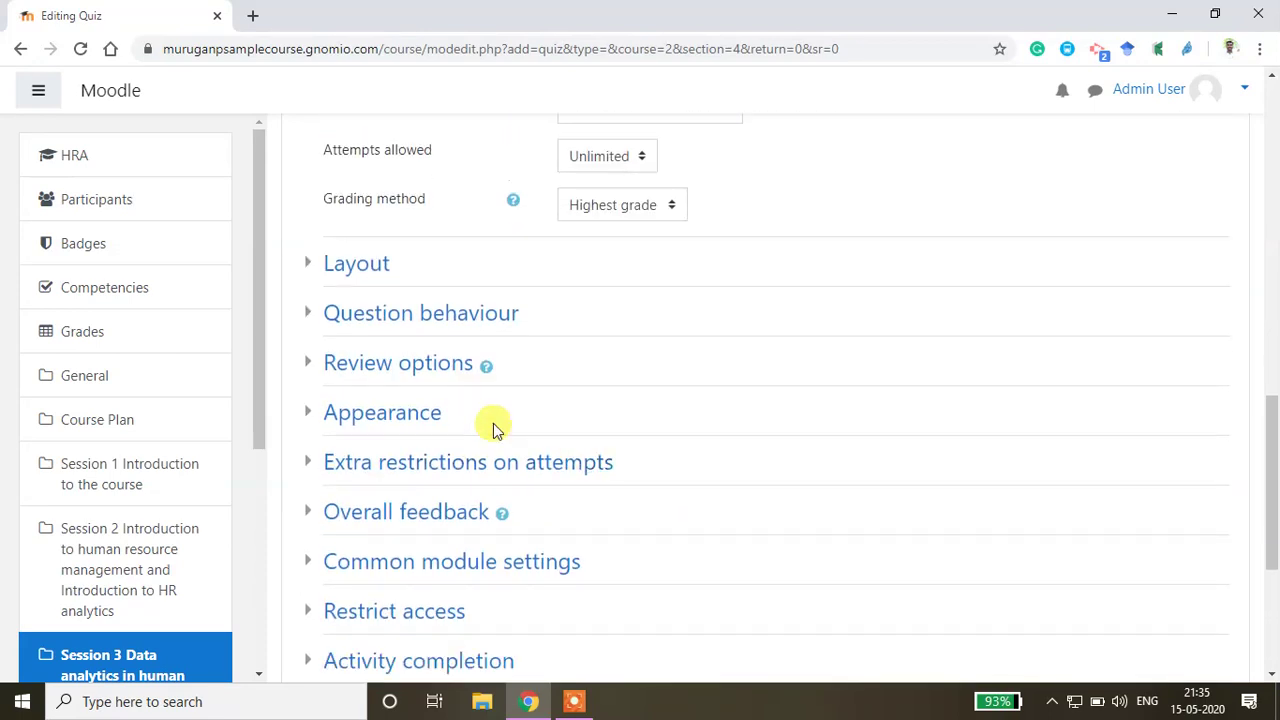
left_click(340, 264)
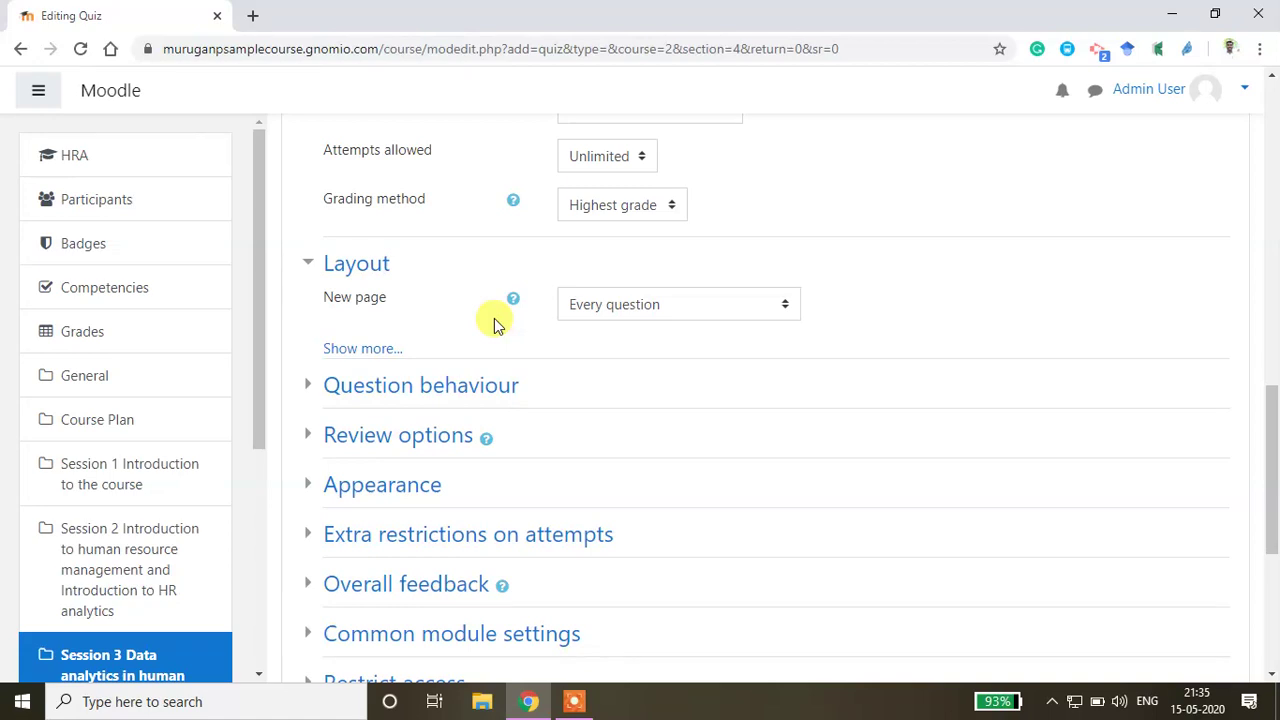
left_click(672, 310)
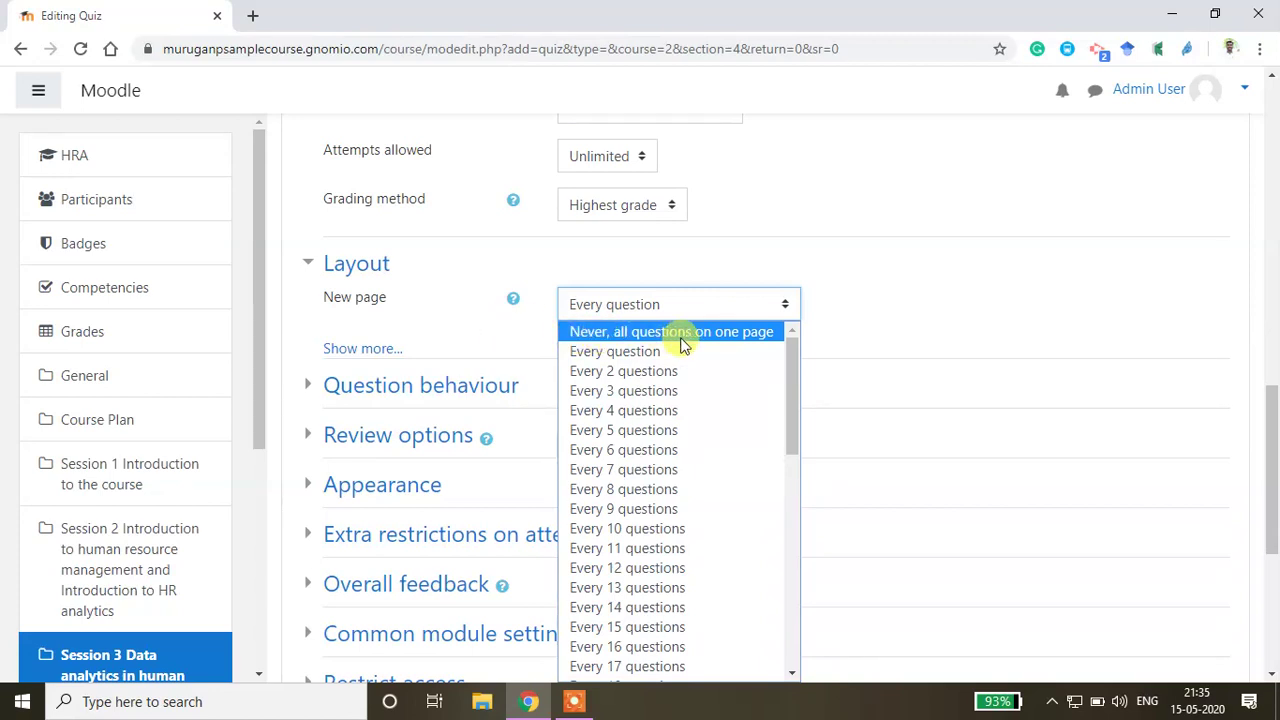
left_click(477, 323)
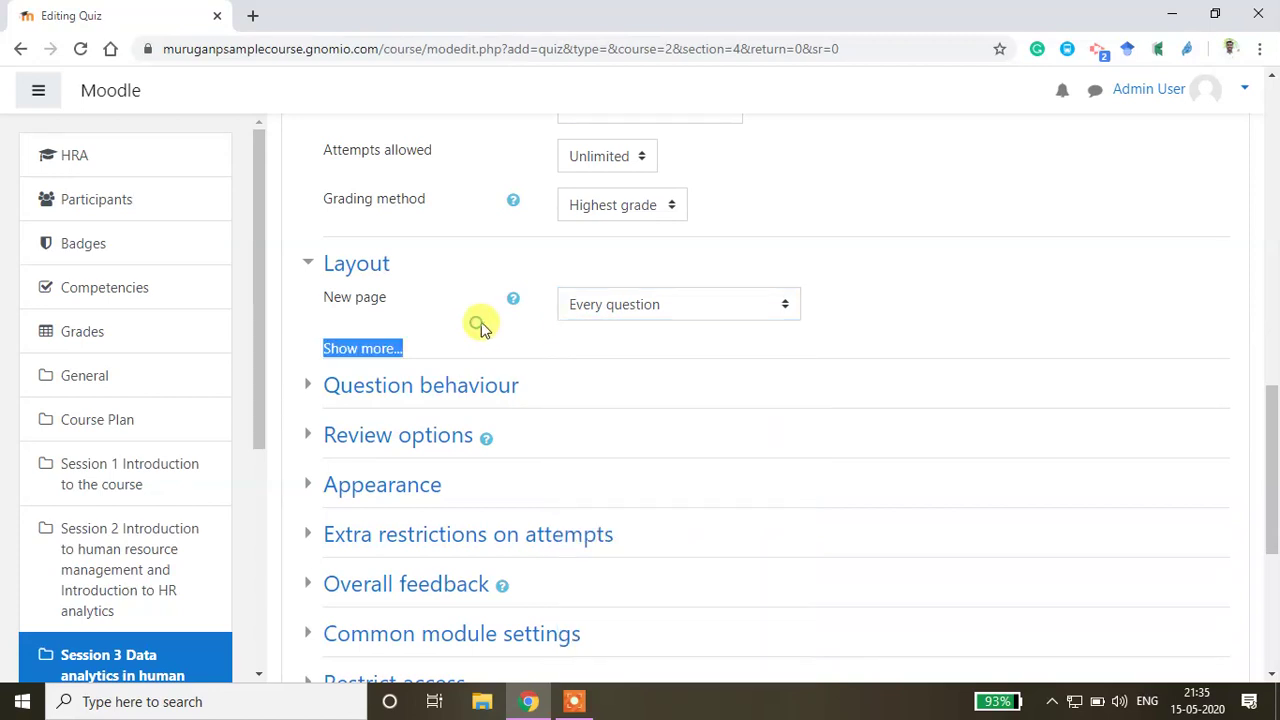
Examine the quiz's Question behaviour, Review options, Appearance and Overall feedback settings
scroll(509, 320, "down", 2)
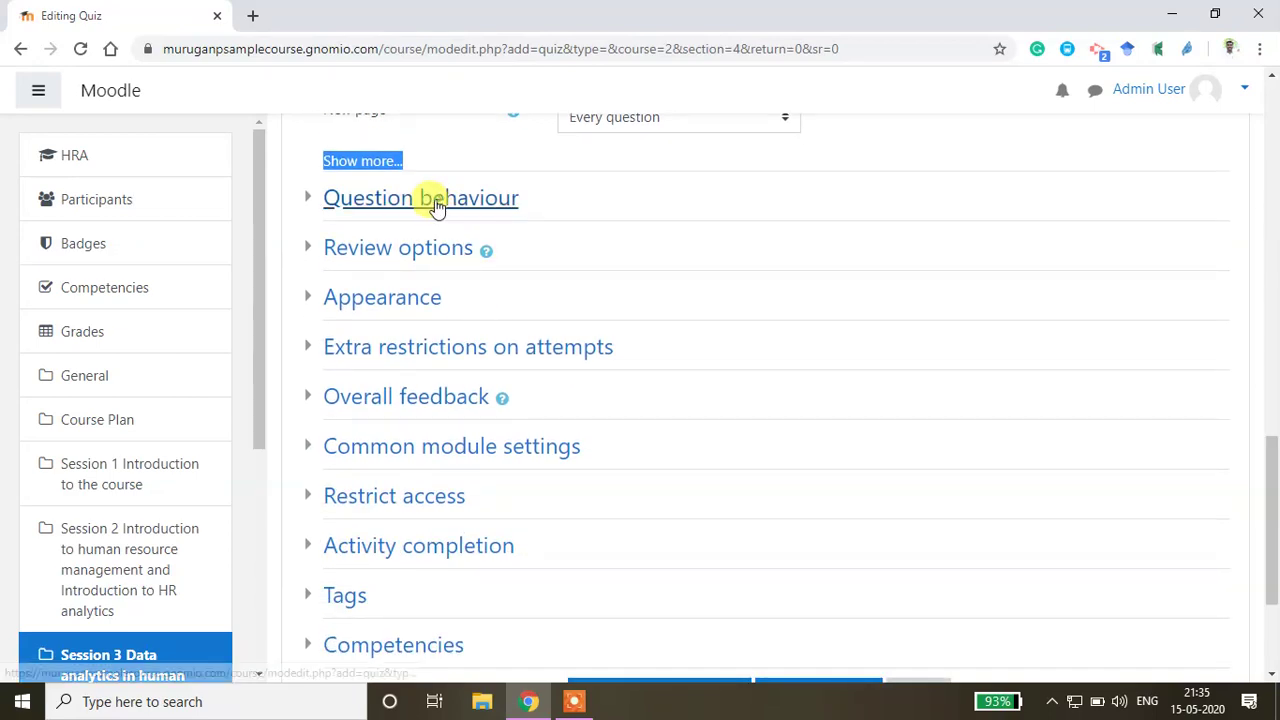
left_click(433, 206)
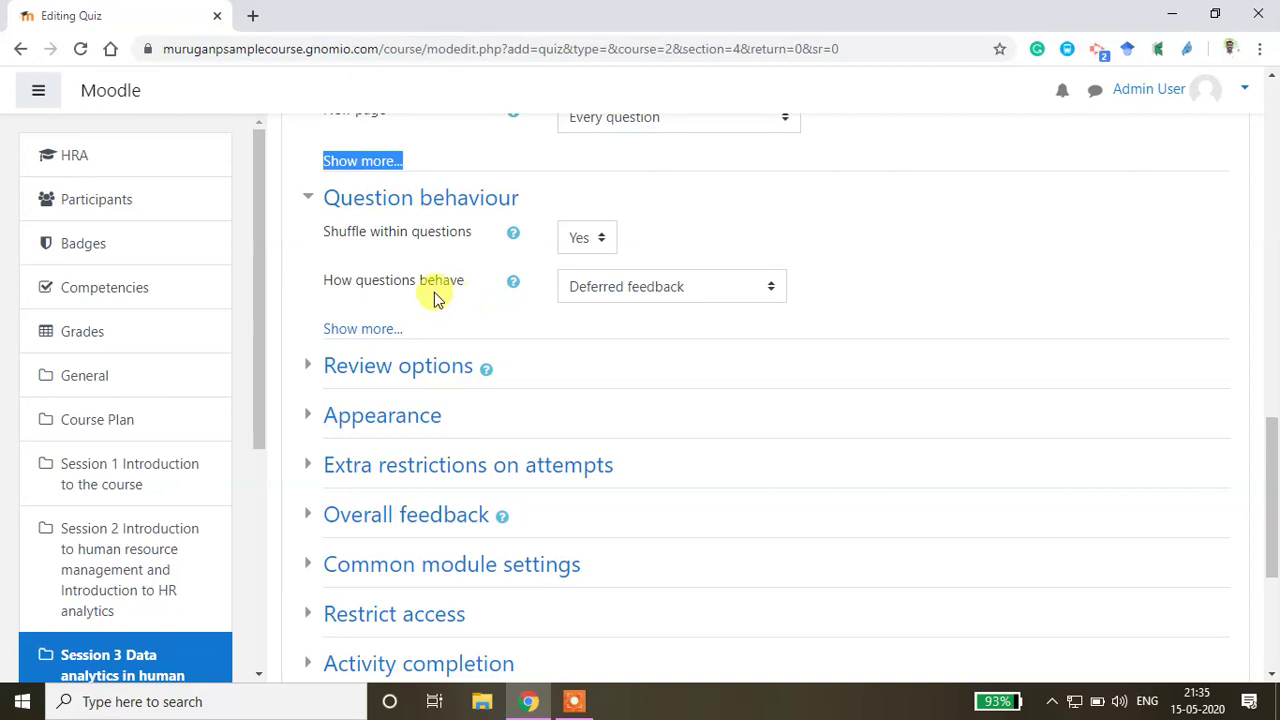
left_click(410, 368)
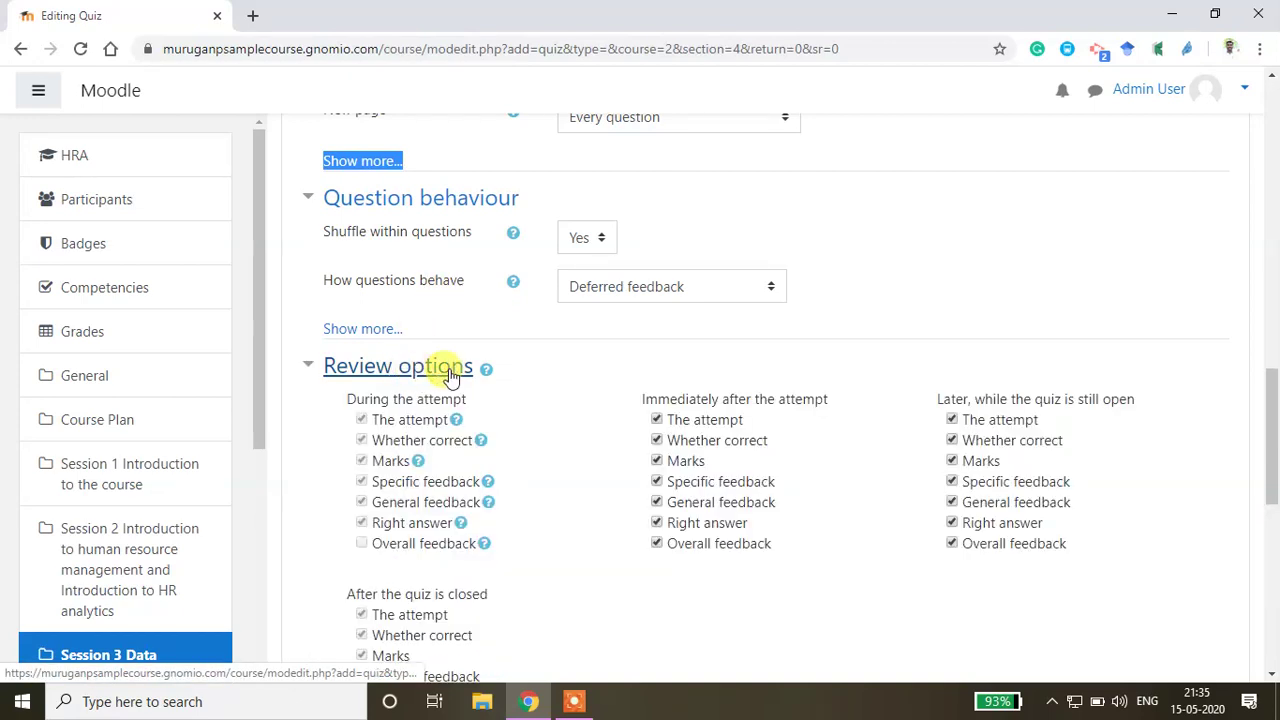
scroll(572, 395, "down", 2)
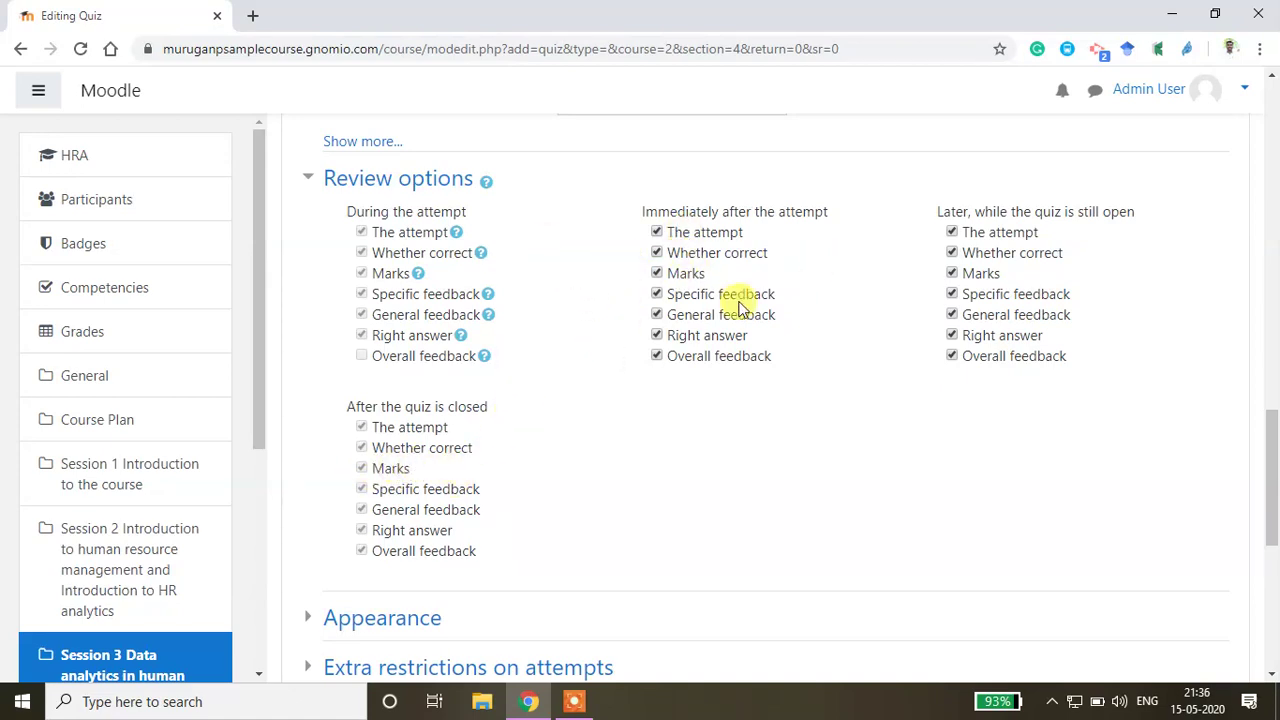
scroll(631, 454, "down", 3)
left_click(421, 333)
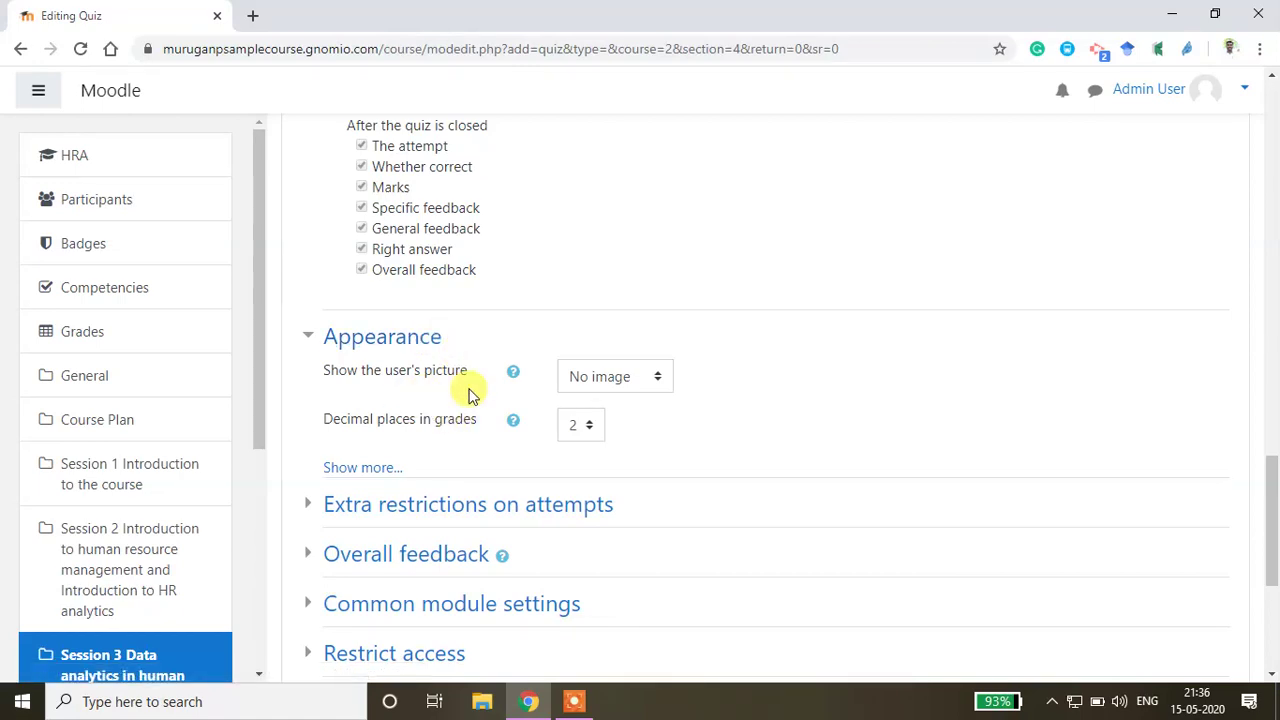
scroll(449, 394, "down", 2)
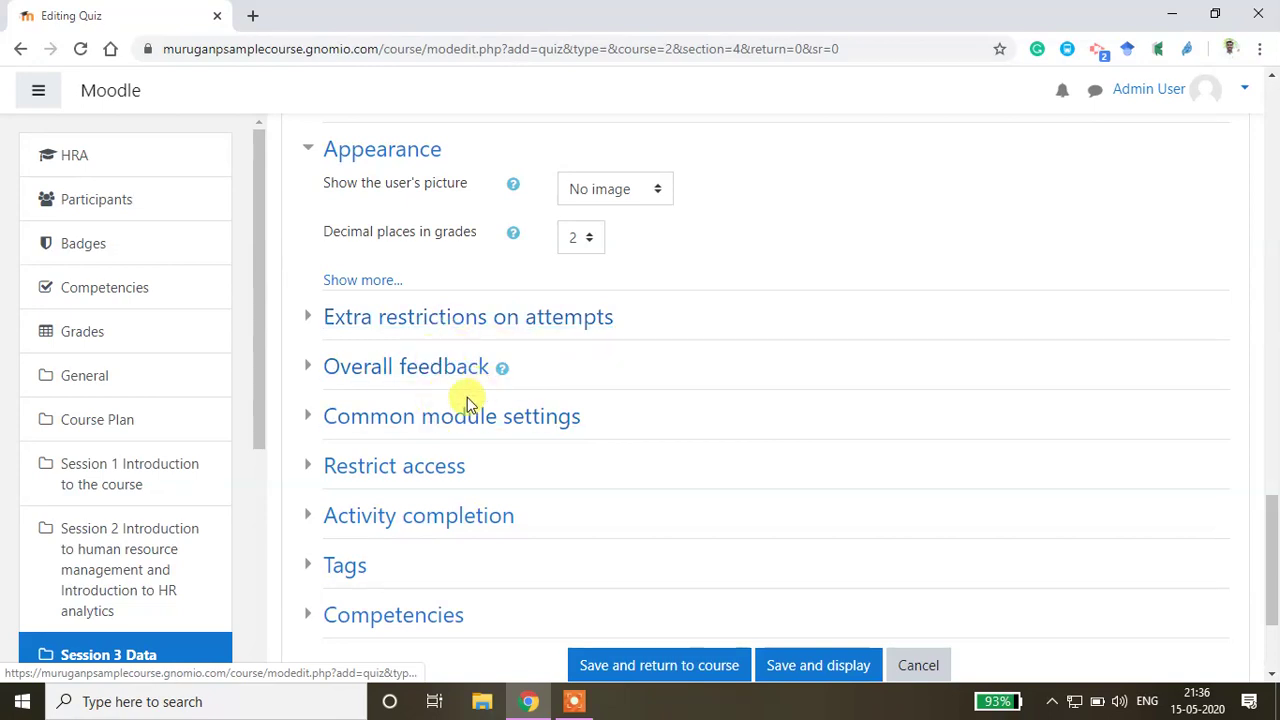
left_click(438, 372)
scroll(494, 457, "down", 3)
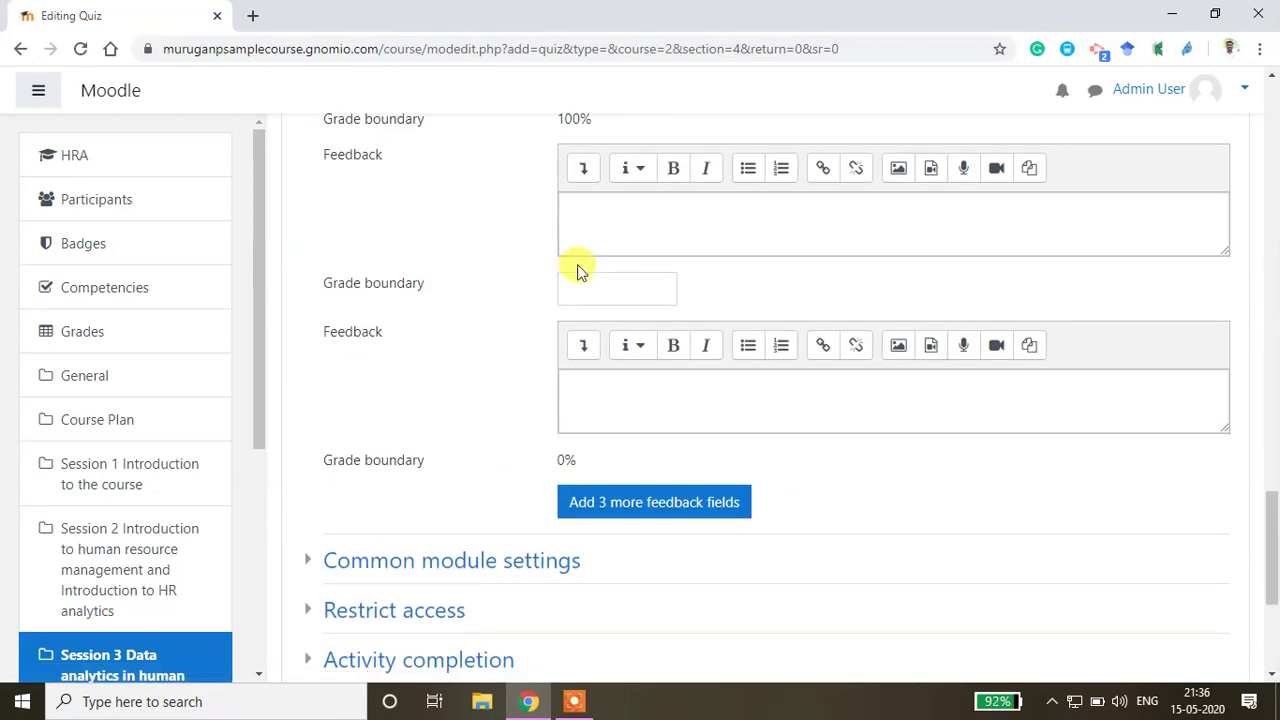
left_click(604, 216)
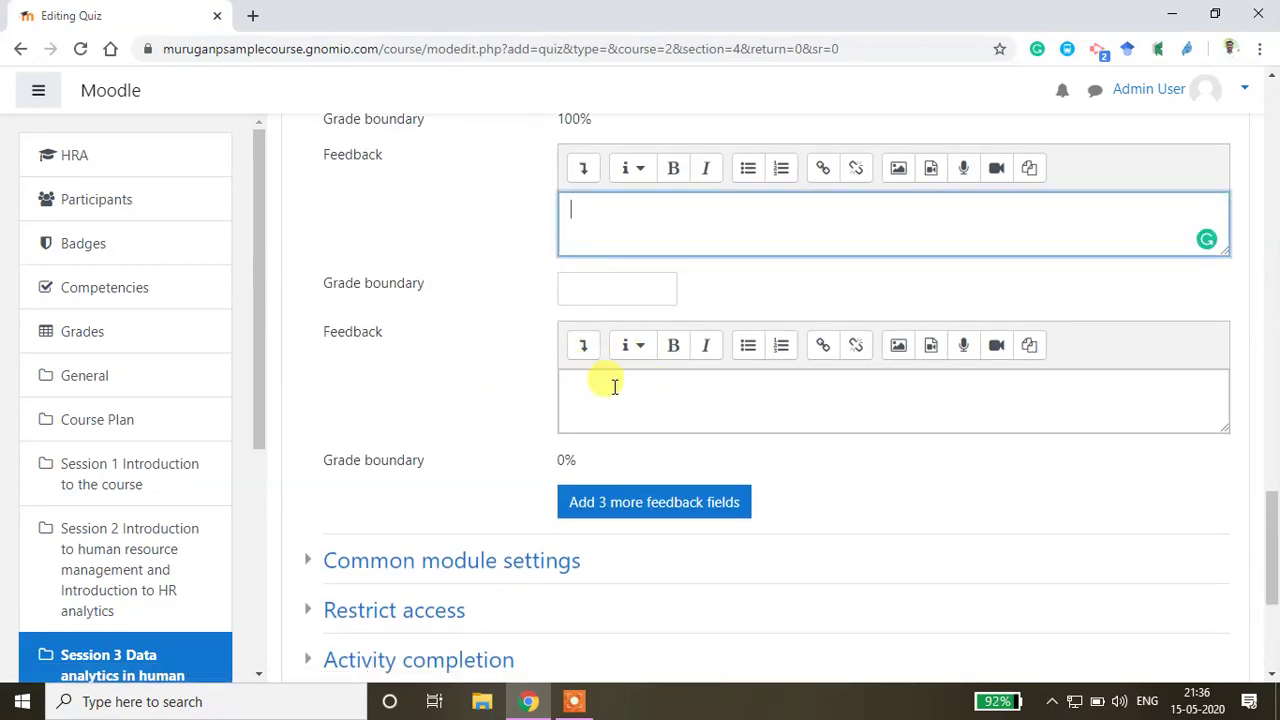
Save the quiz and return to the course page
scroll(609, 381, "down", 3)
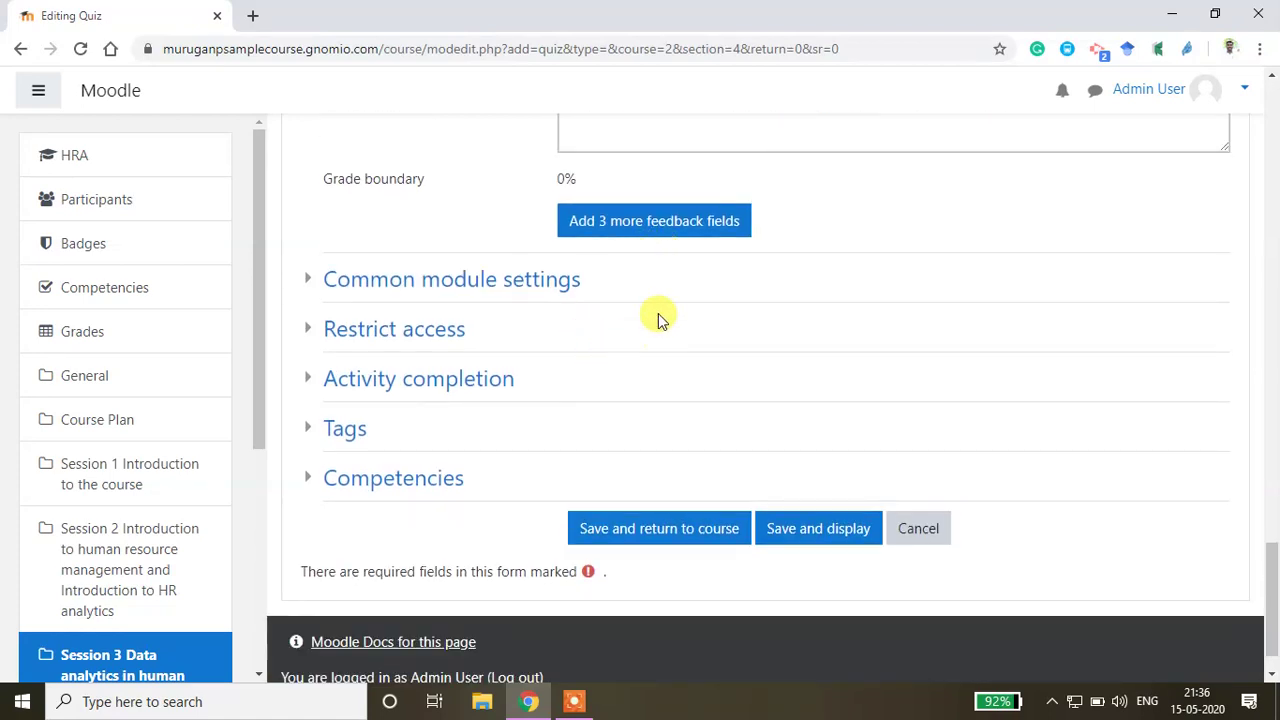
left_click(678, 533)
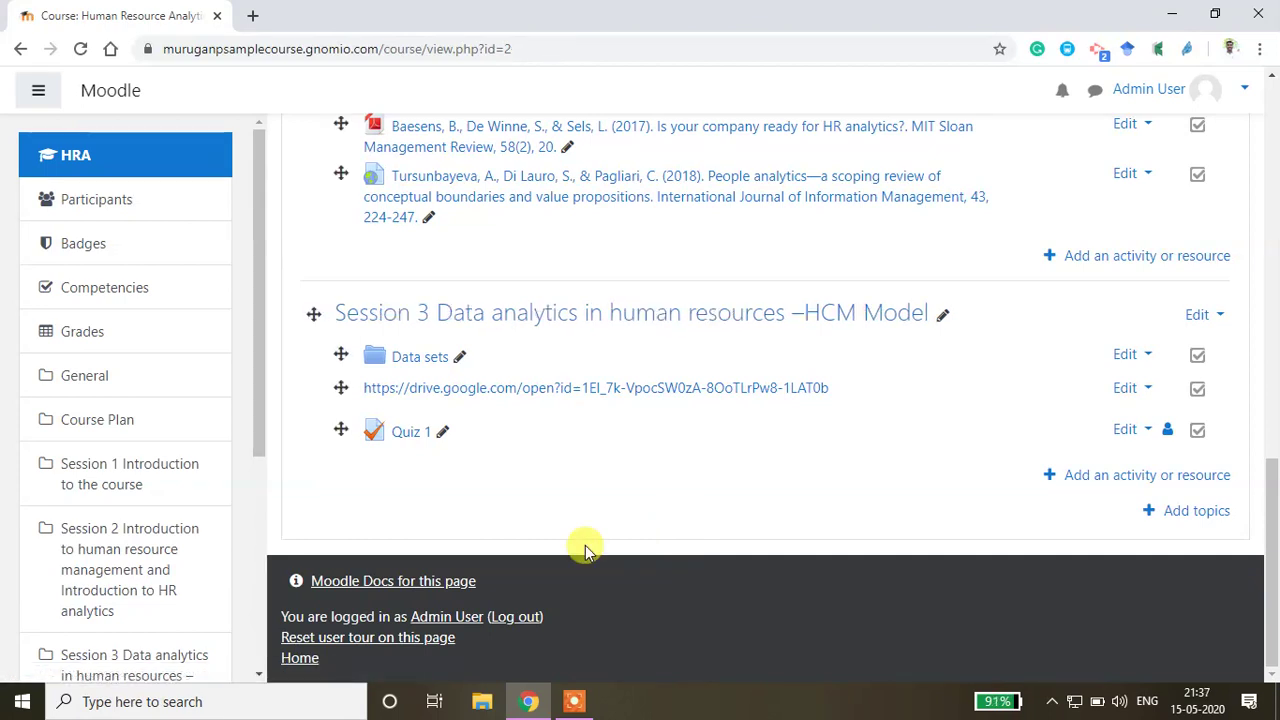
left_click(574, 700)
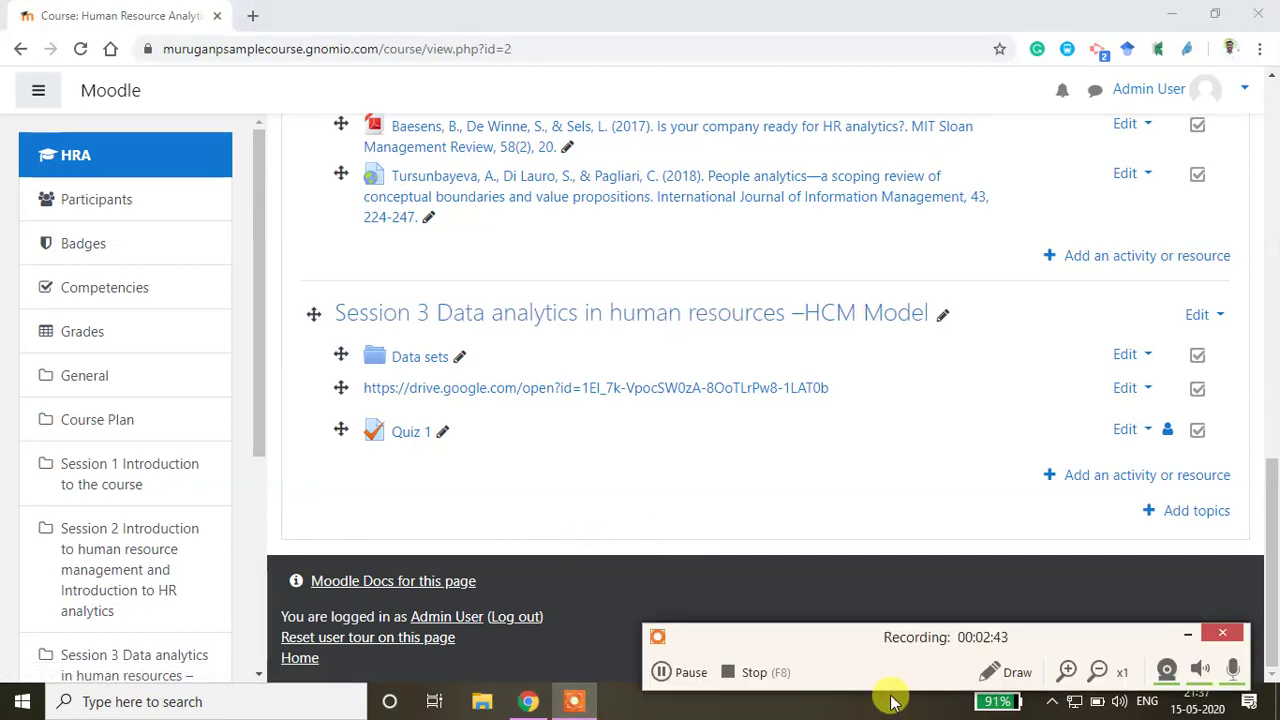
left_click(1187, 633)
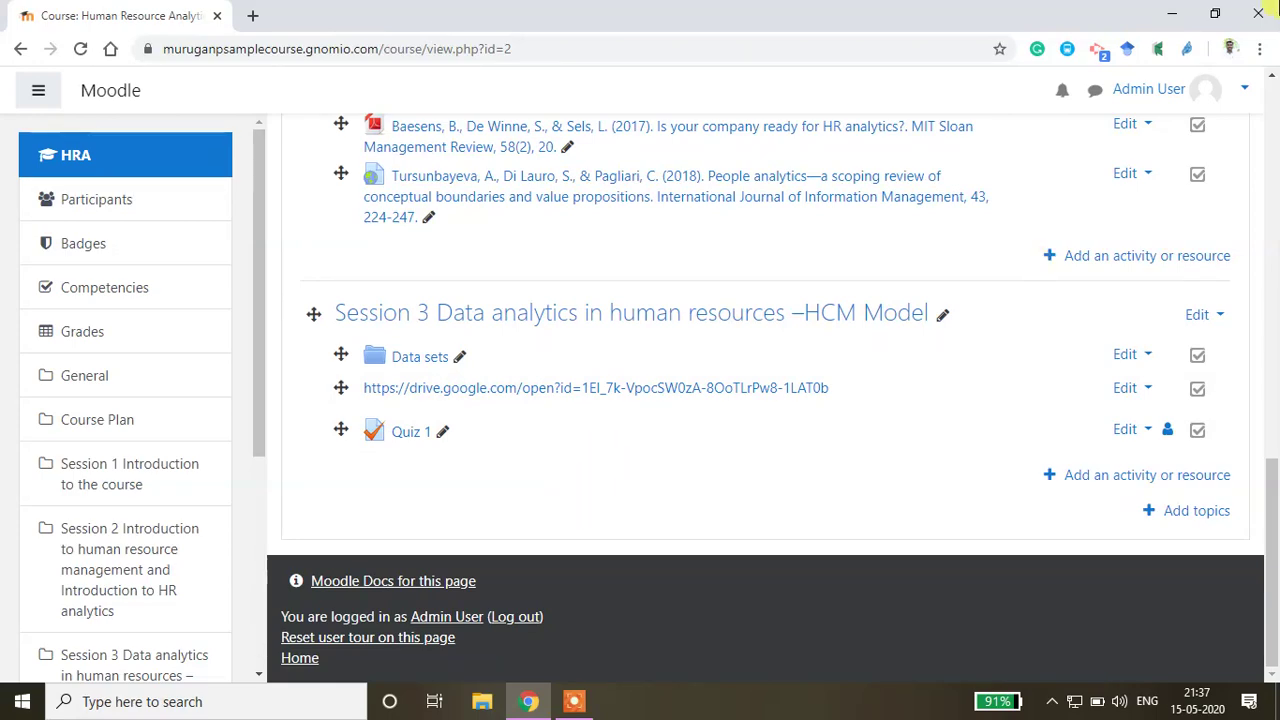
left_click(1171, 12)
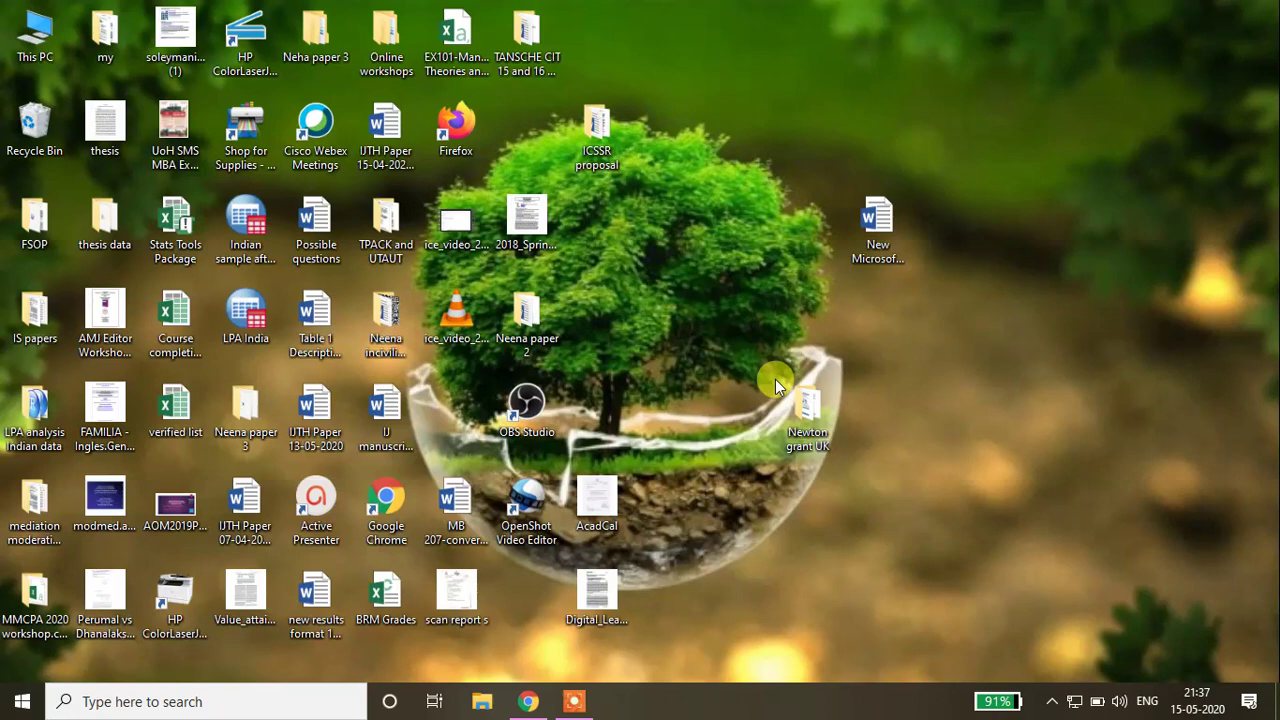
Open the text file "sample quiz 2" from the desktop folder "TANSCHE CIT 15 and 16 May 2020" in a full-screen window
left_click(397, 33)
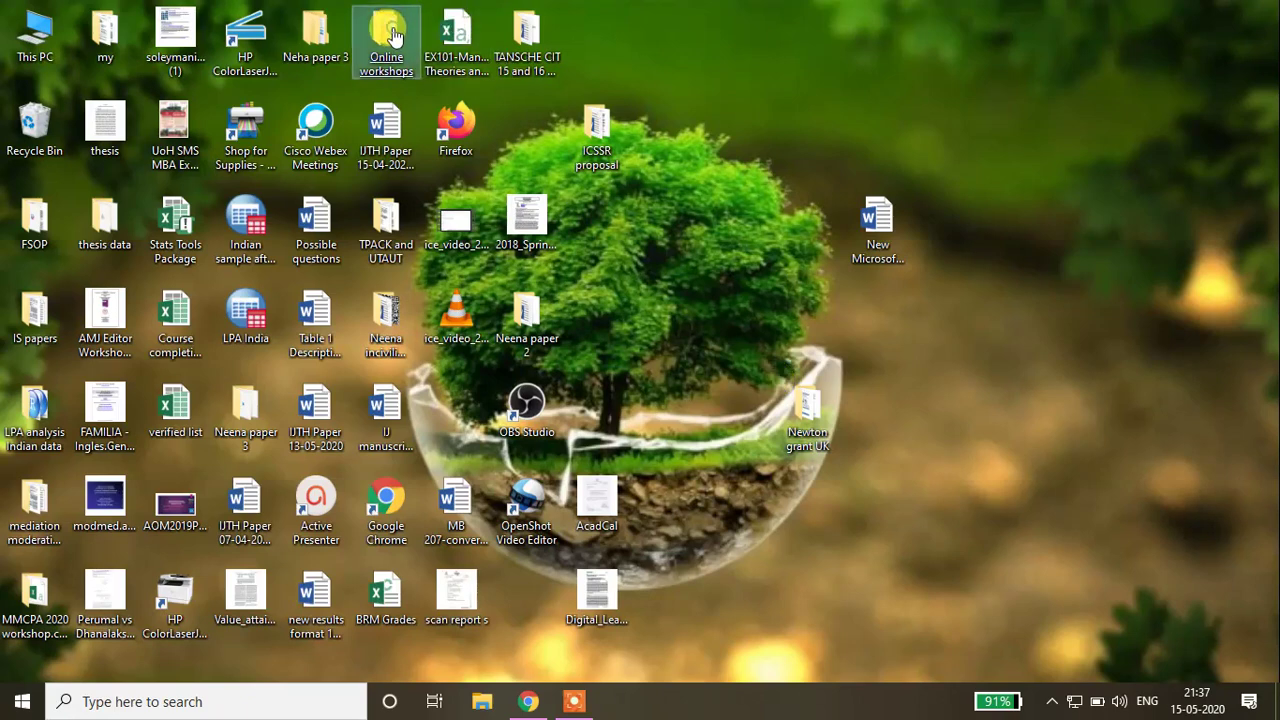
left_click(745, 382)
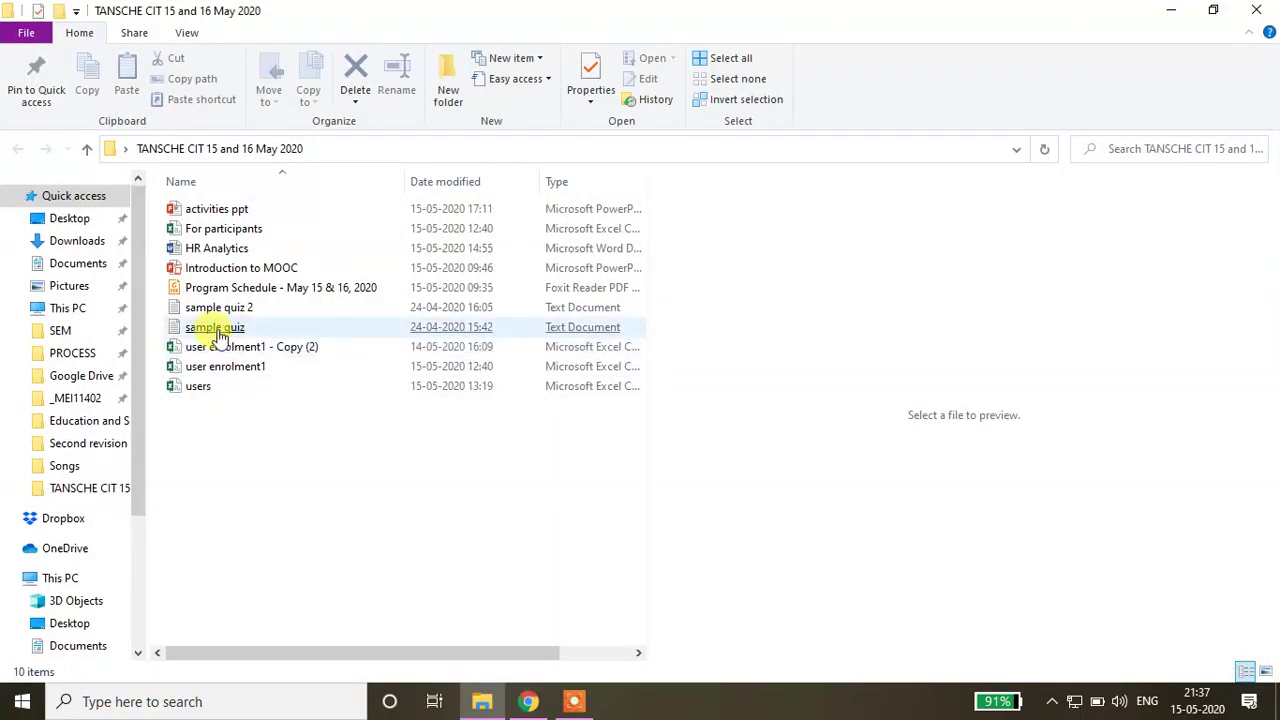
left_click(221, 312)
double_click(221, 310)
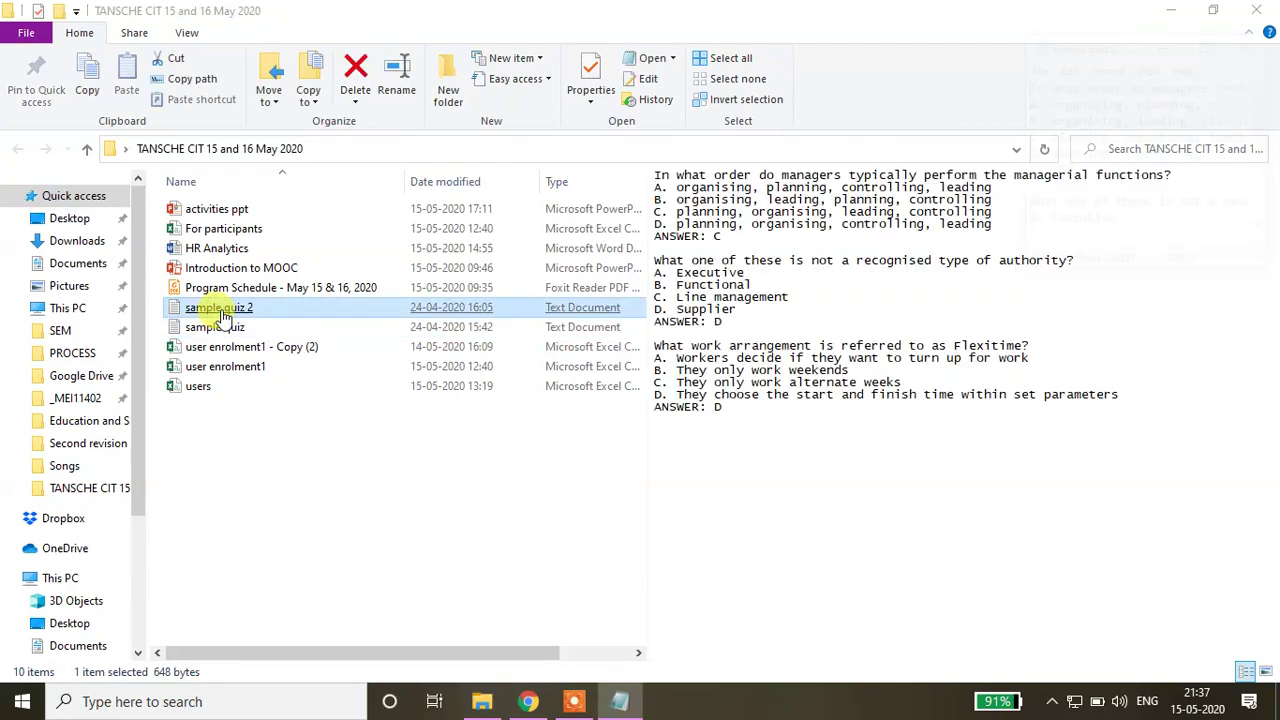
left_click(1207, 44)
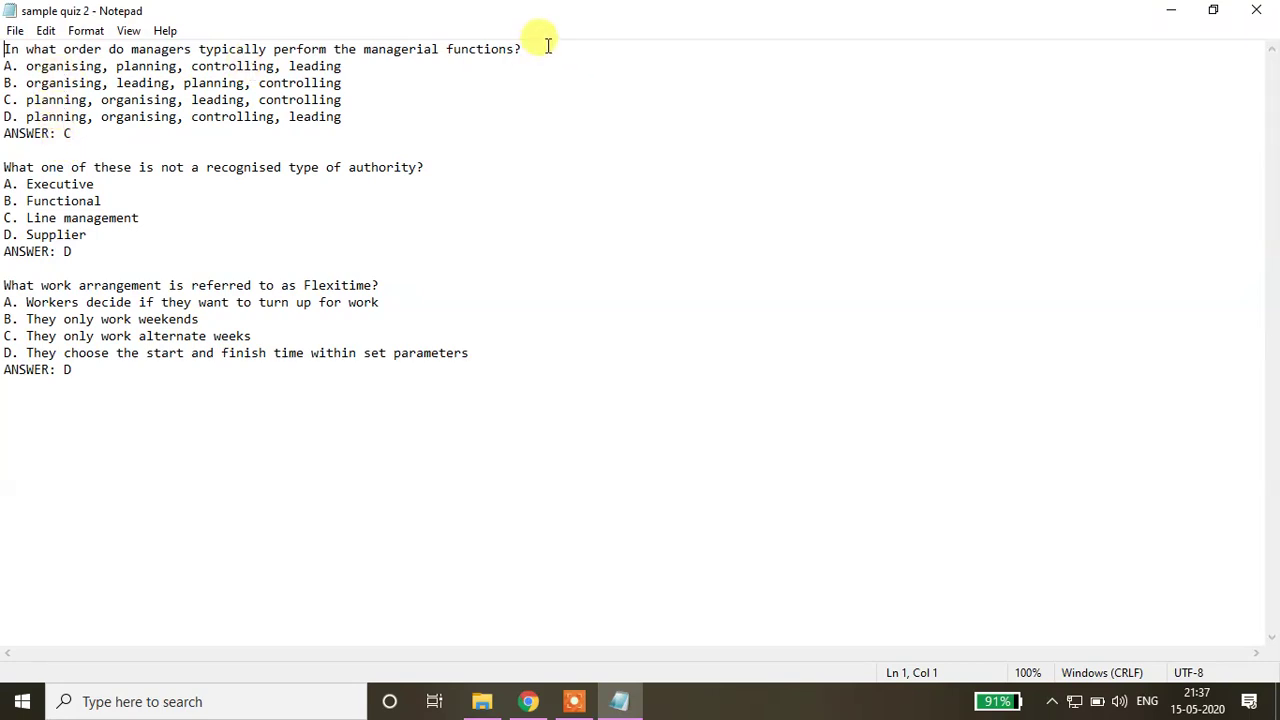
Examine how the questions, lettered options, ANSWER lines and blank separator lines are laid out in the sample quiz, and close the file
left_click_drag(546, 46, 5, 50)
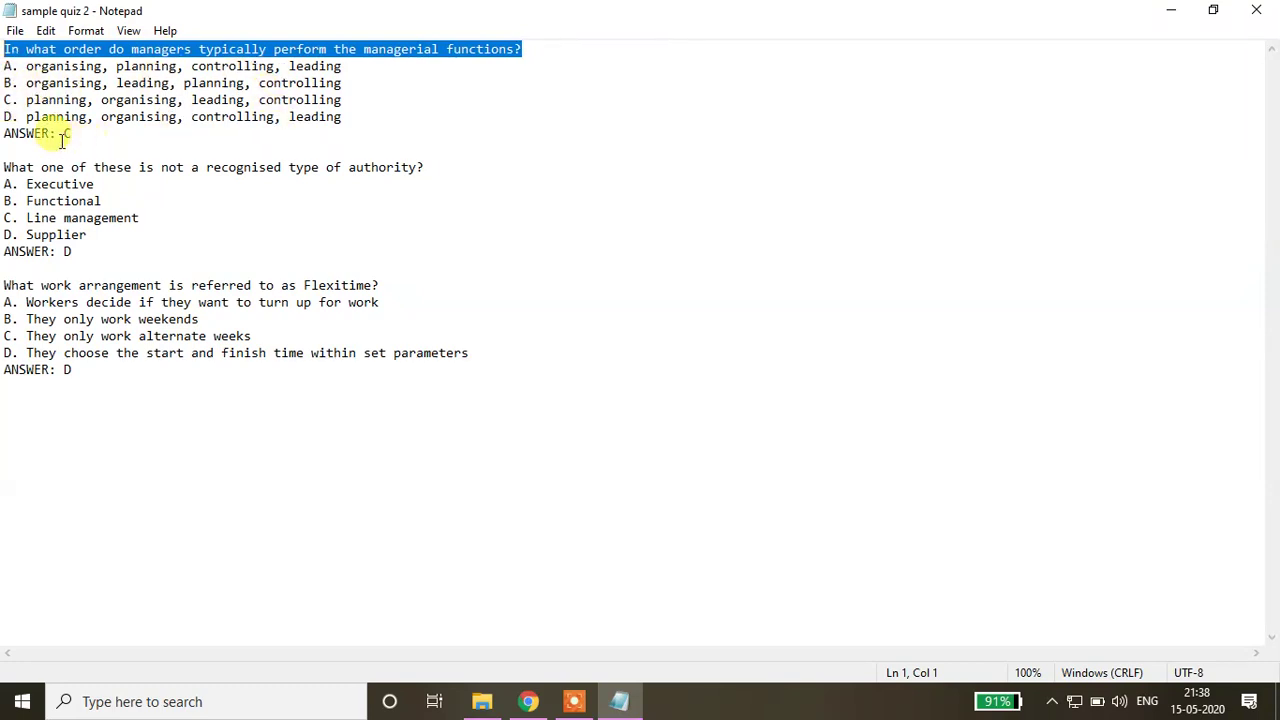
left_click_drag(74, 133, 4, 133)
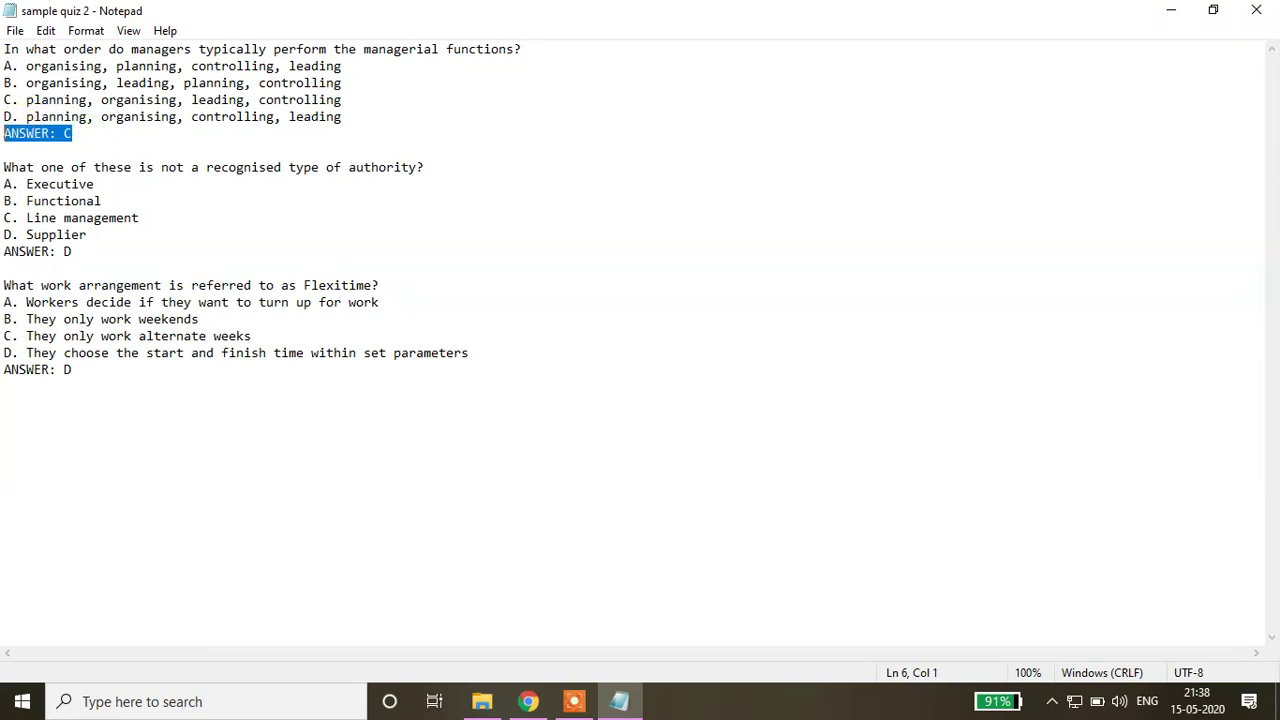
left_click(70, 133)
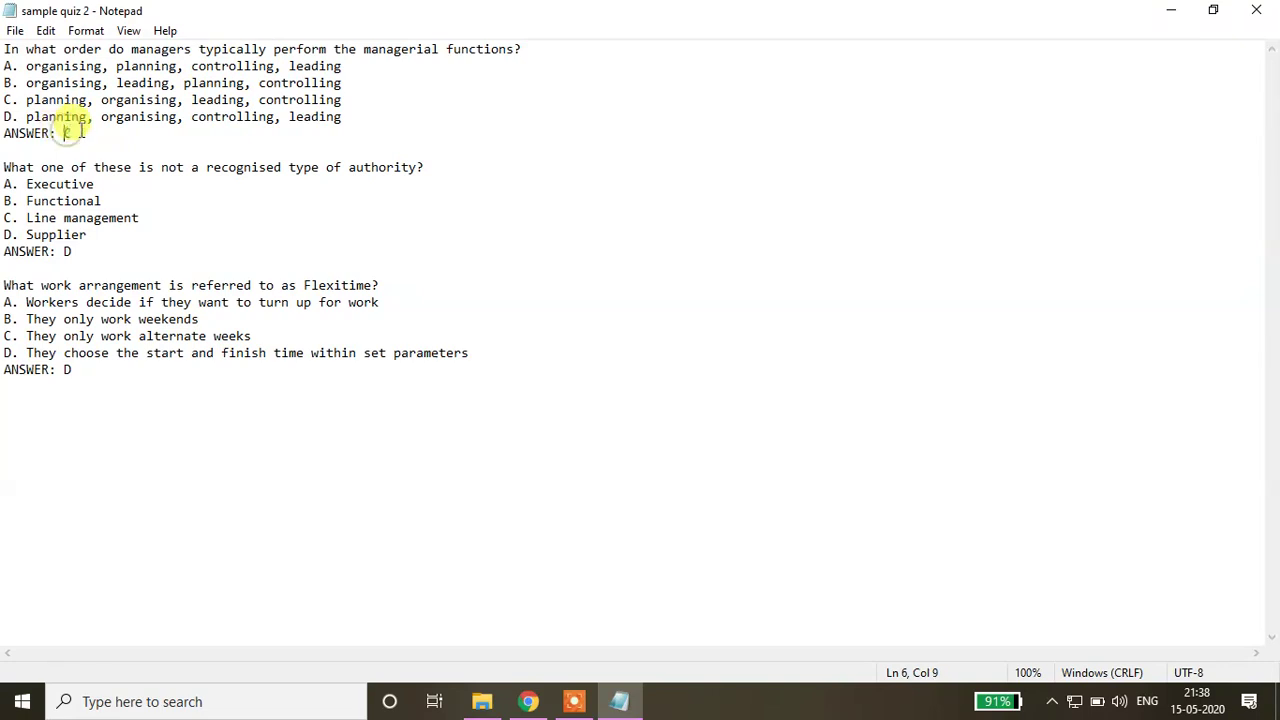
left_click(45, 147)
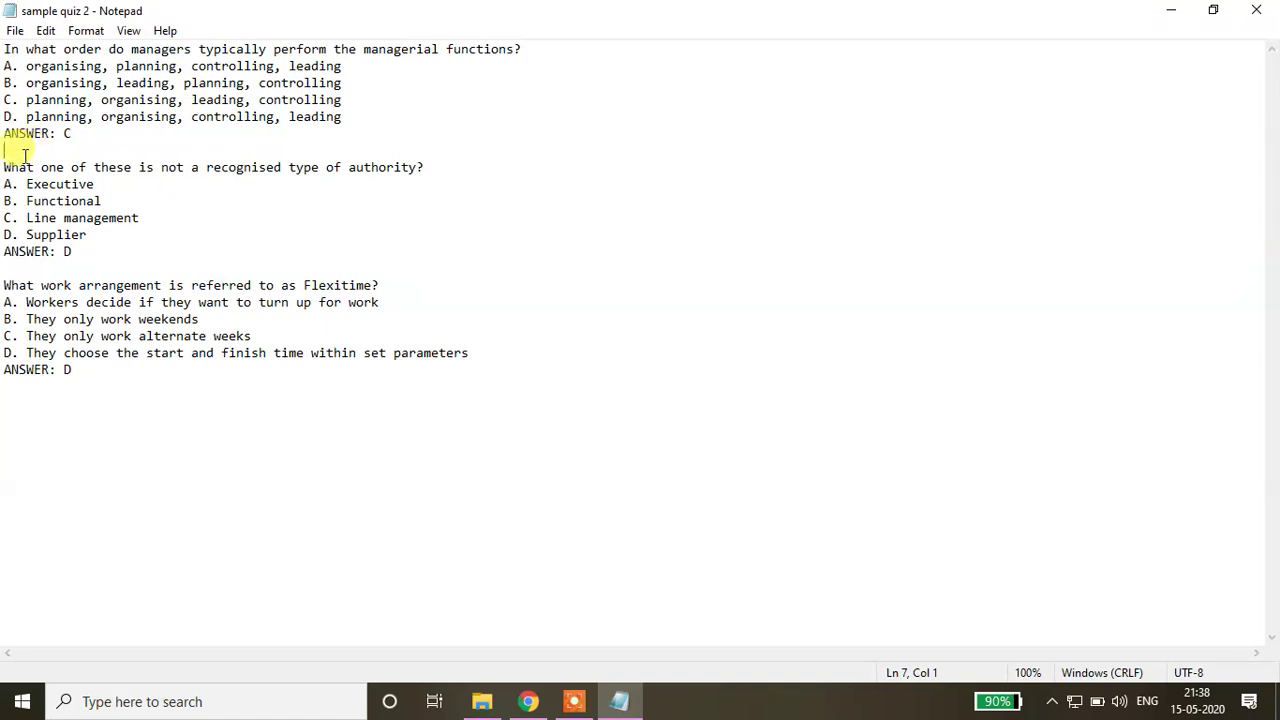
left_click_drag(4, 167, 414, 163)
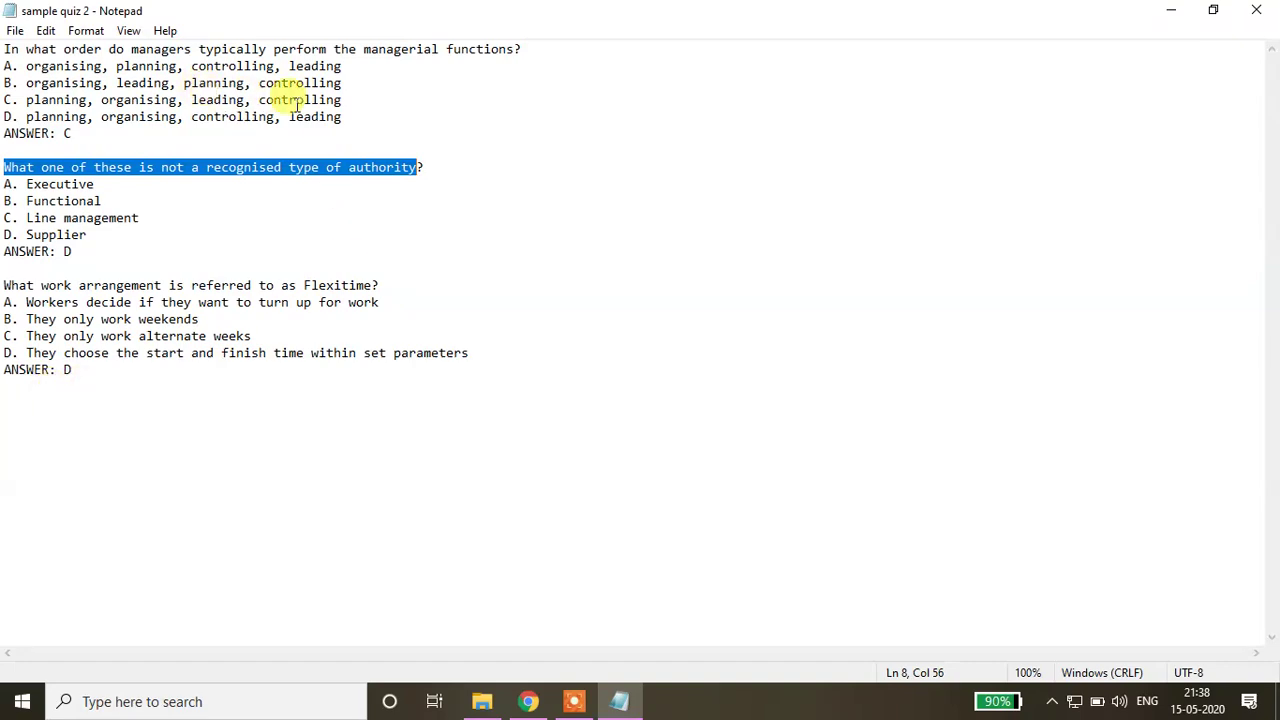
left_click(1268, 14)
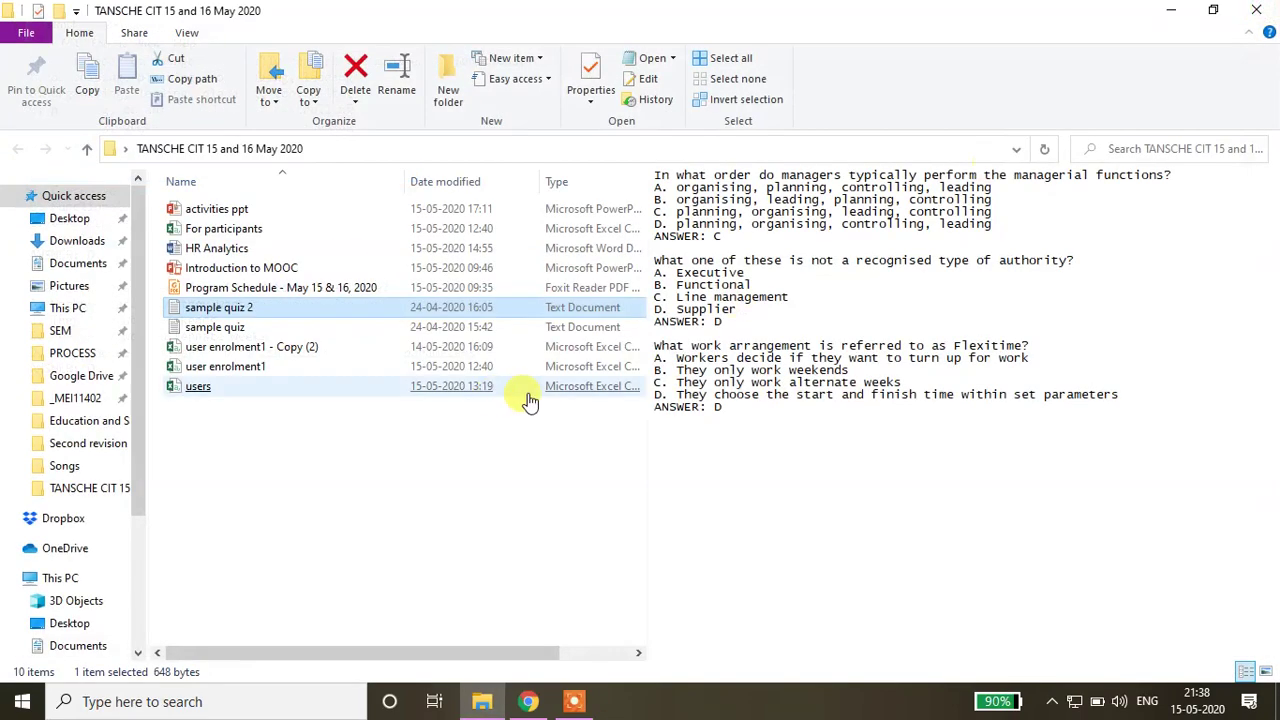
Switch to Moodle in Chrome and open the question bank's import page from the Human Resource Analytics course administration
left_click(530, 704)
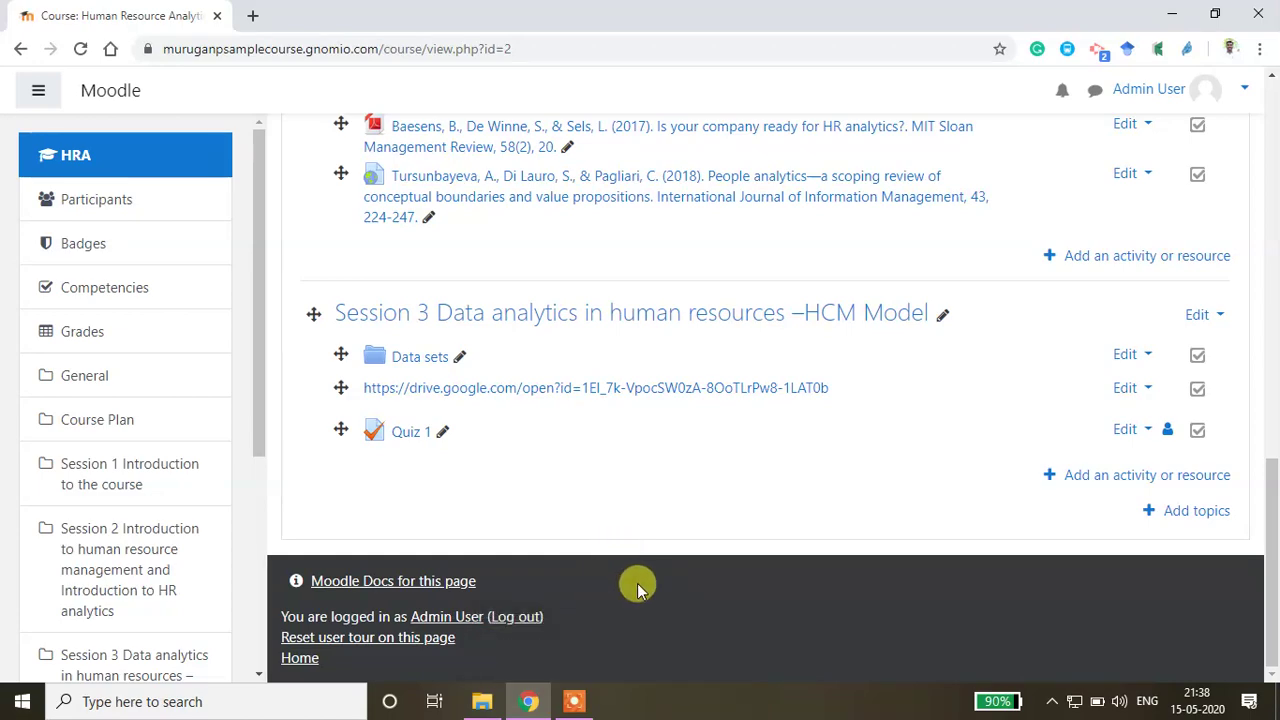
scroll(637, 586, "up", 10)
scroll(1124, 401, "up", 1)
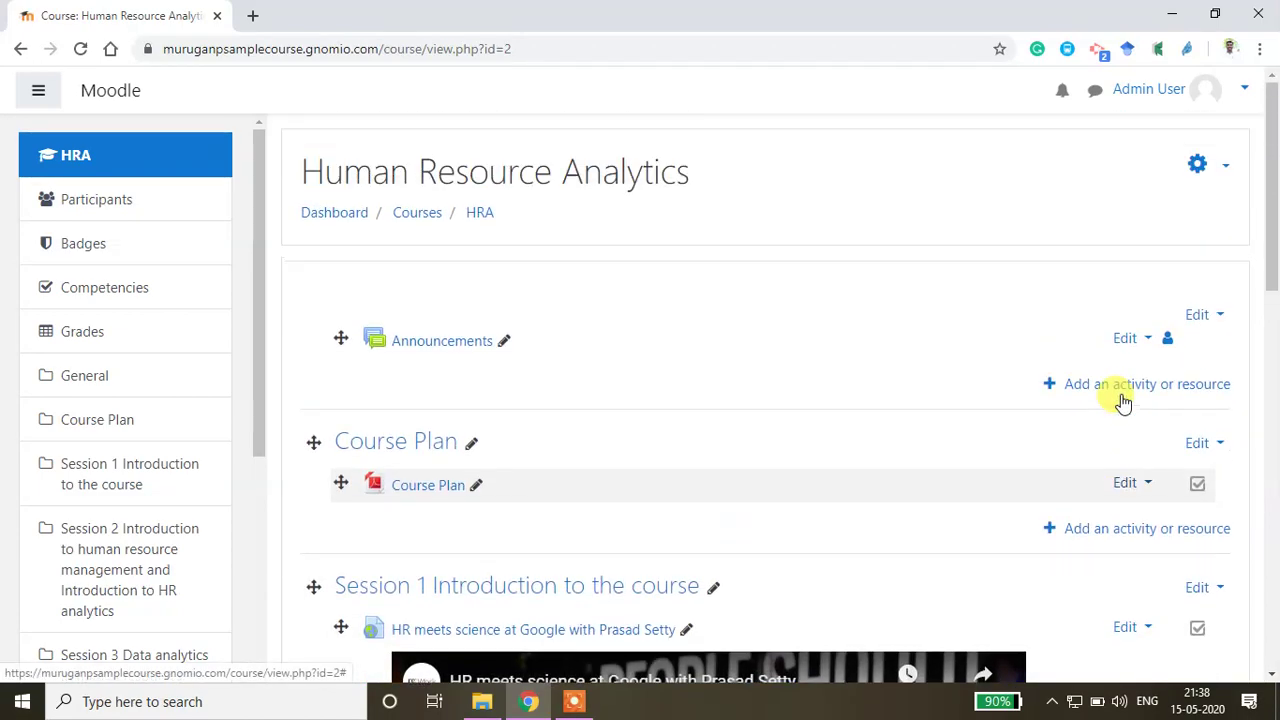
scroll(126, 166, "down", 1)
scroll(783, 283, "up", 1)
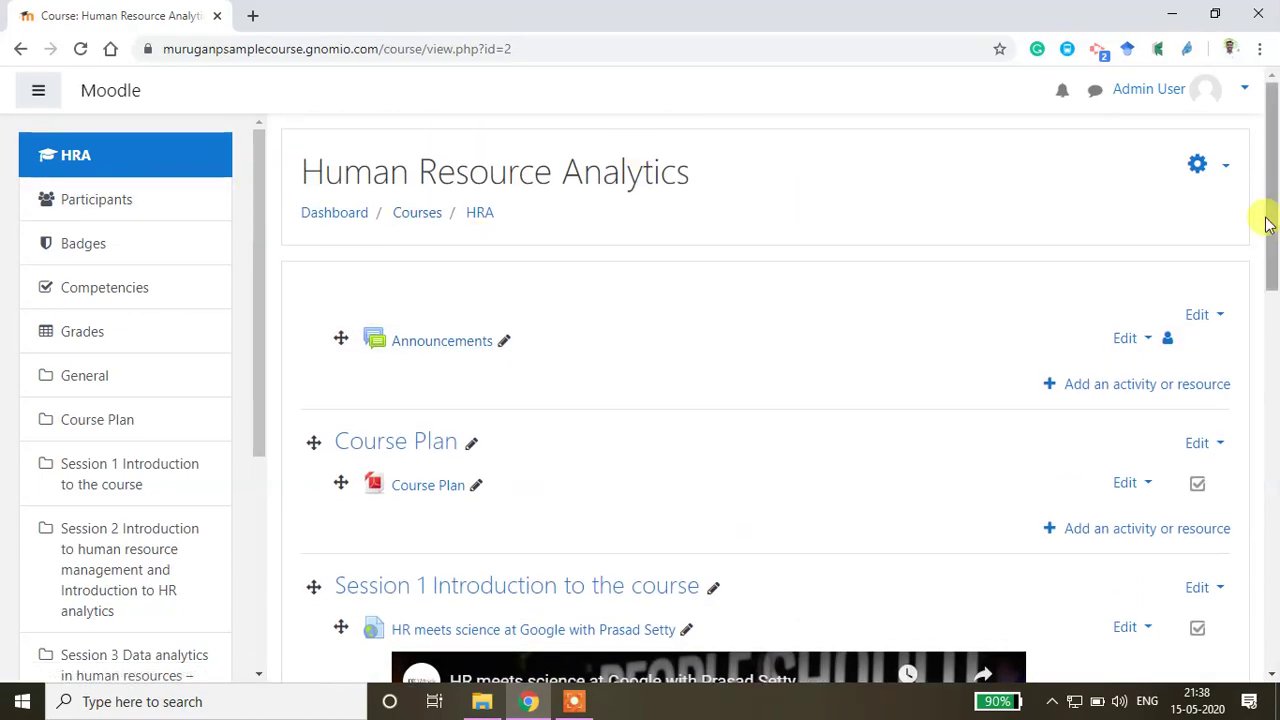
left_click(1226, 167)
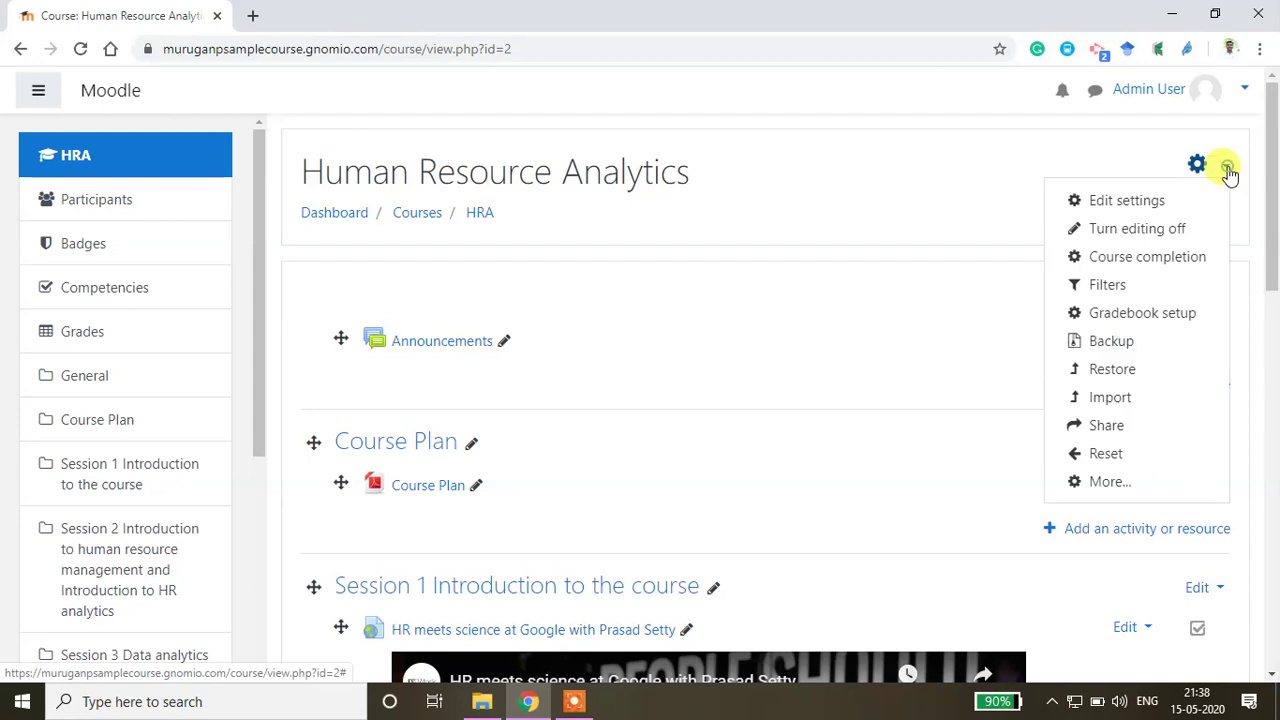
left_click(1105, 481)
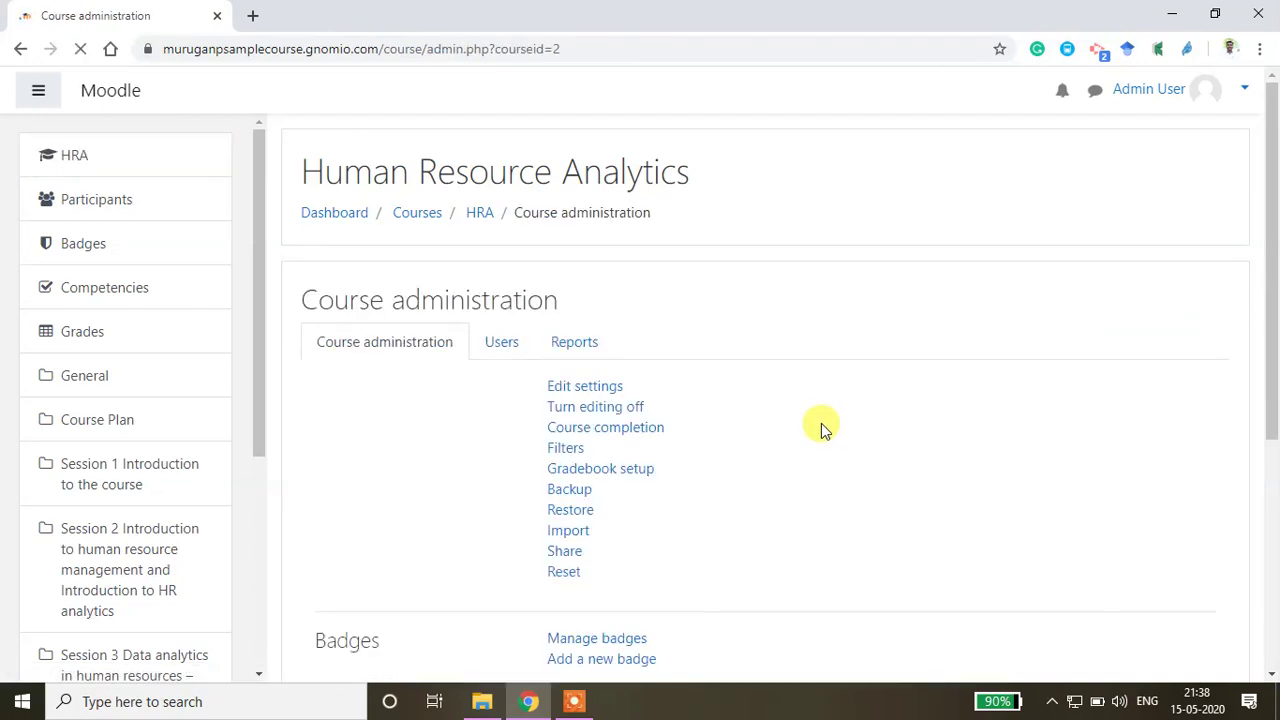
scroll(821, 423, "down", 4)
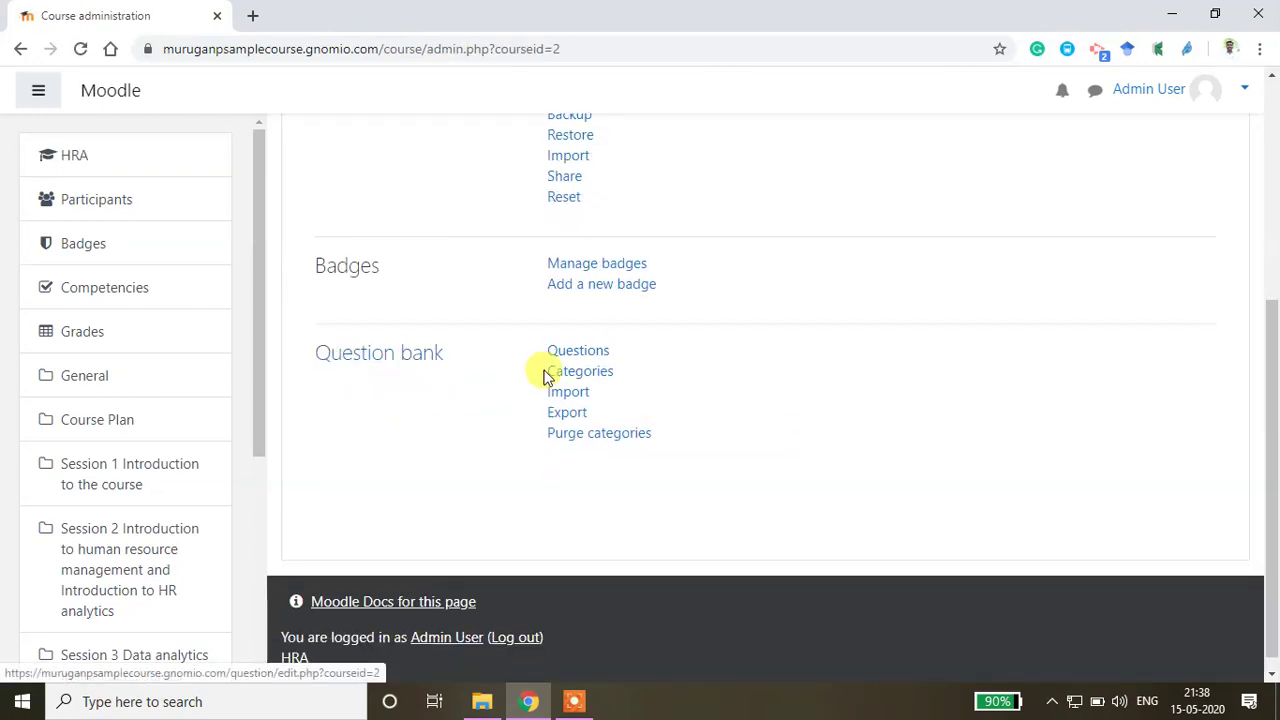
left_click(575, 399)
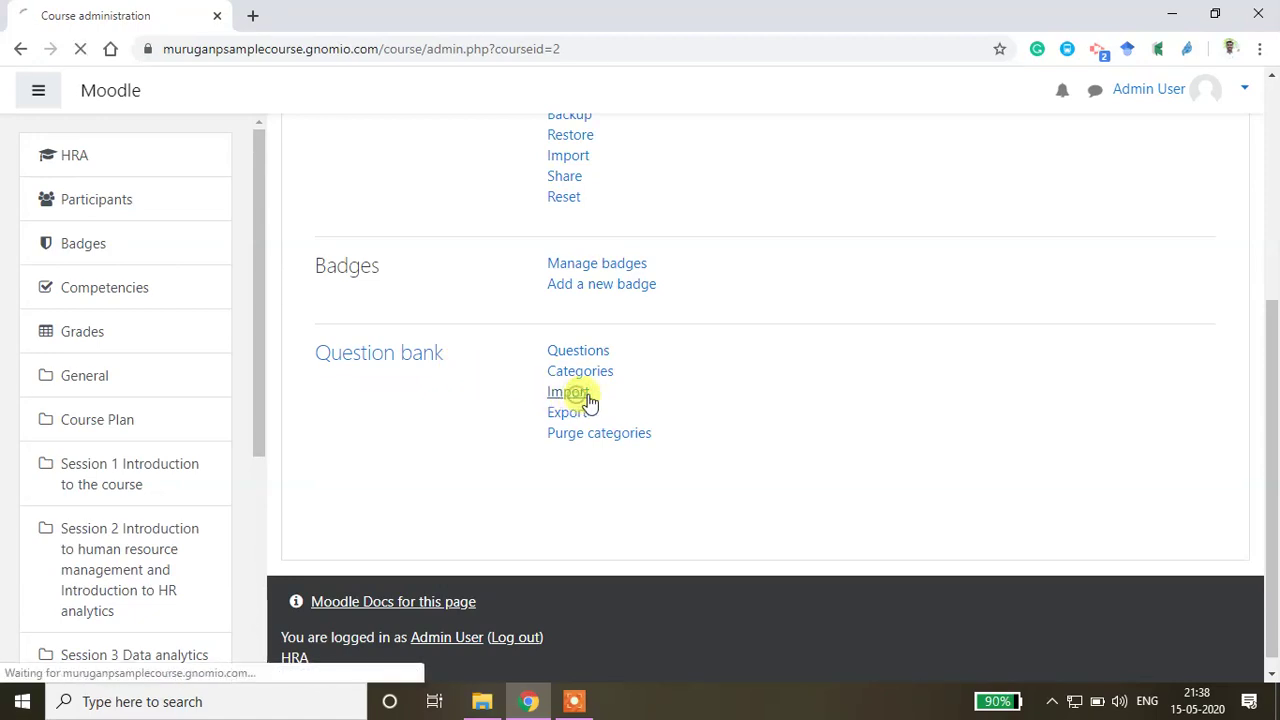
Select Aiken format and upload "sample quiz 2.txt" from the TANSCHE CIT 15 and 16 May 2020 folder as the import file
scroll(600, 400, "down", 2)
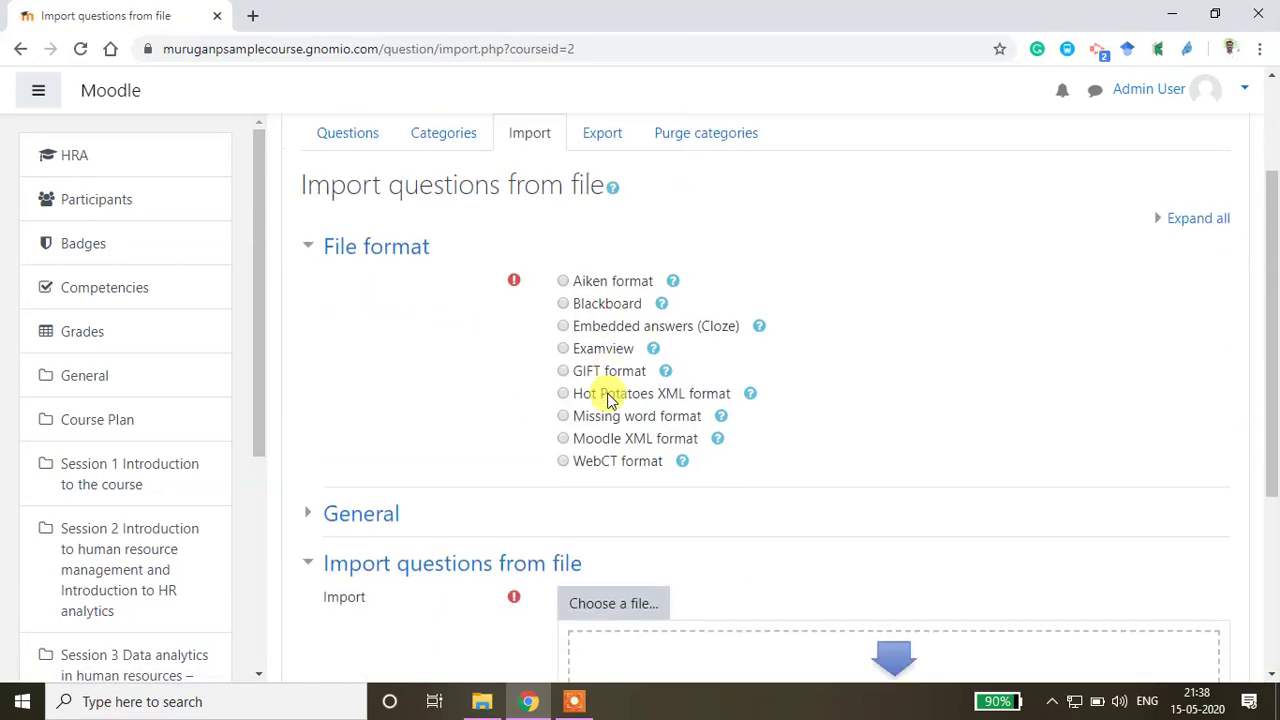
left_click(564, 261)
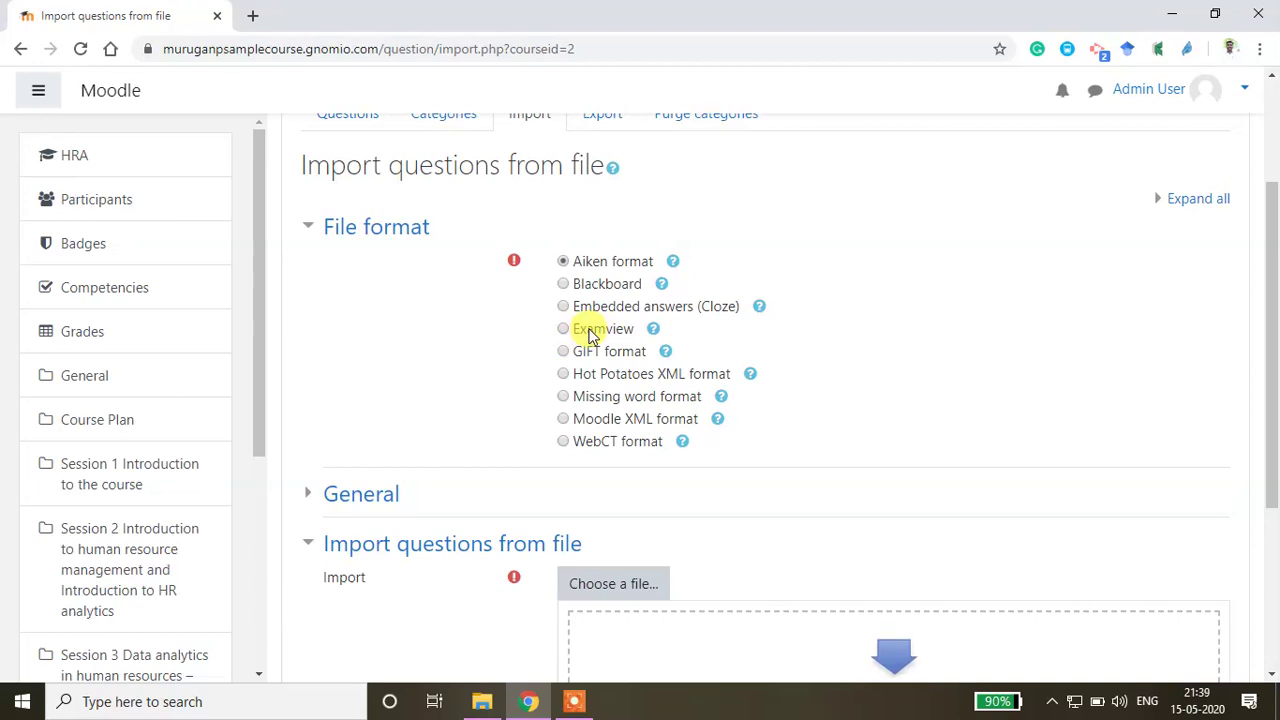
scroll(680, 480, "down", 3)
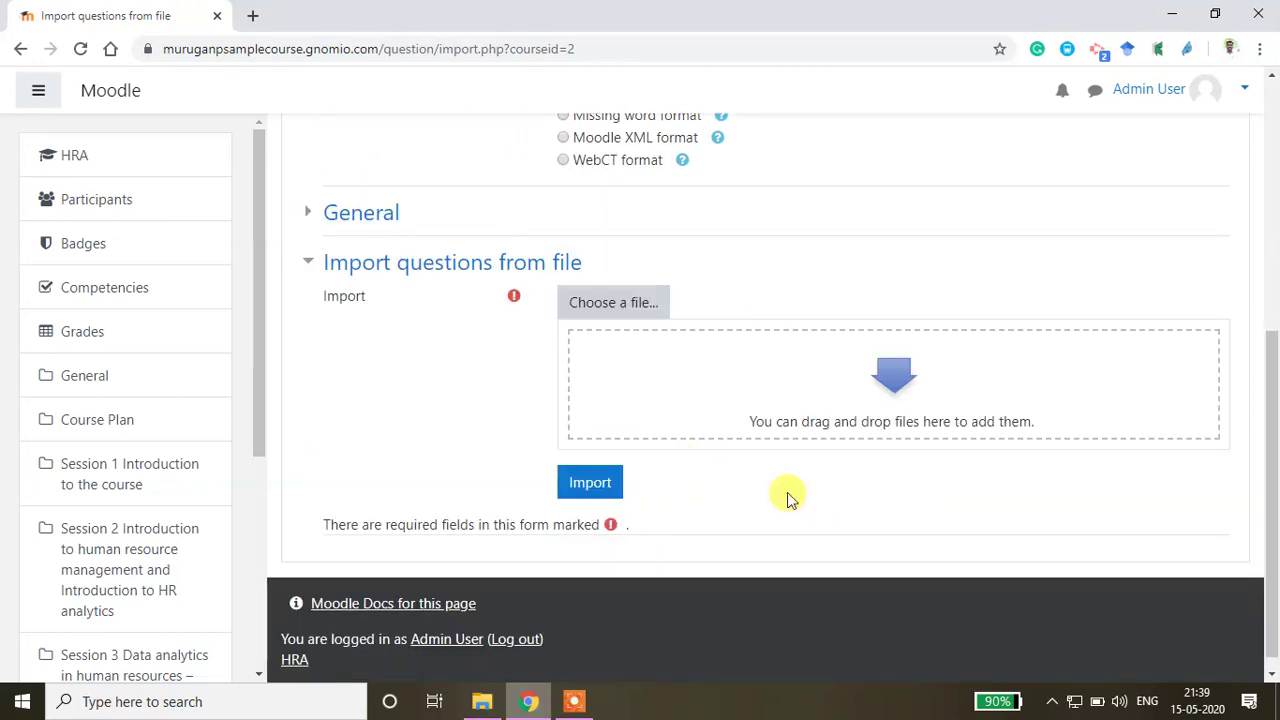
left_click(616, 311)
left_click(297, 284)
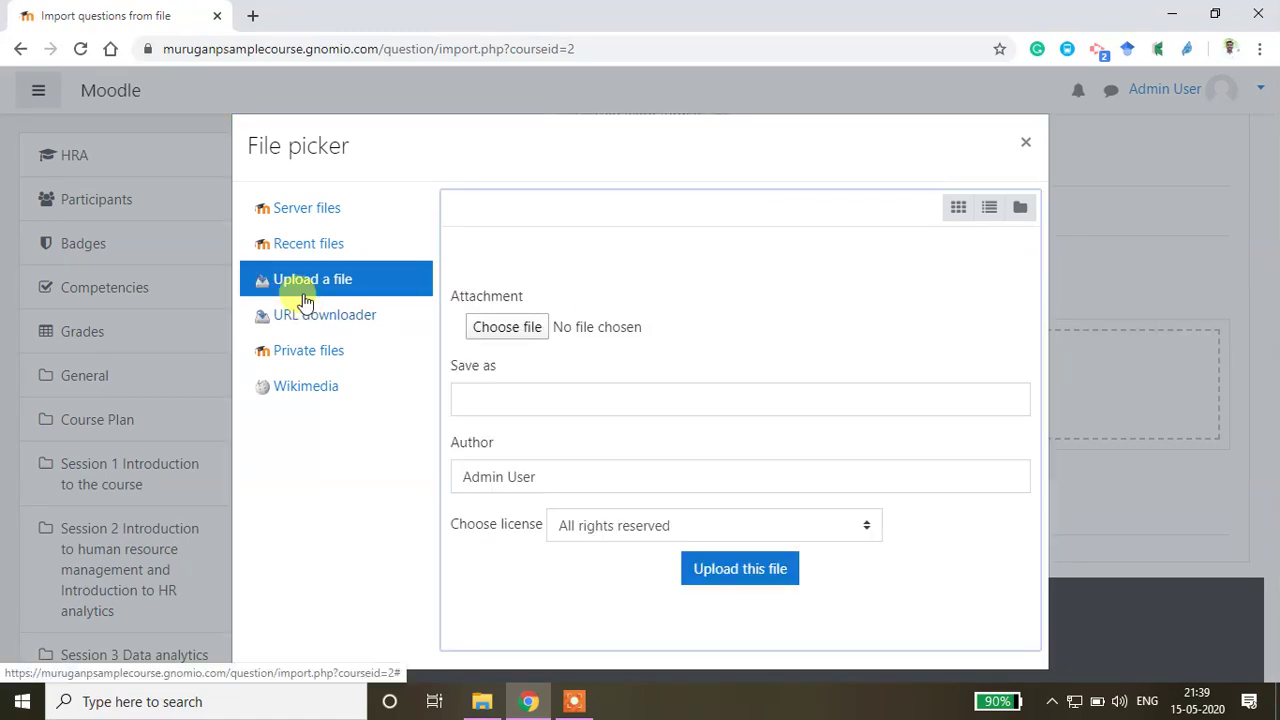
left_click(495, 326)
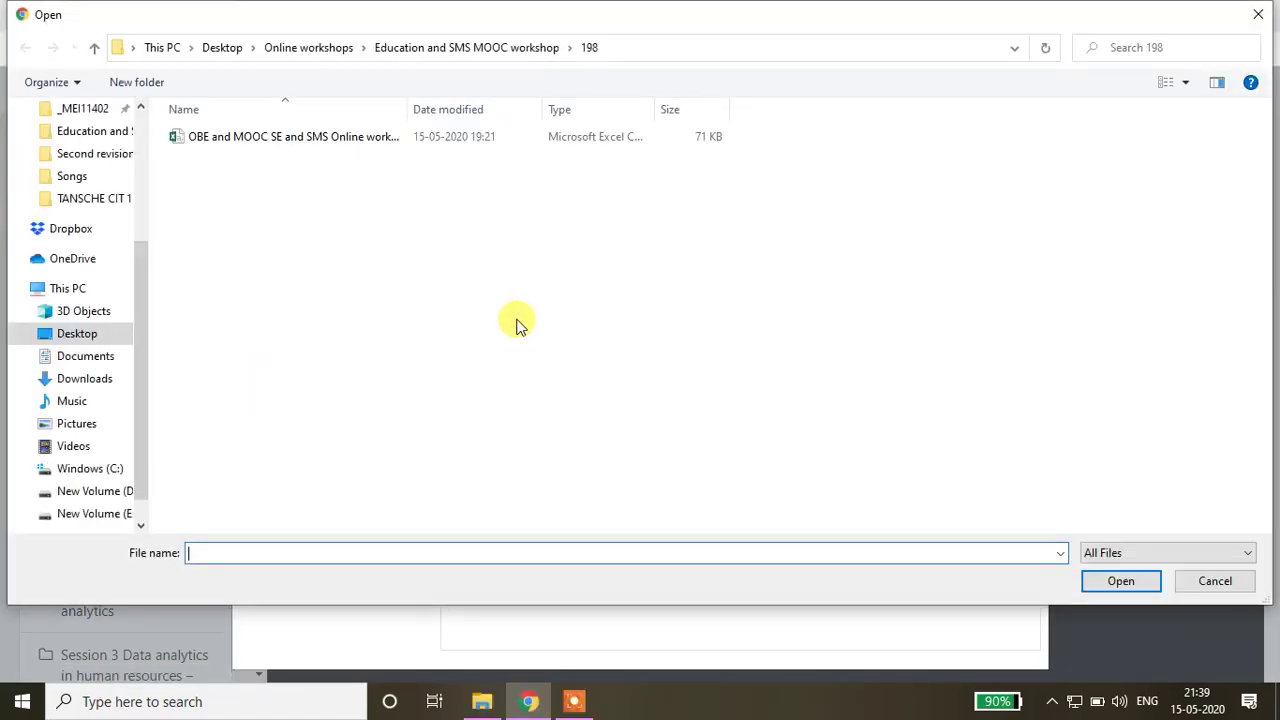
left_click(213, 50)
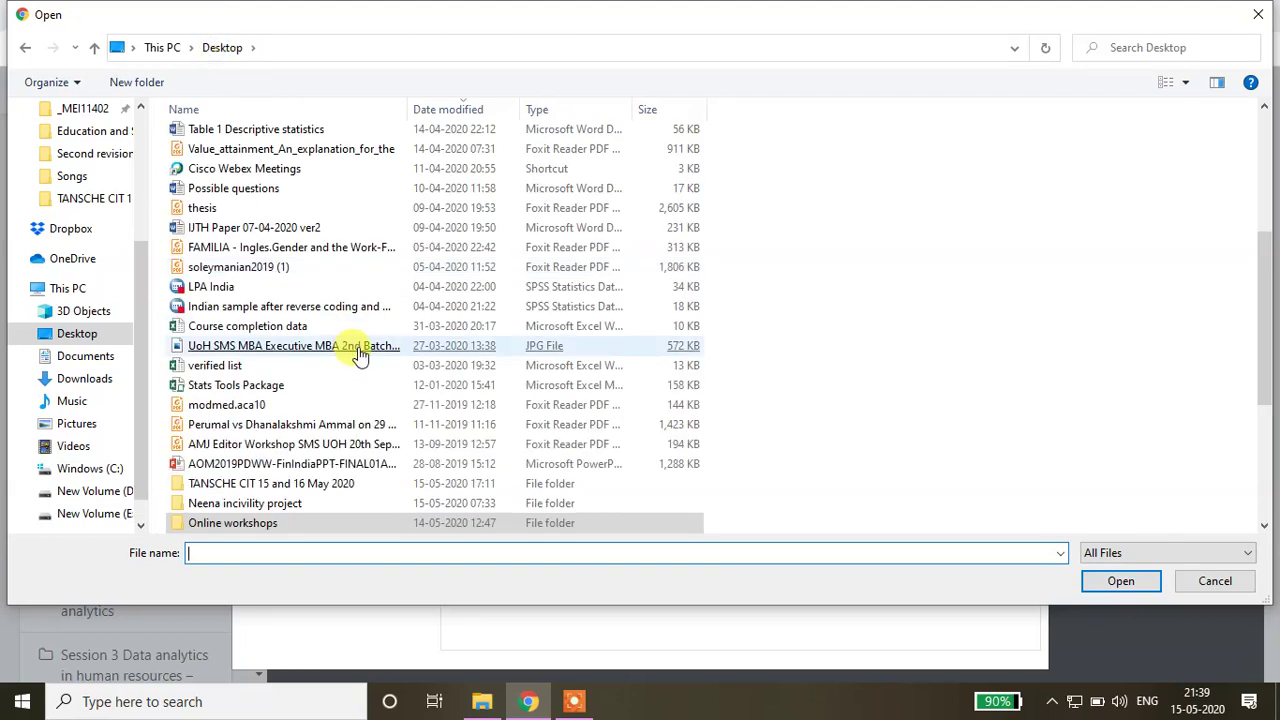
scroll(360, 355, "down", 2)
double_click(228, 366)
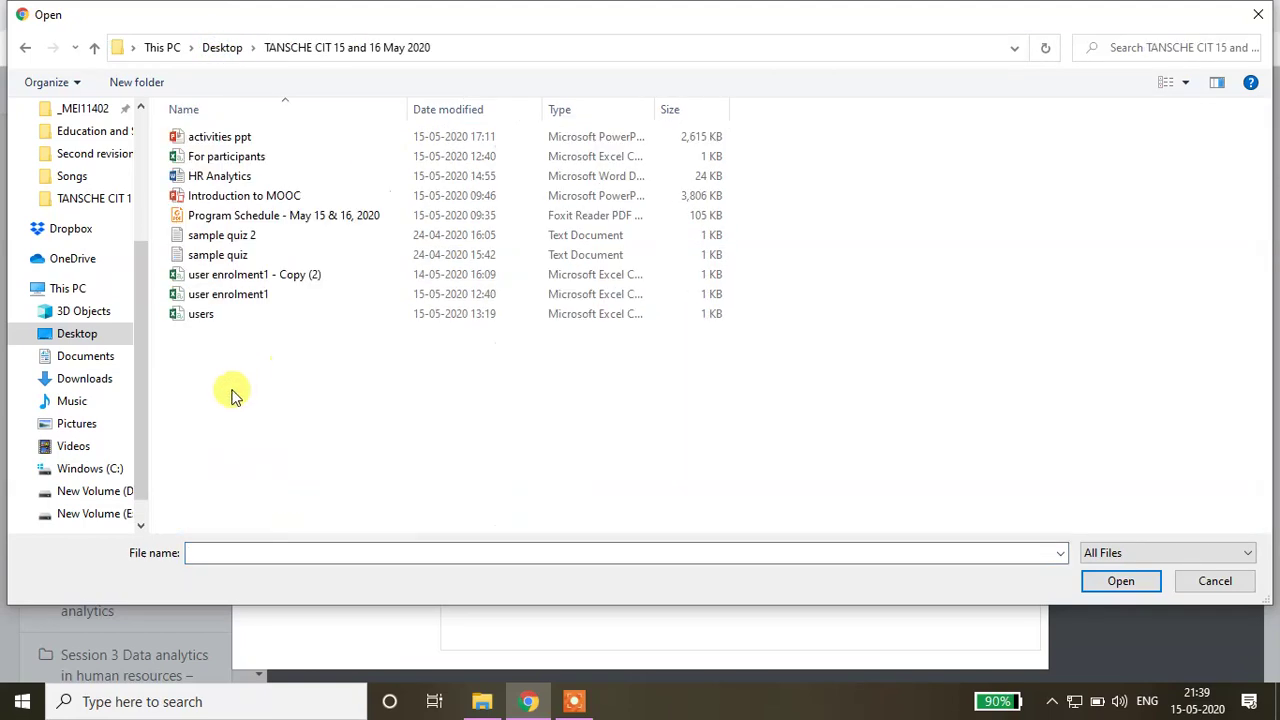
double_click(222, 236)
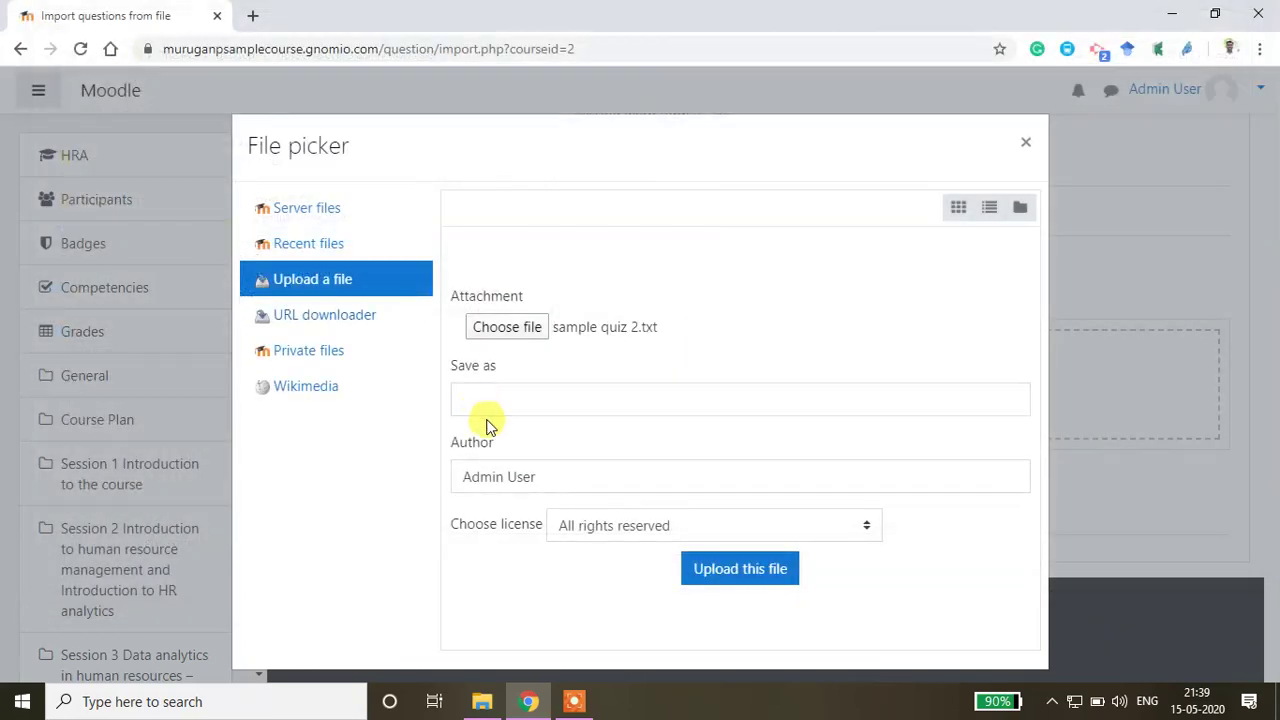
left_click(700, 566)
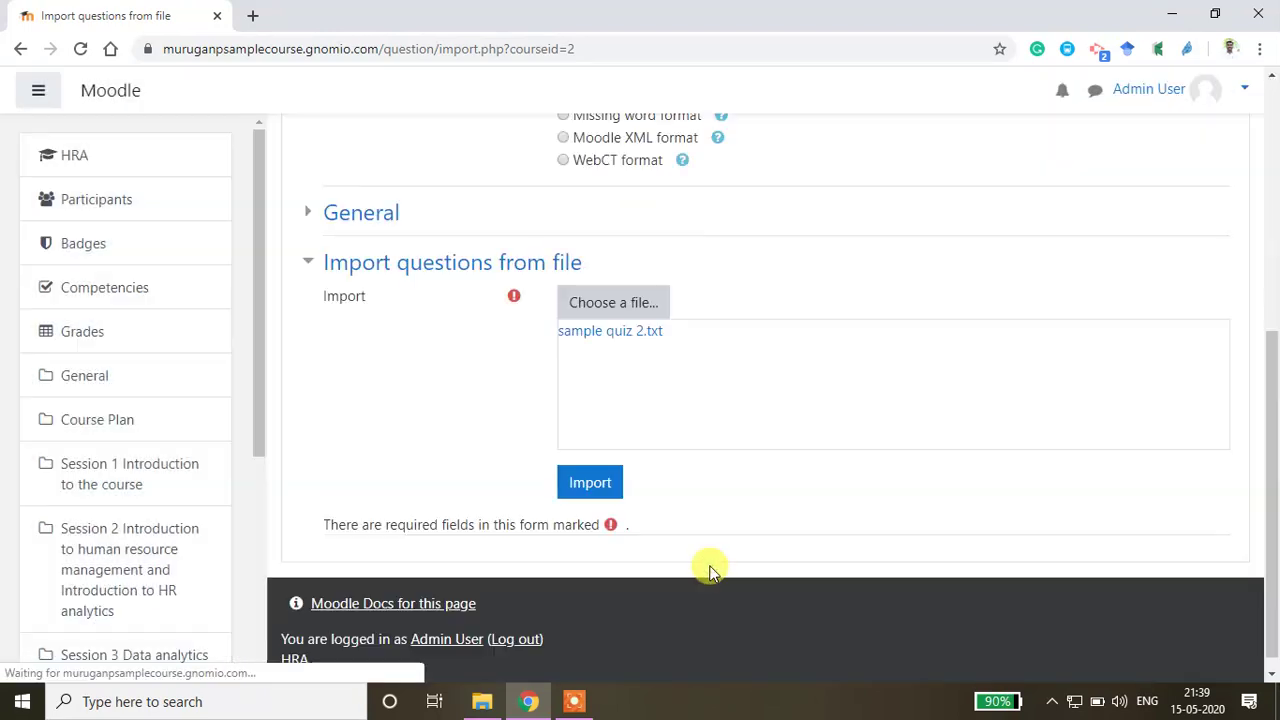
Import the questions from the uploaded file, continue to the question bank and review the question list
left_click(588, 478)
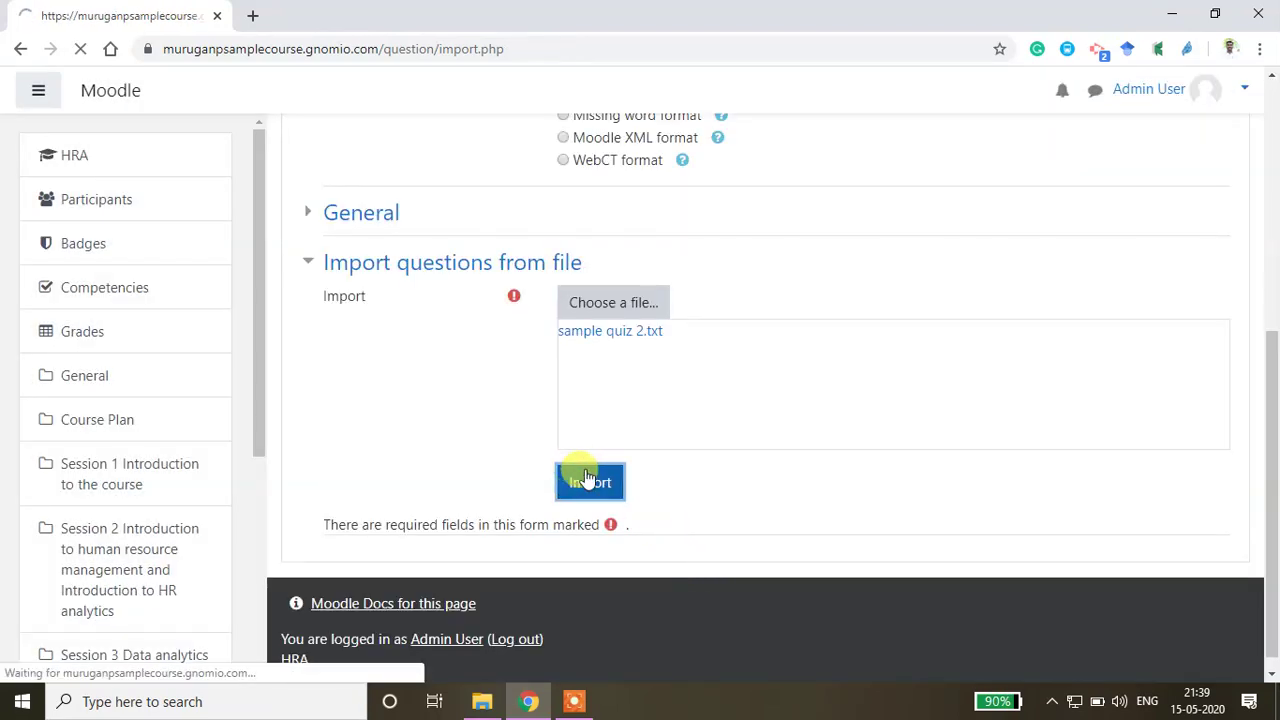
scroll(593, 477, "down", 2)
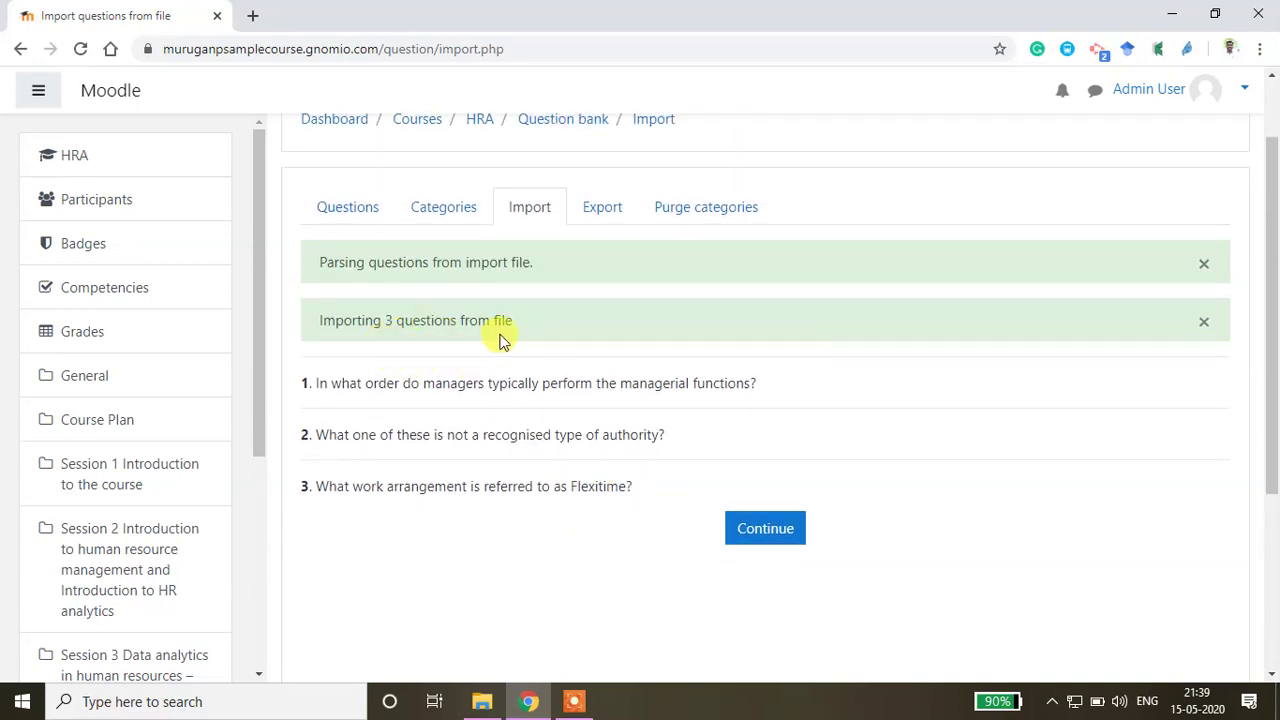
scroll(586, 443, "down", 2)
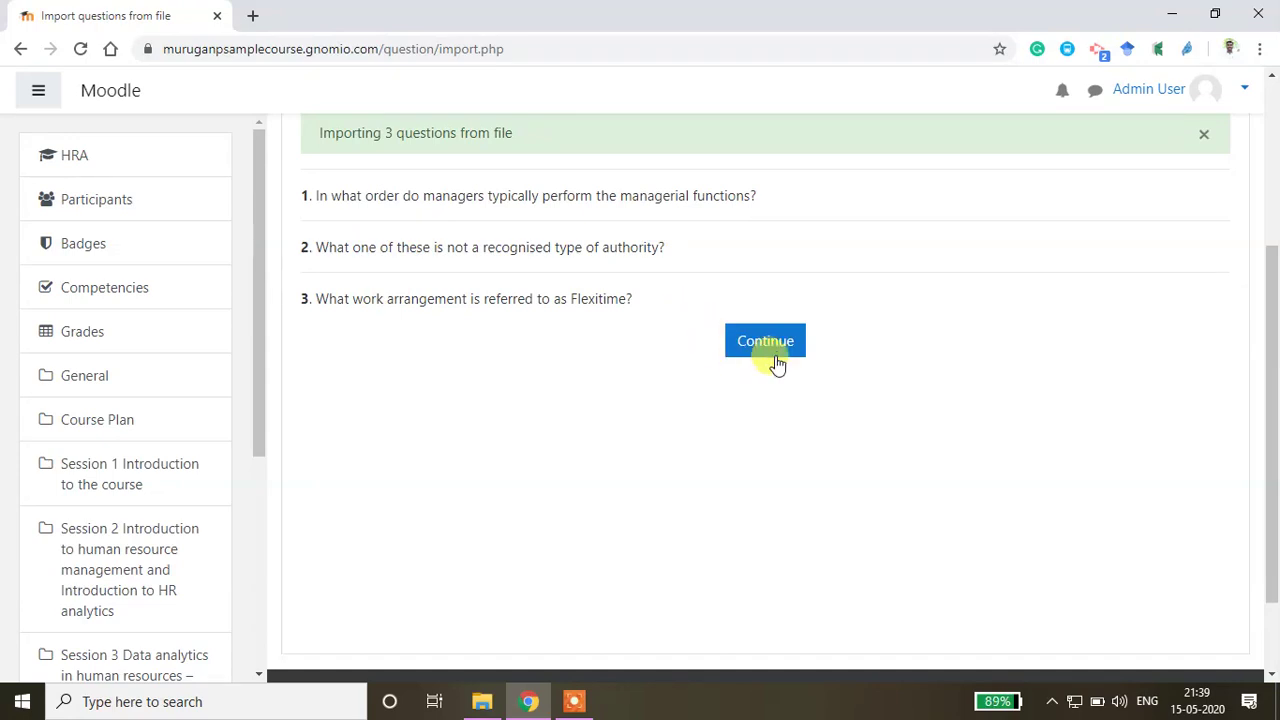
left_click(770, 345)
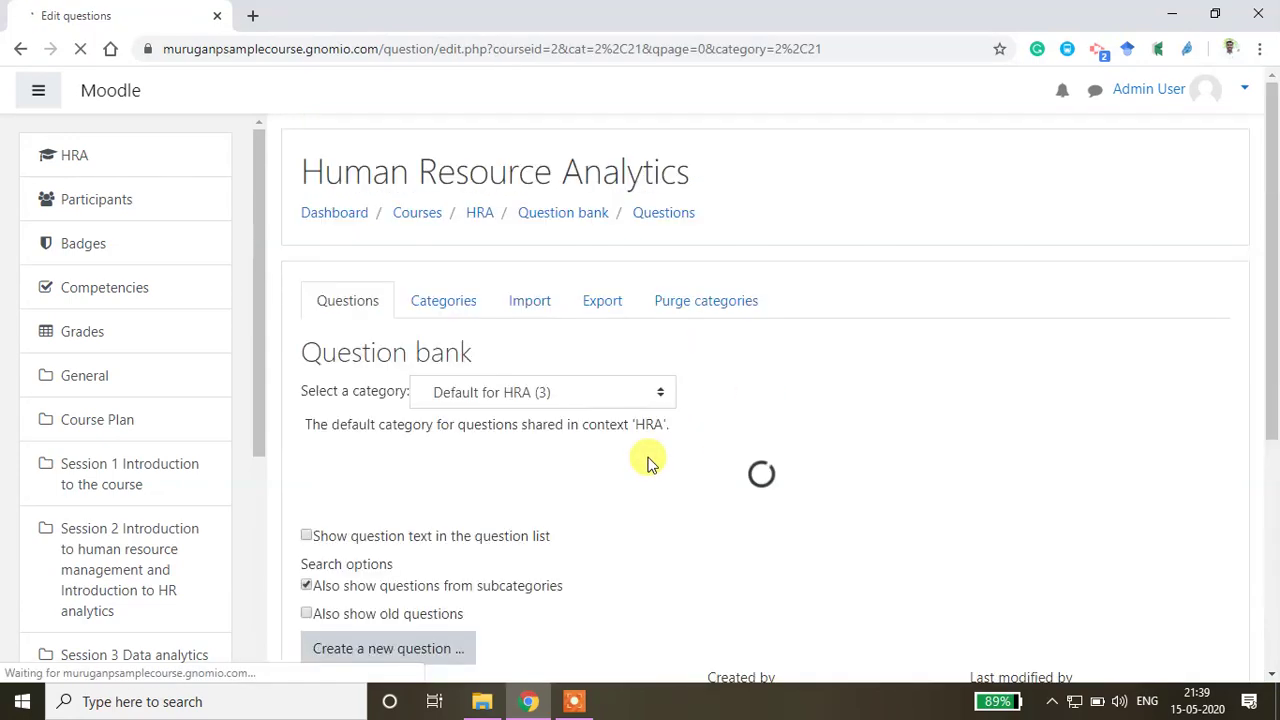
scroll(652, 450, "down", 4)
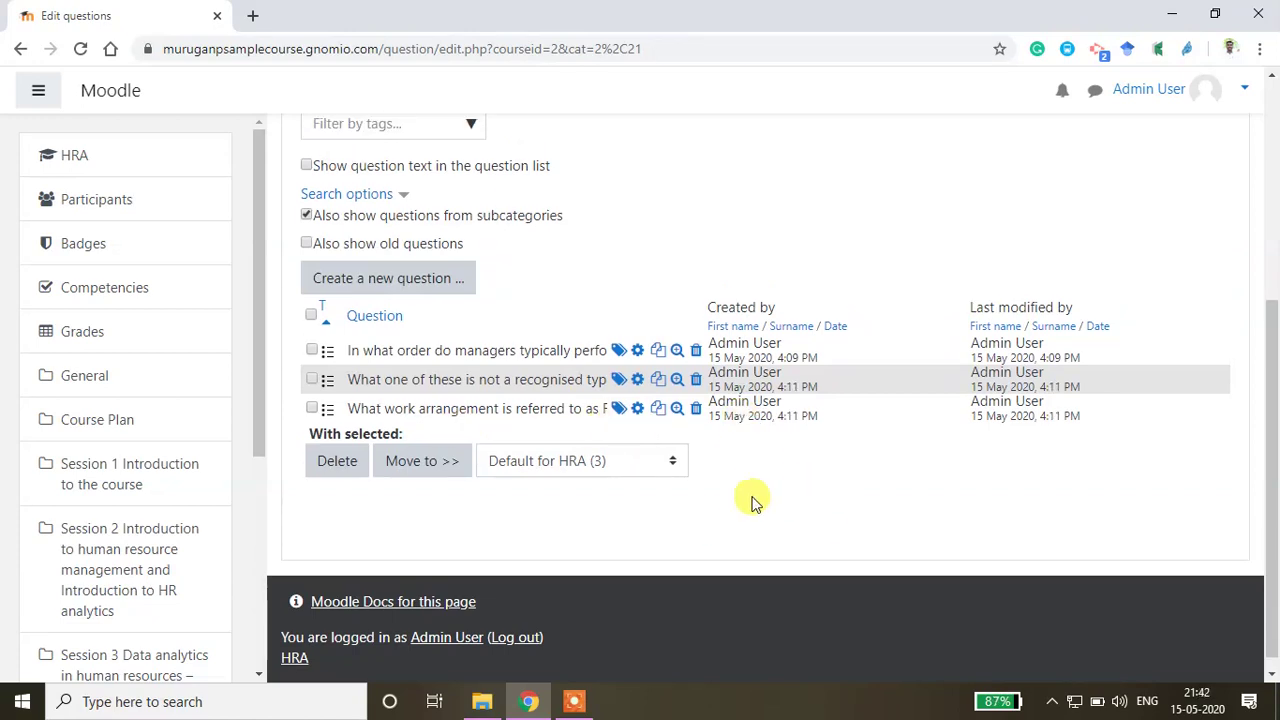
scroll(757, 505, "up", 4)
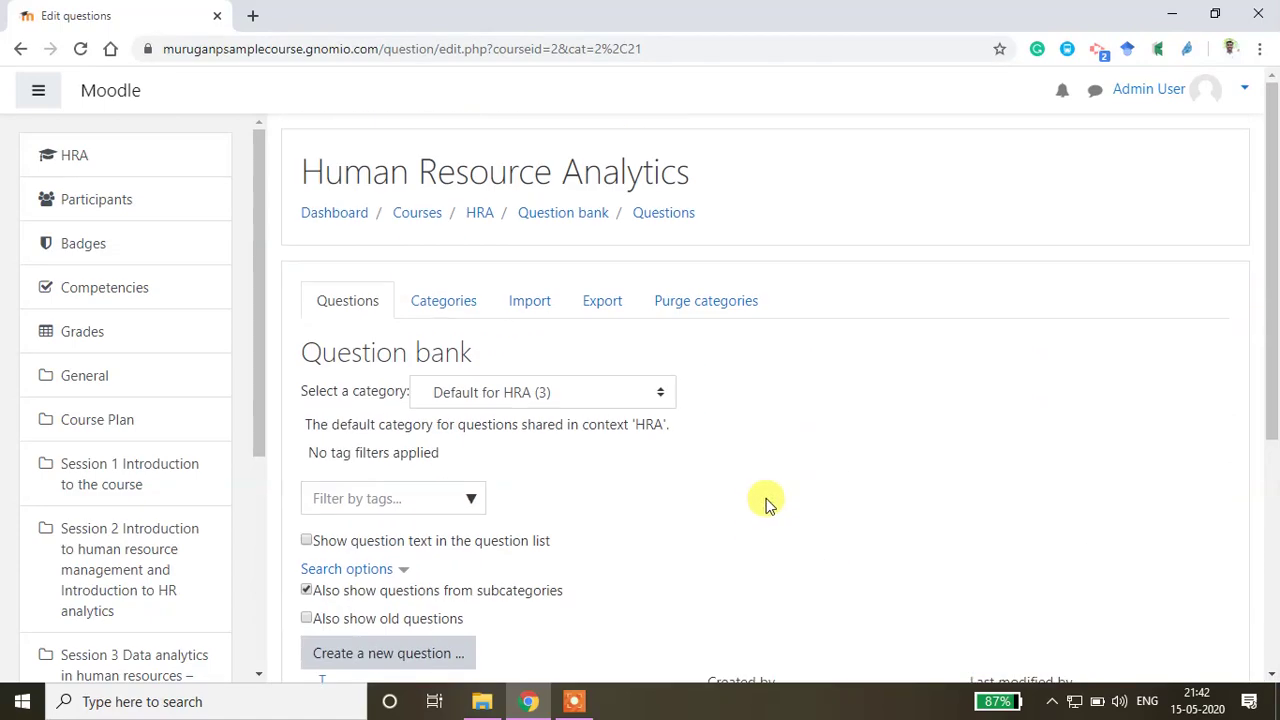
Return to the HRA course page and open Quiz 1 in Session 3
left_click(480, 214)
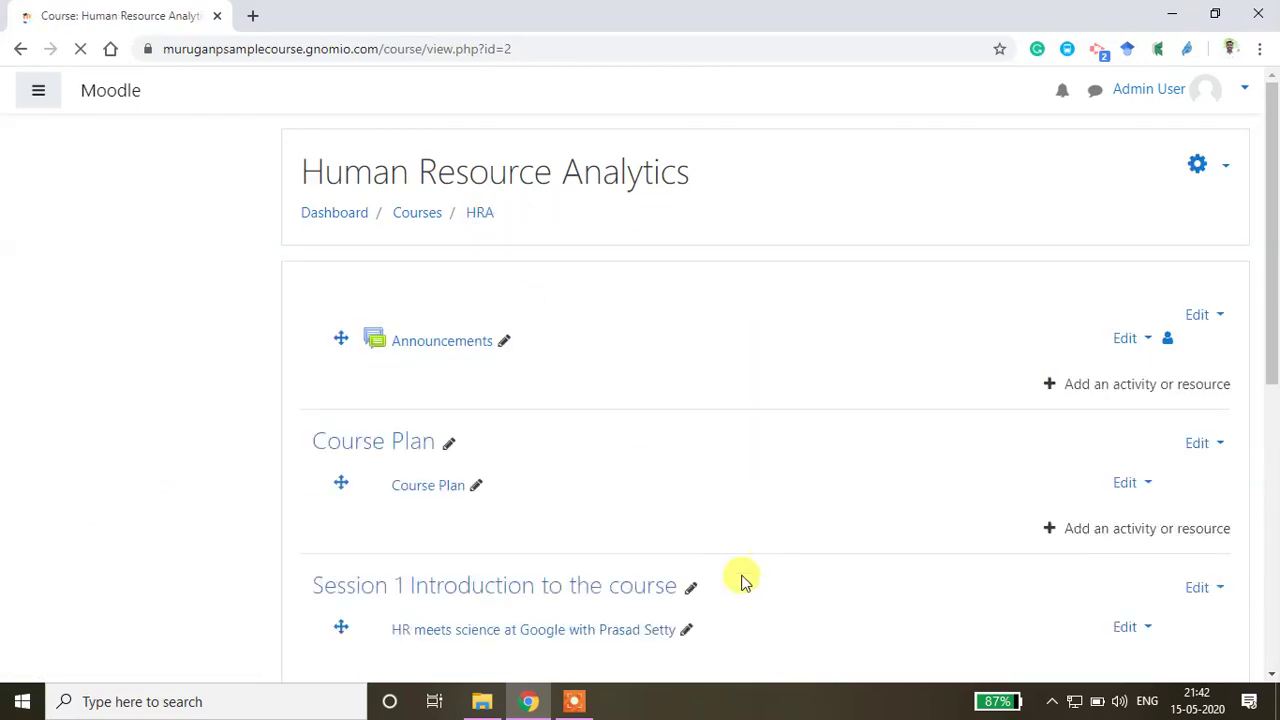
scroll(695, 560, "down", 15)
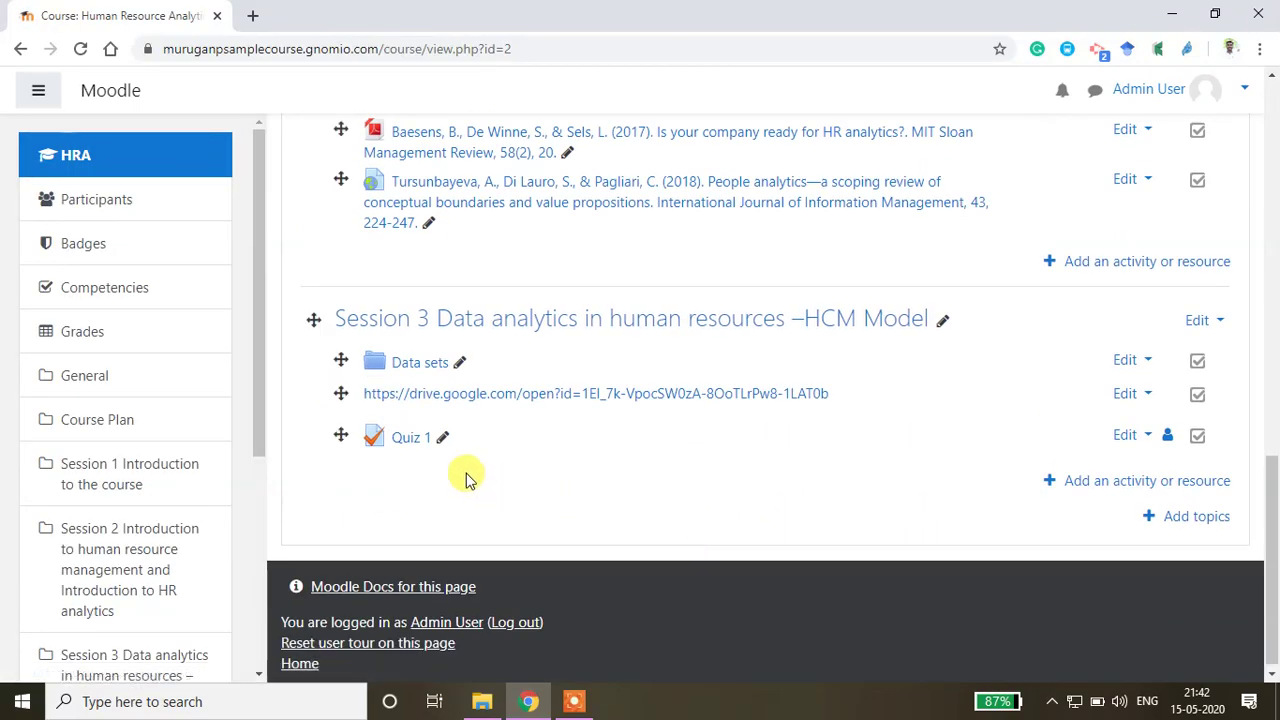
left_click(416, 438)
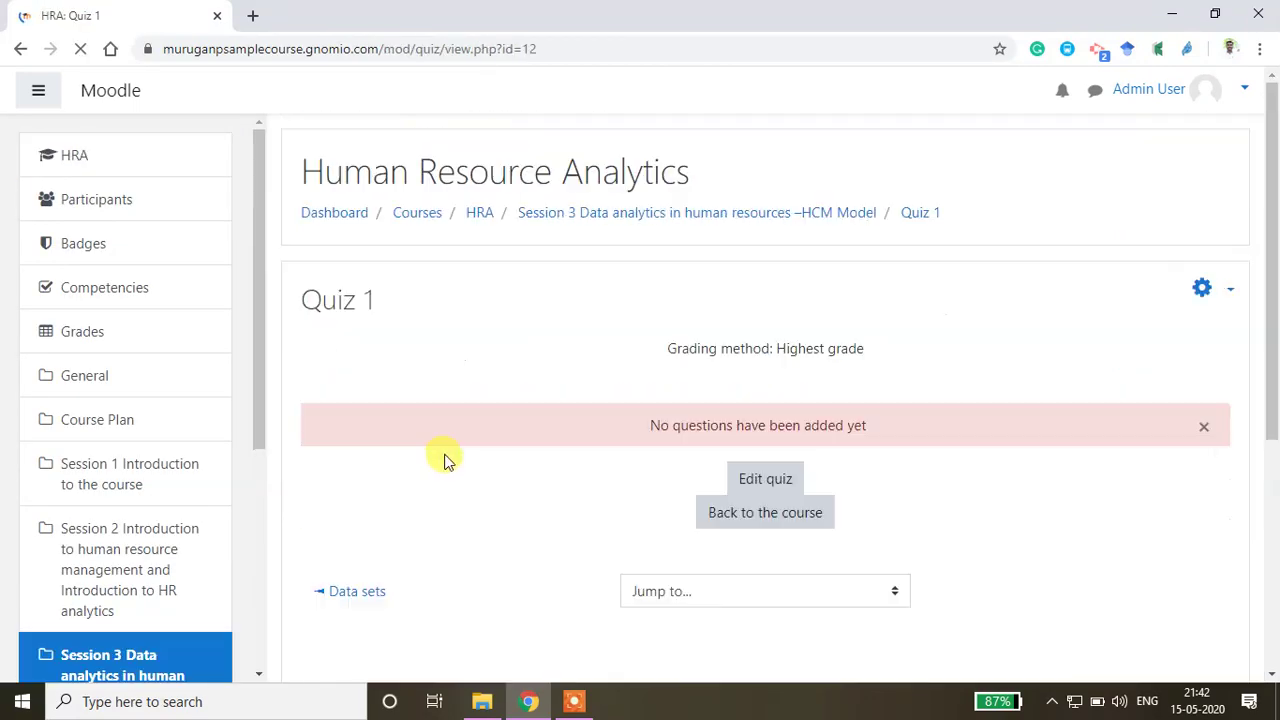
Edit Quiz 1 and add all three questions from the question bank category Default for HRA
scroll(722, 494, "down", 2)
left_click(778, 294)
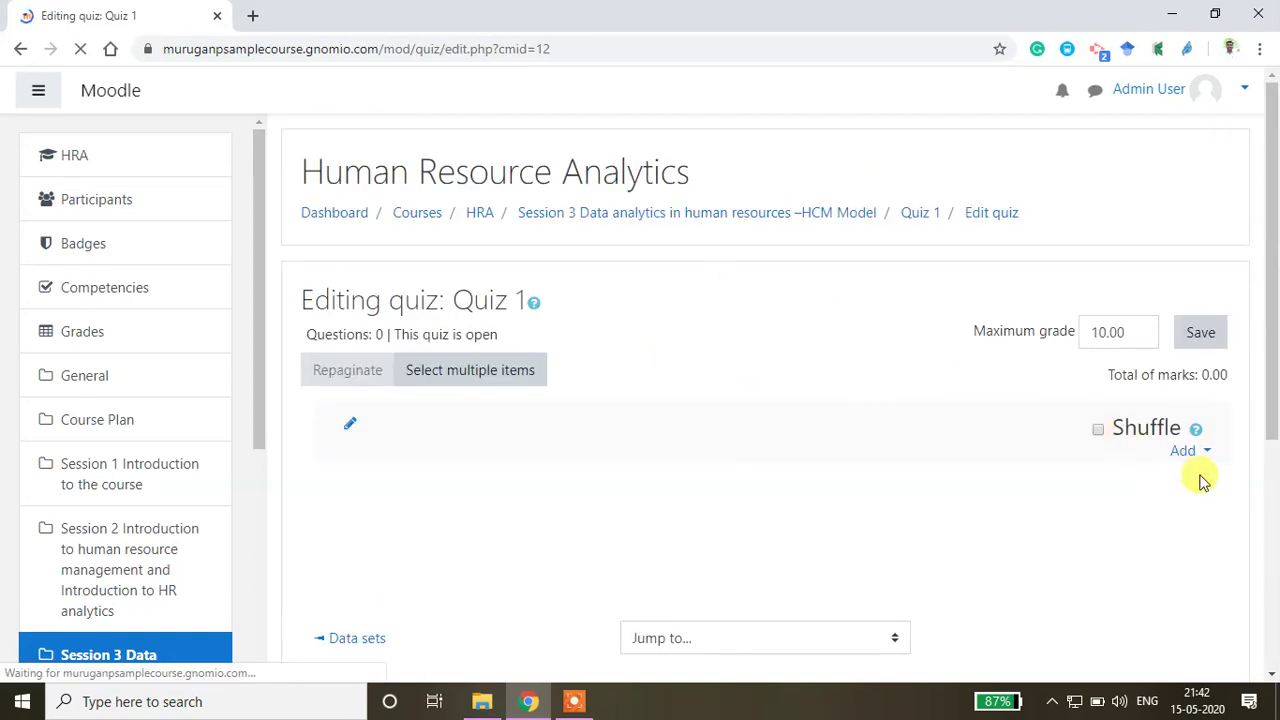
scroll(1092, 466, "down", 1)
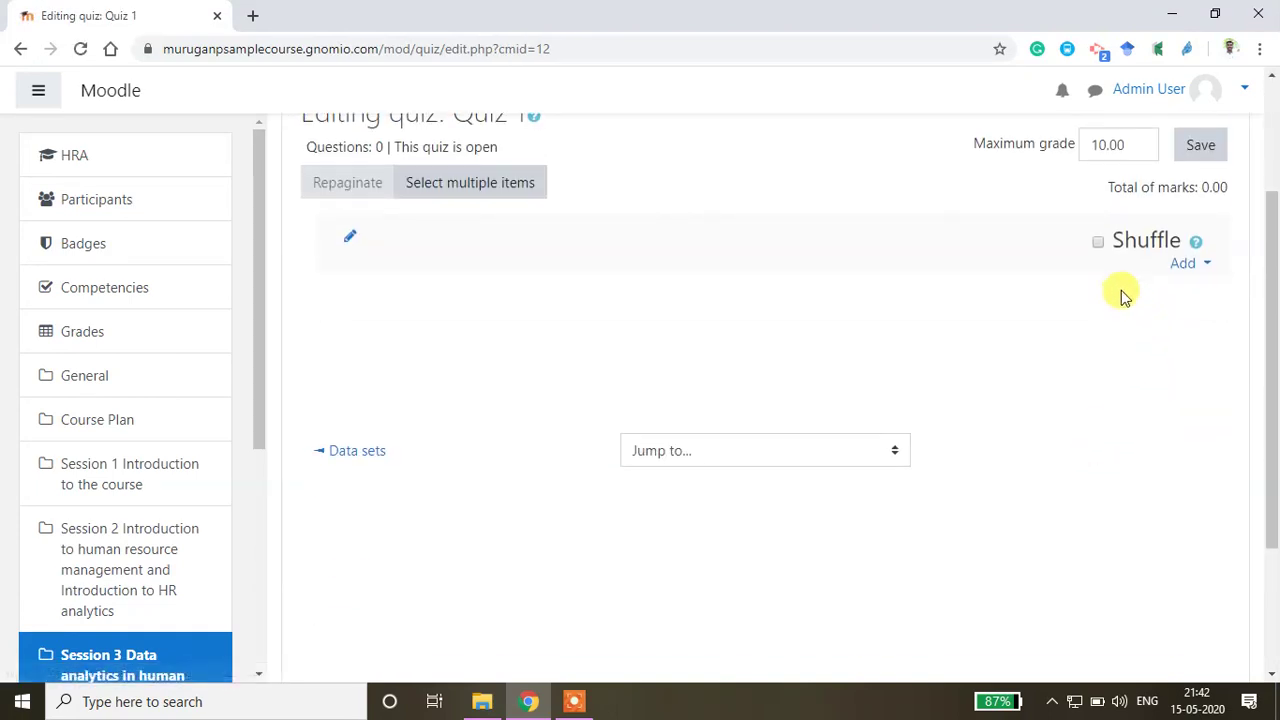
left_click(1206, 265)
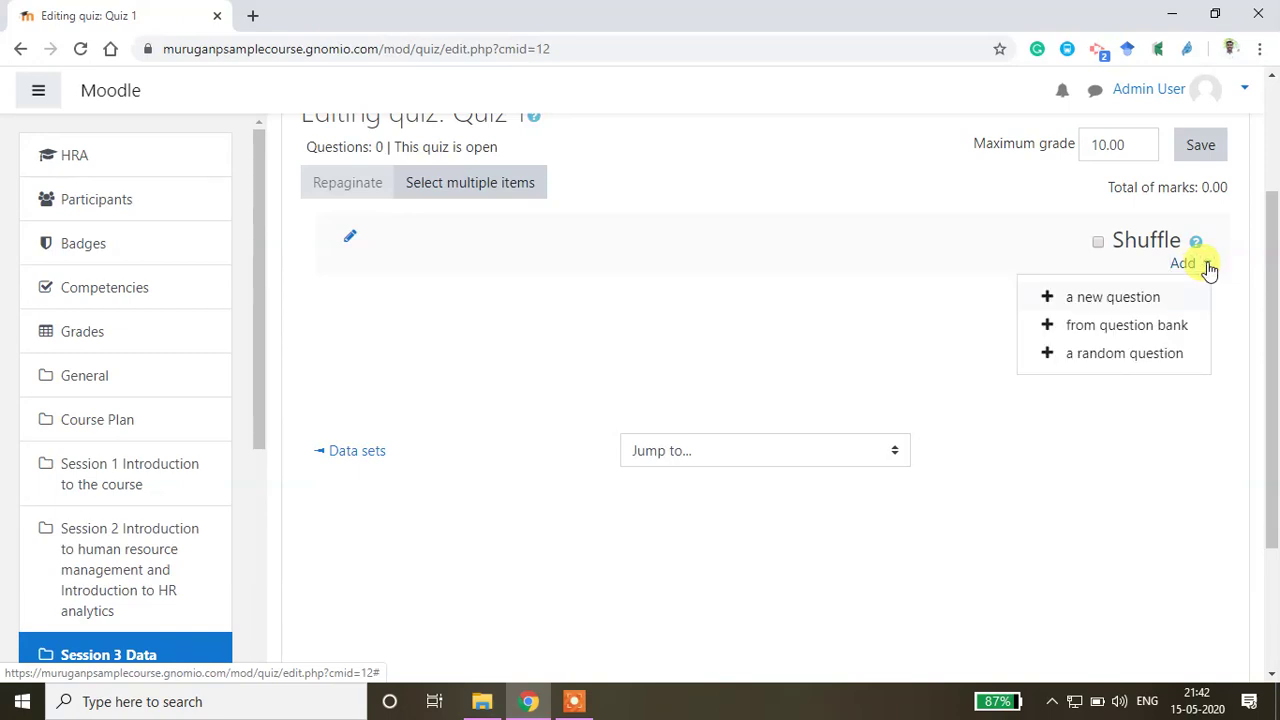
left_click(1174, 332)
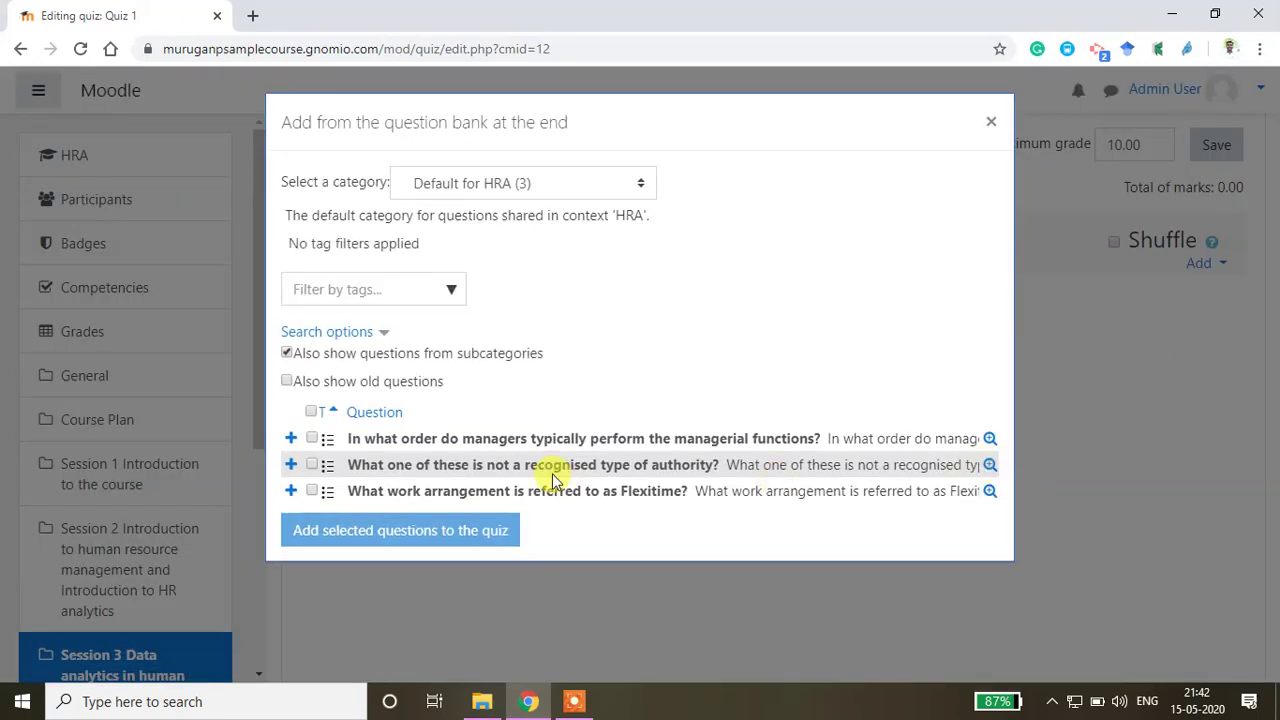
left_click(313, 439)
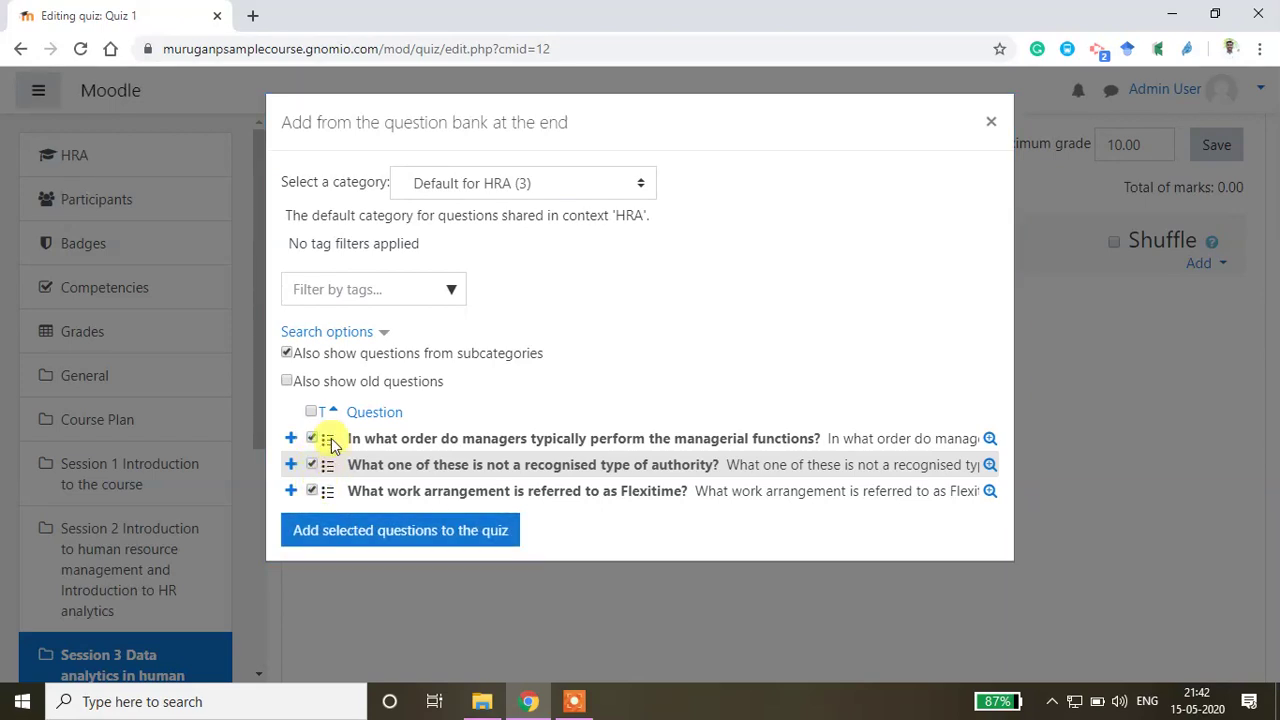
left_click(432, 531)
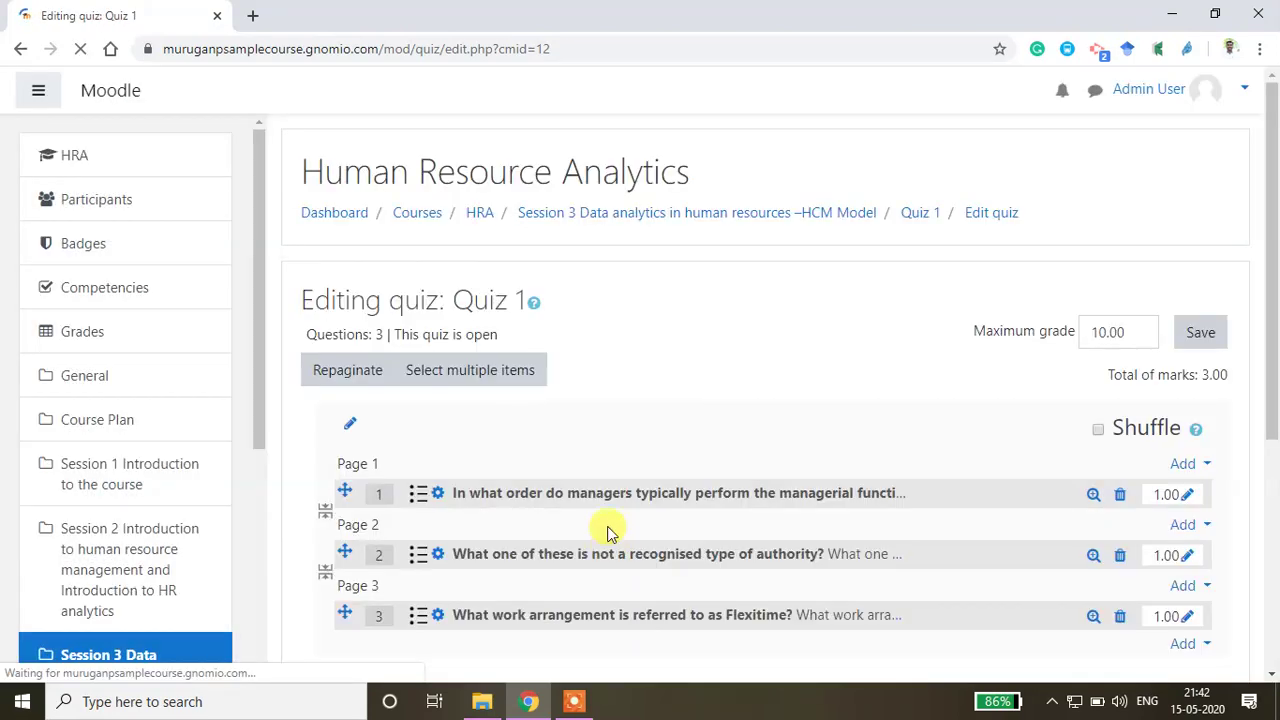
scroll(850, 505, "down", 3)
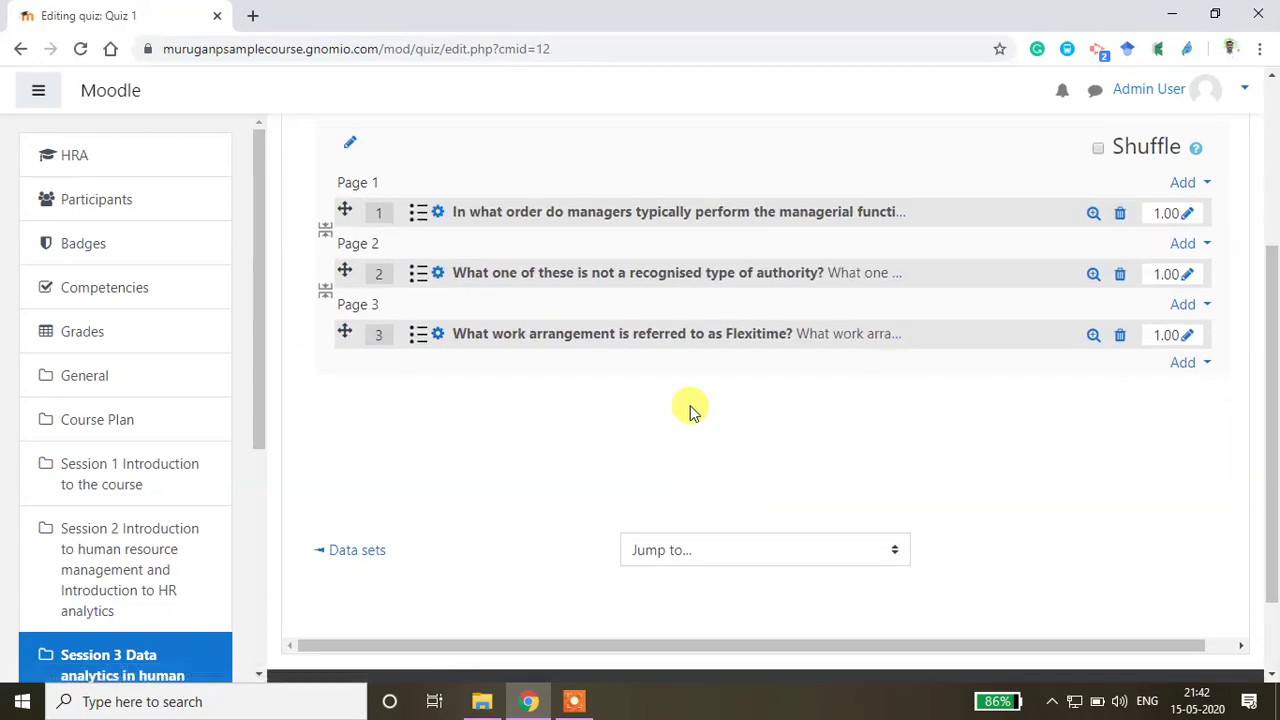
scroll(726, 365, "up", 3)
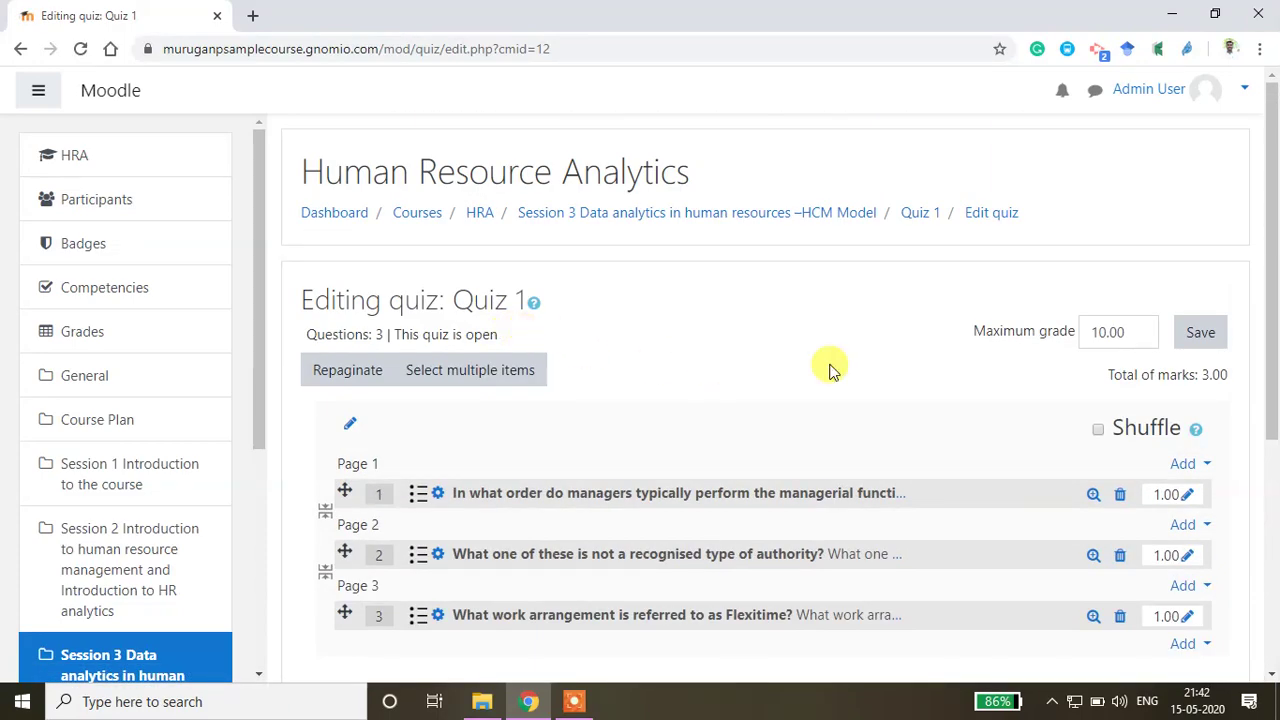
Set the maximum grade of Quiz 1 to 3.00, save it and check the question list
scroll(1030, 420, "down", 1)
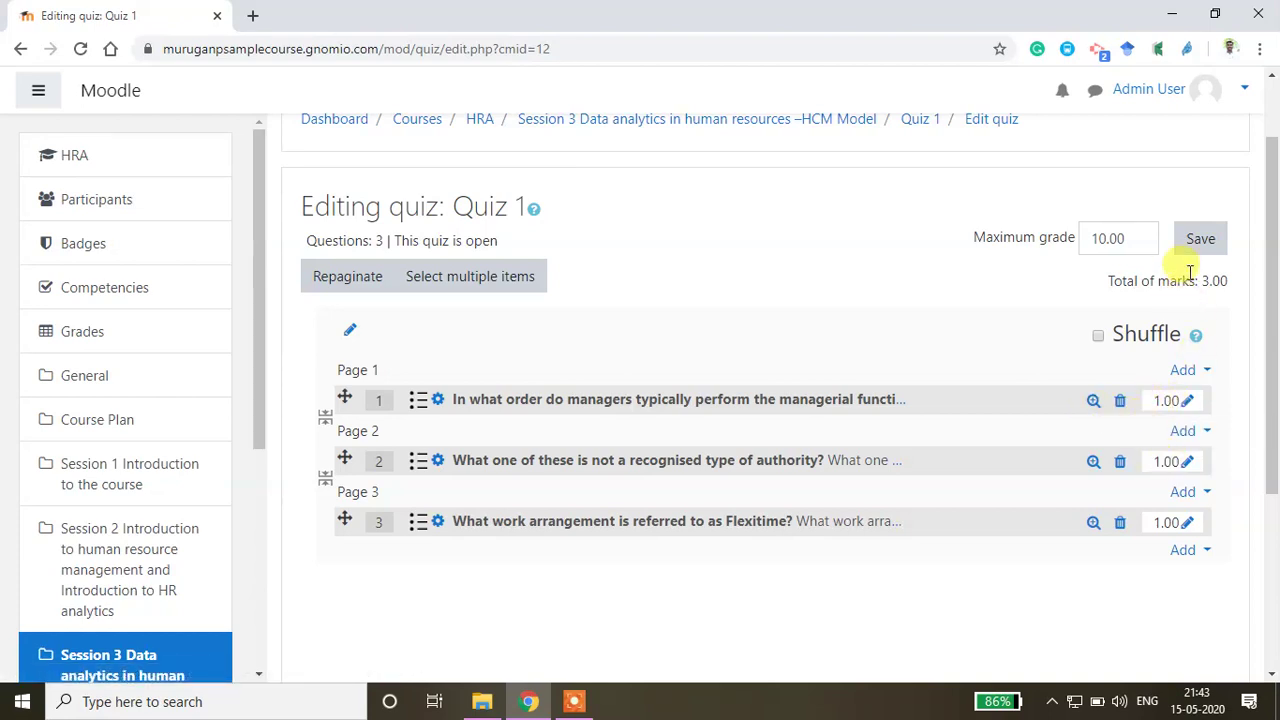
left_click_drag(1137, 237, 1062, 245)
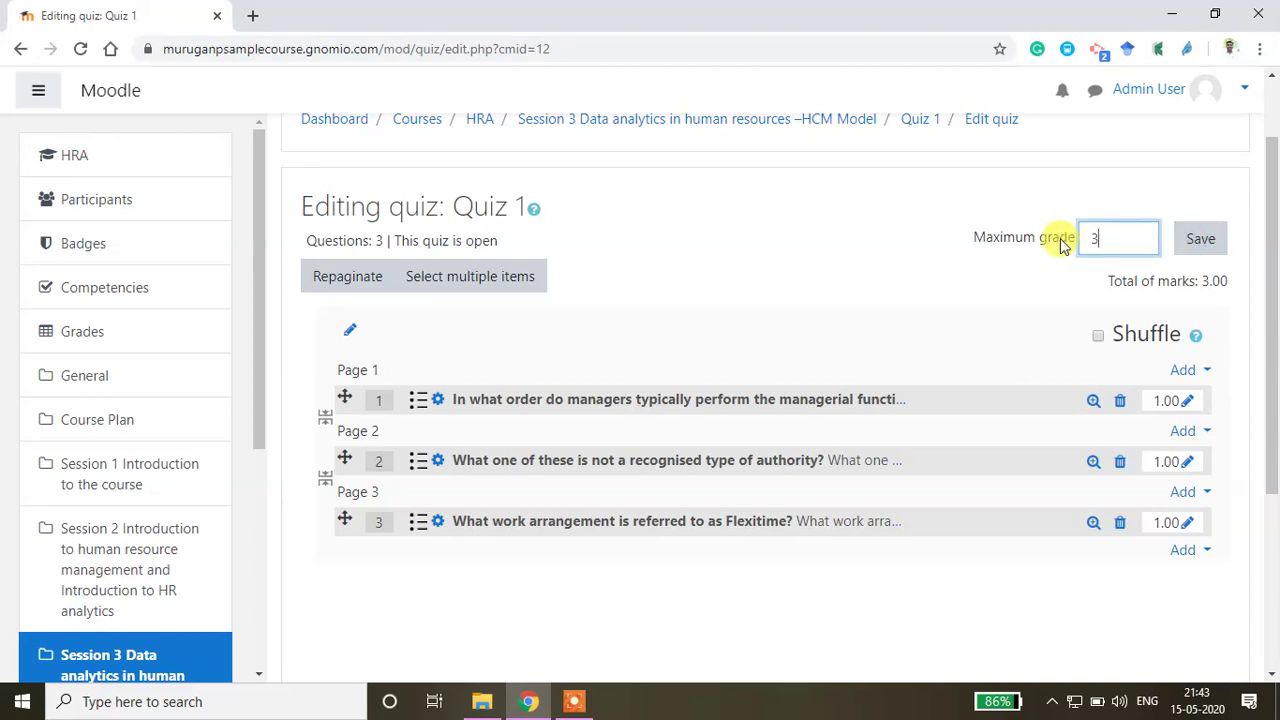
type("3.00")
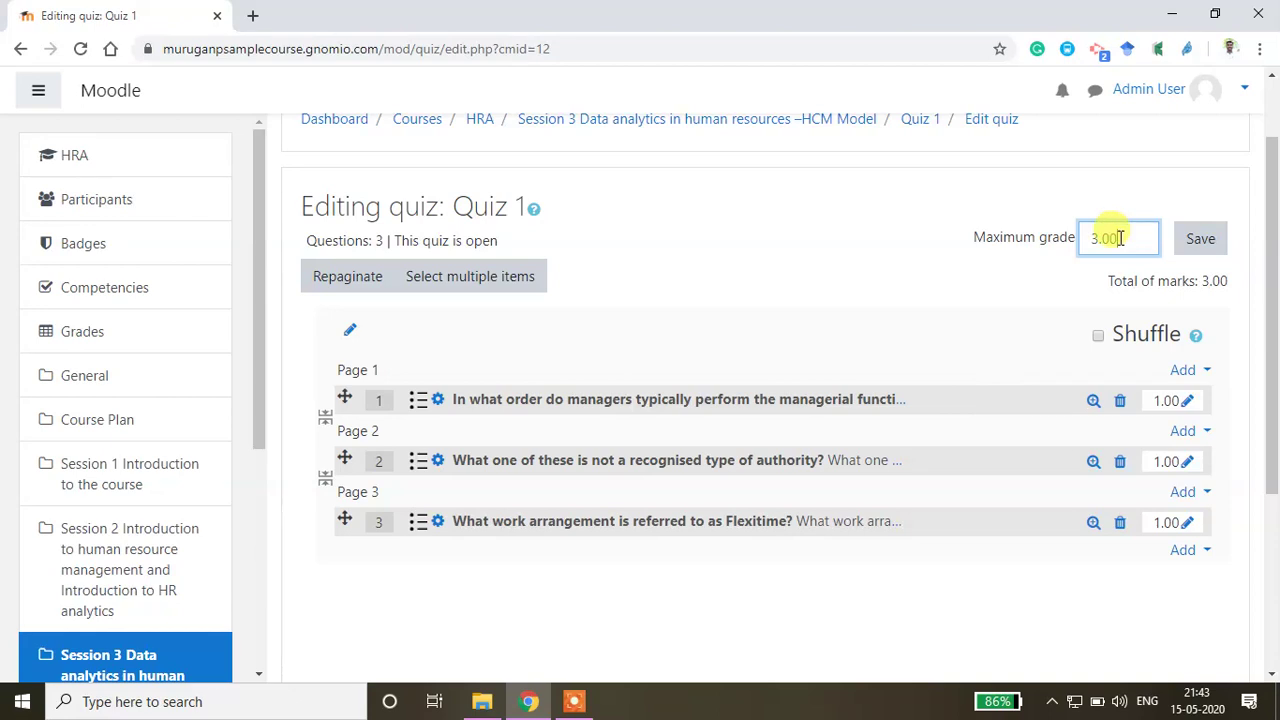
left_click(1204, 241)
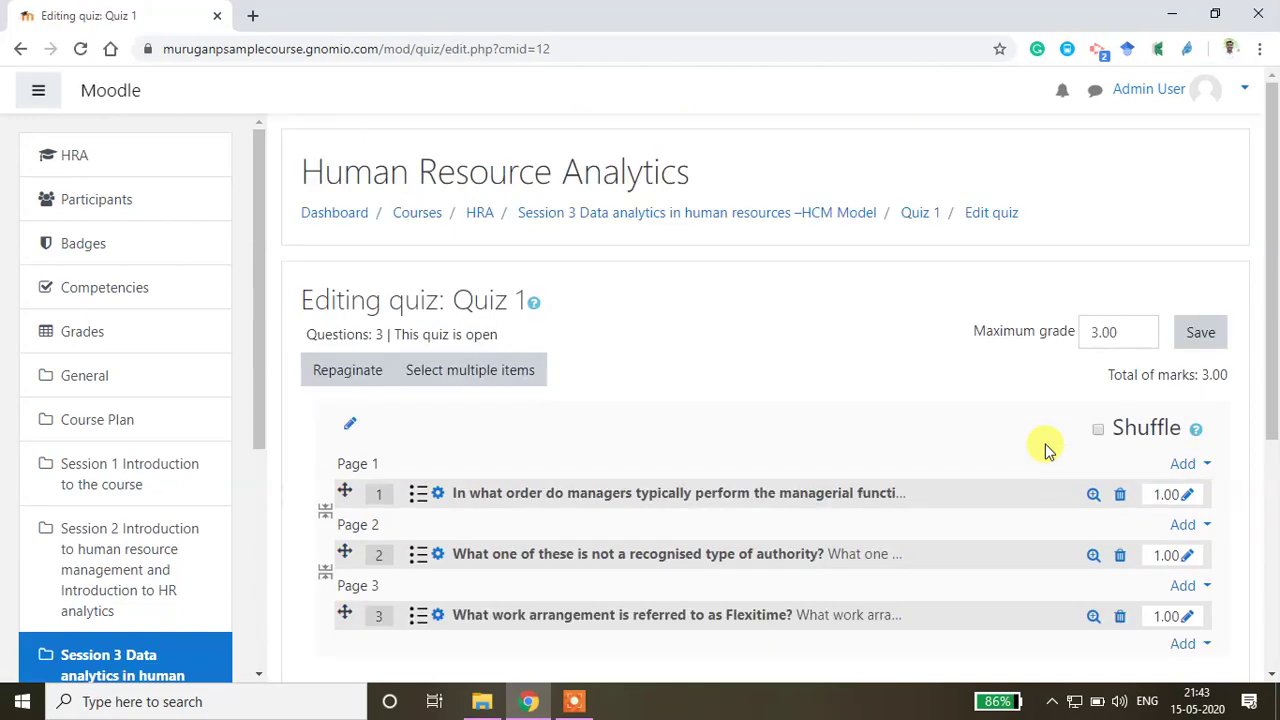
scroll(1045, 450, "down", 3)
scroll(894, 486, "down", 1)
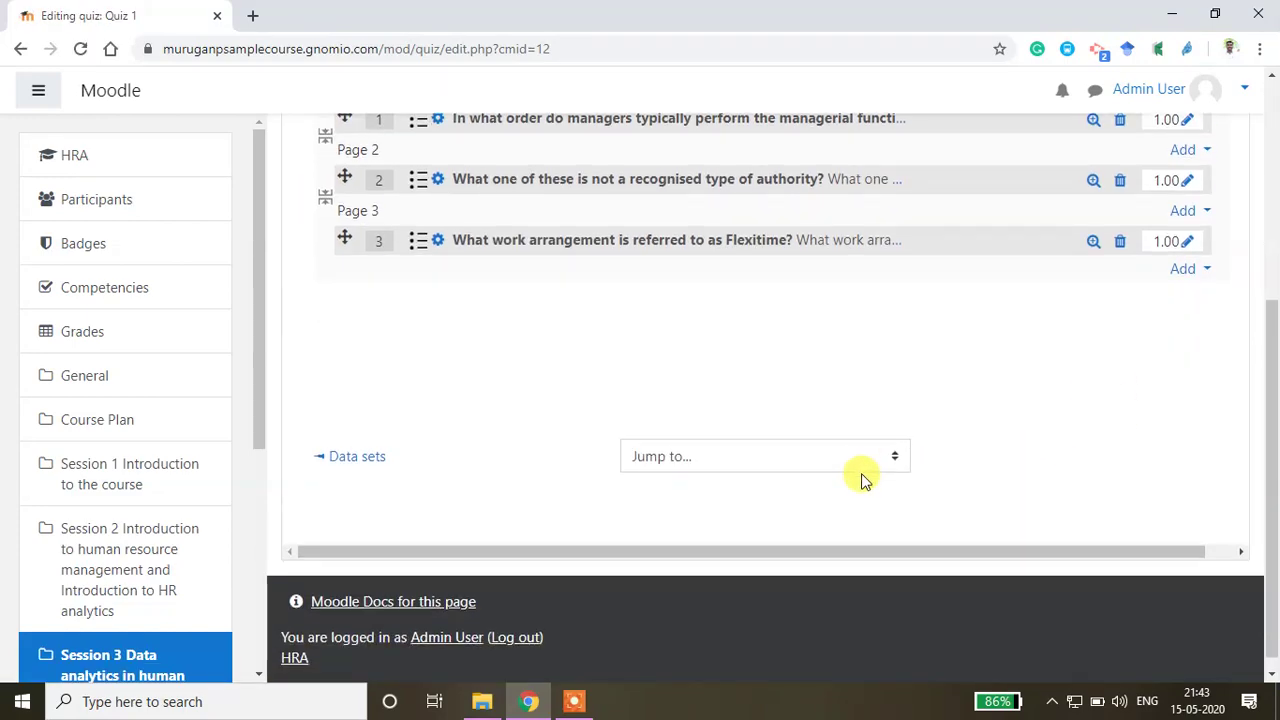
scroll(860, 477, "up", 4)
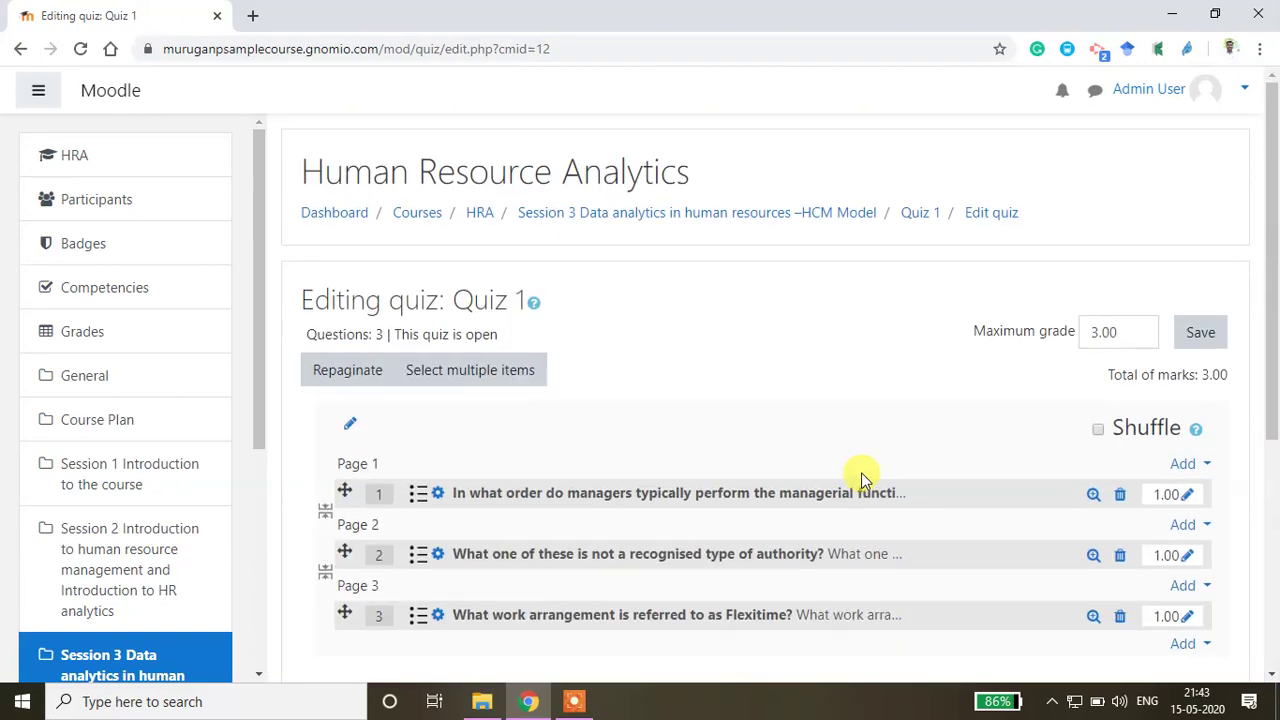
Return to the HRA course page and switch the role to Student
left_click(480, 214)
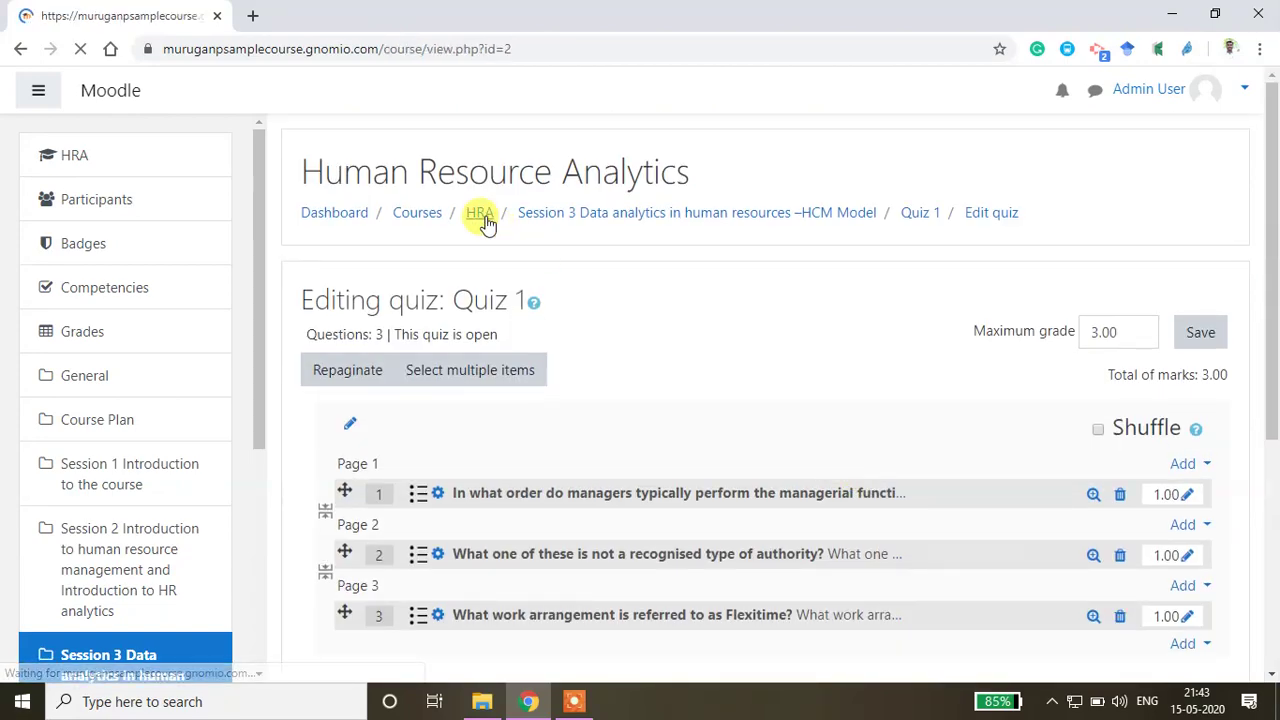
scroll(786, 491, "down", 10)
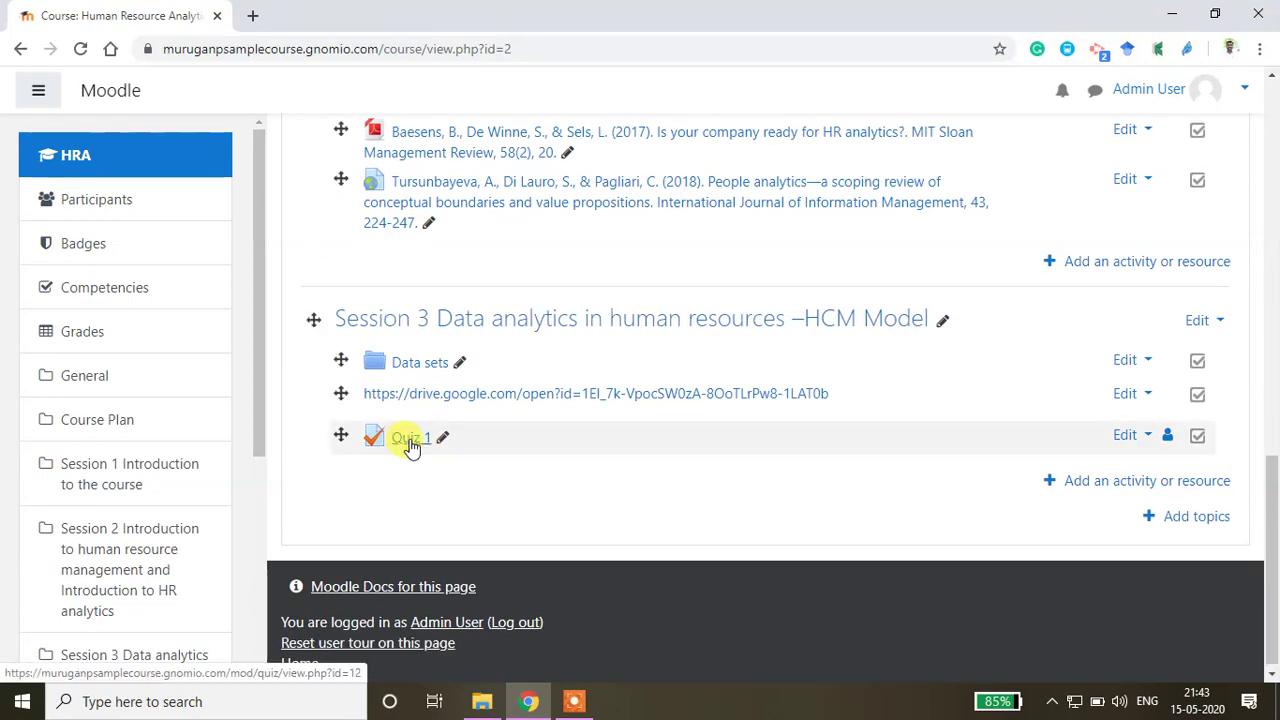
scroll(757, 431, "up", 10)
left_click(1245, 97)
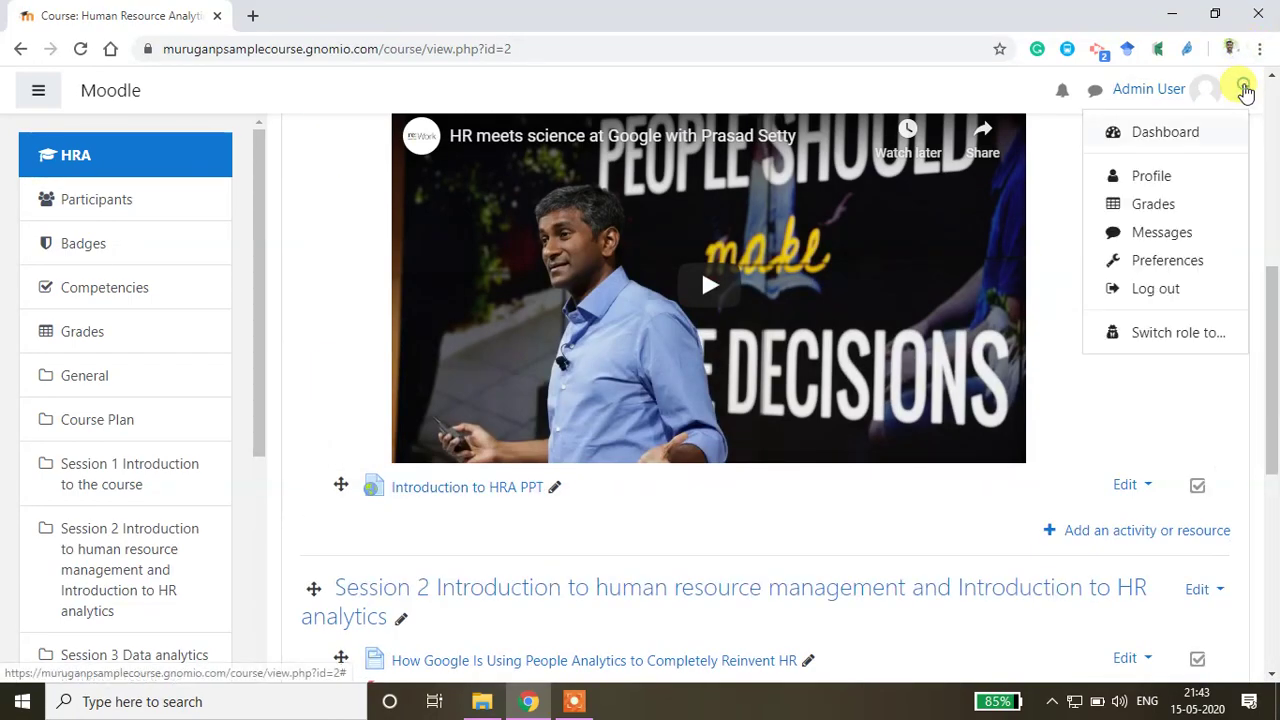
left_click(1166, 333)
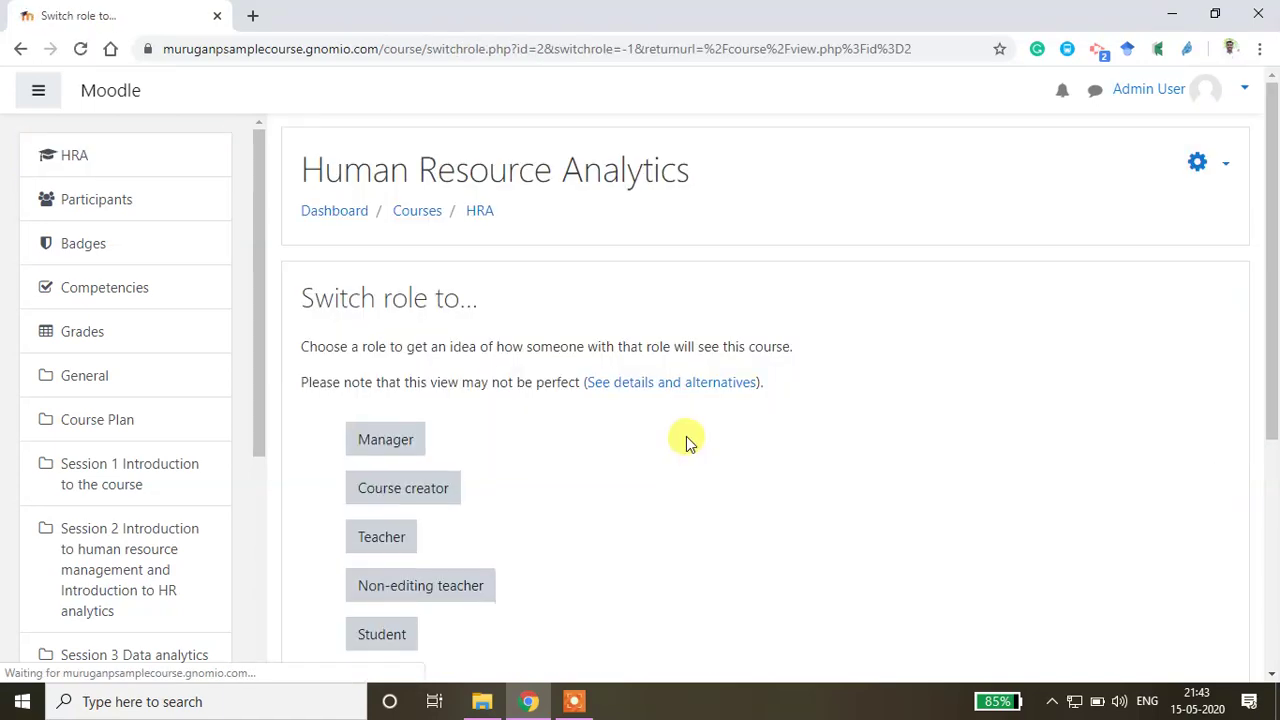
scroll(686, 440, "down", 4)
left_click(382, 268)
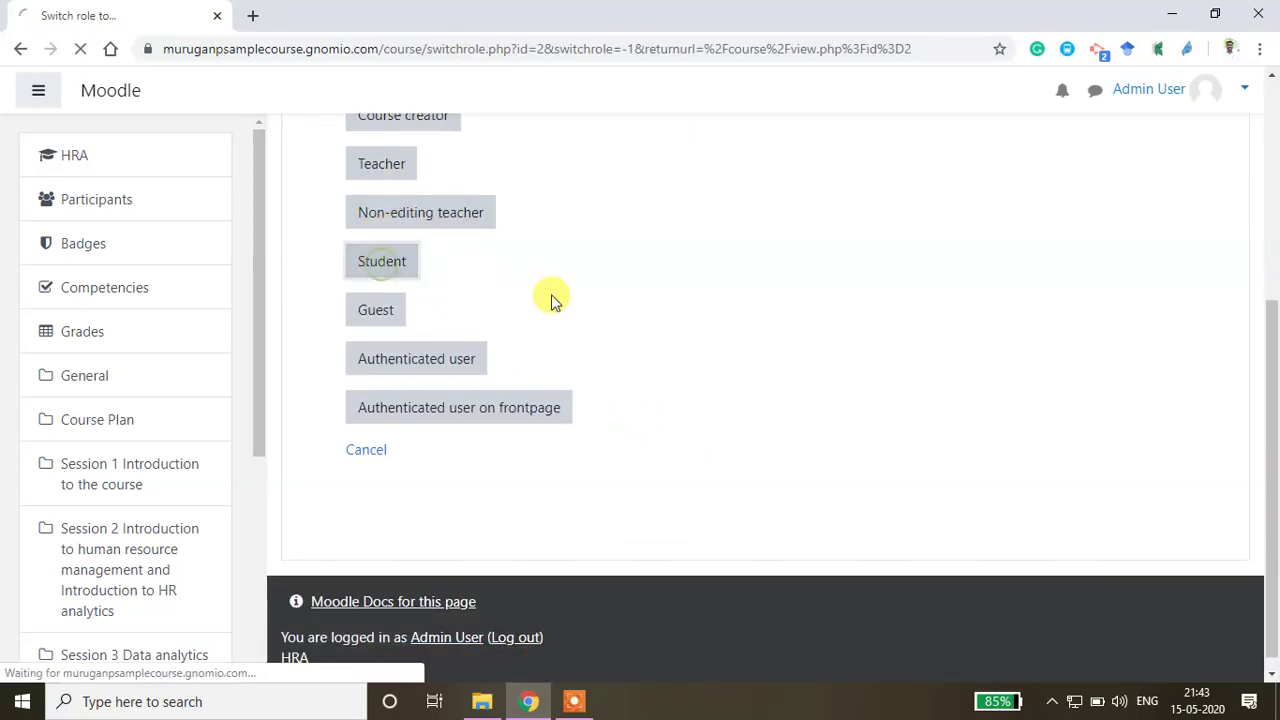
Open Quiz 1 in Session 3 and start an attempt as a student
scroll(548, 313, "down", 12)
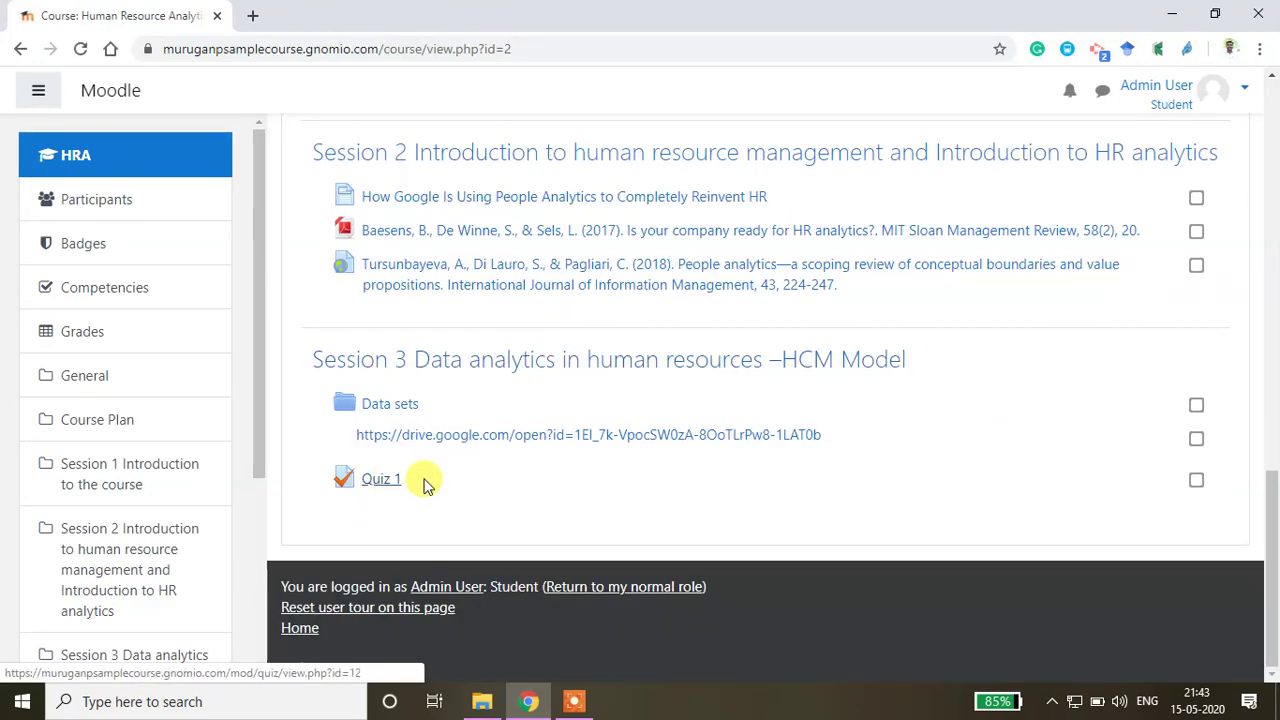
left_click(390, 483)
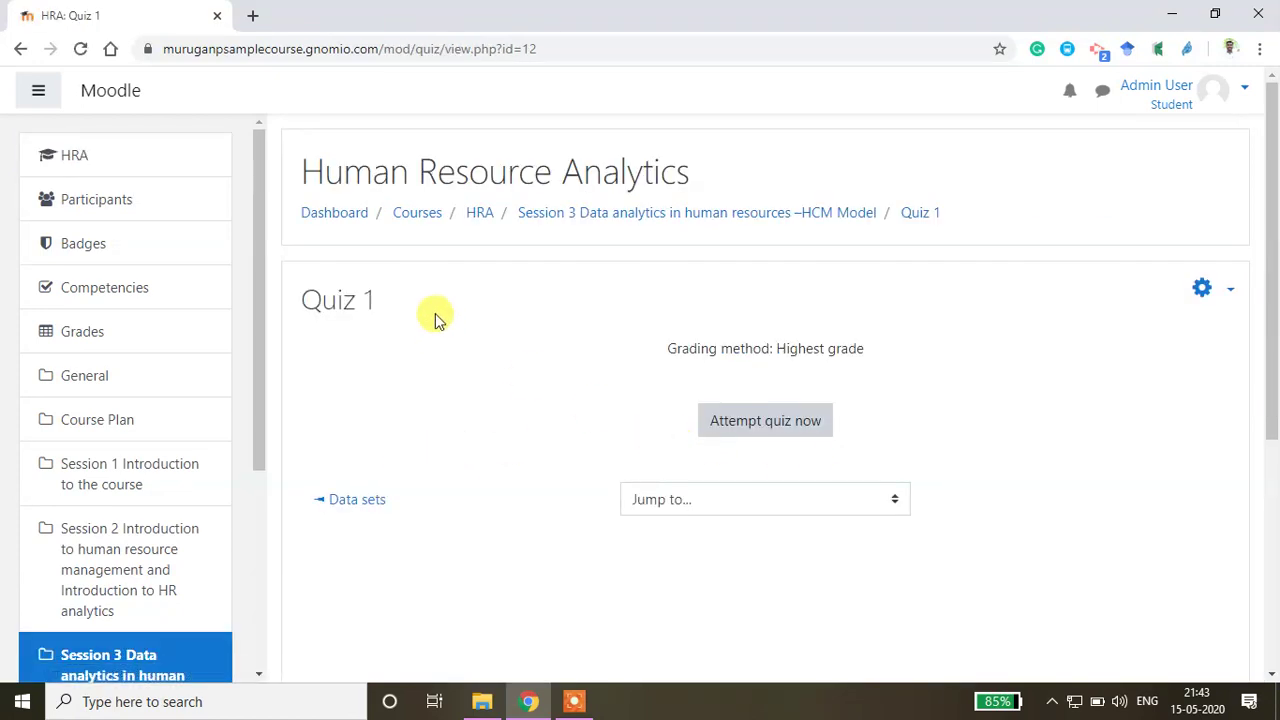
left_click(770, 435)
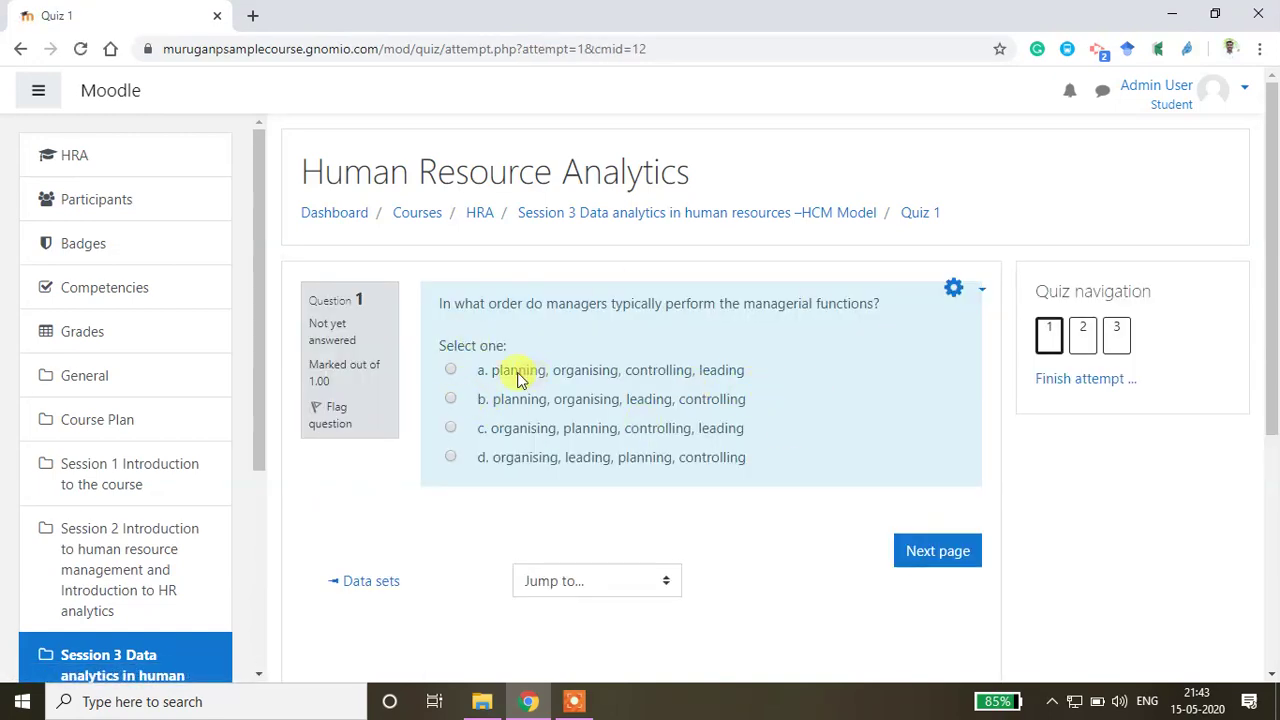
Answer all three quiz questions with option a and finish the attempt to reach its summary
left_click(962, 553)
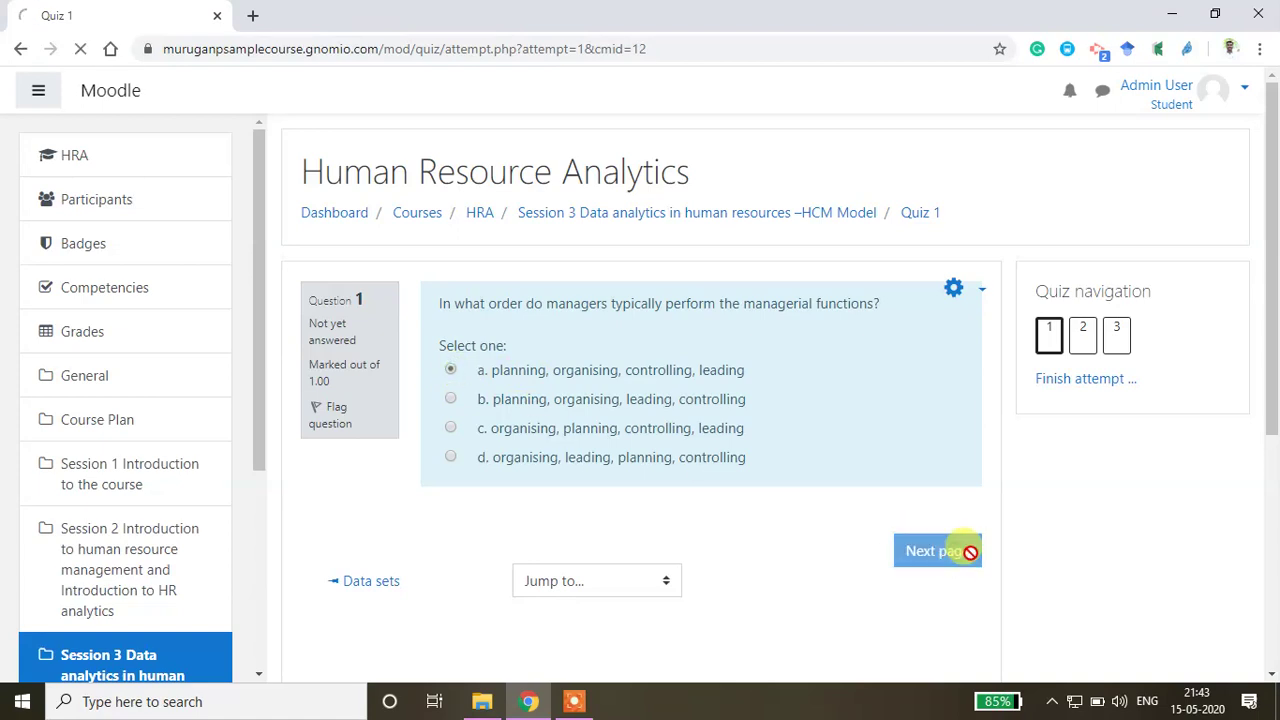
left_click(449, 372)
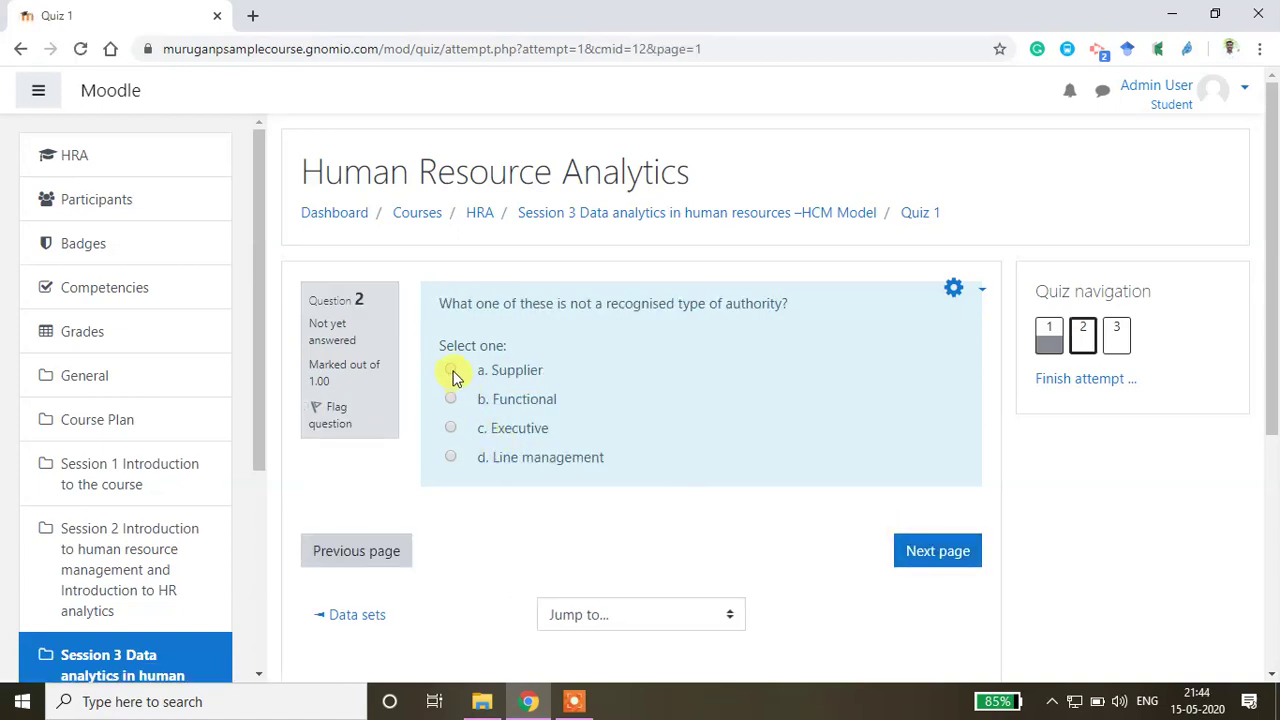
left_click(926, 554)
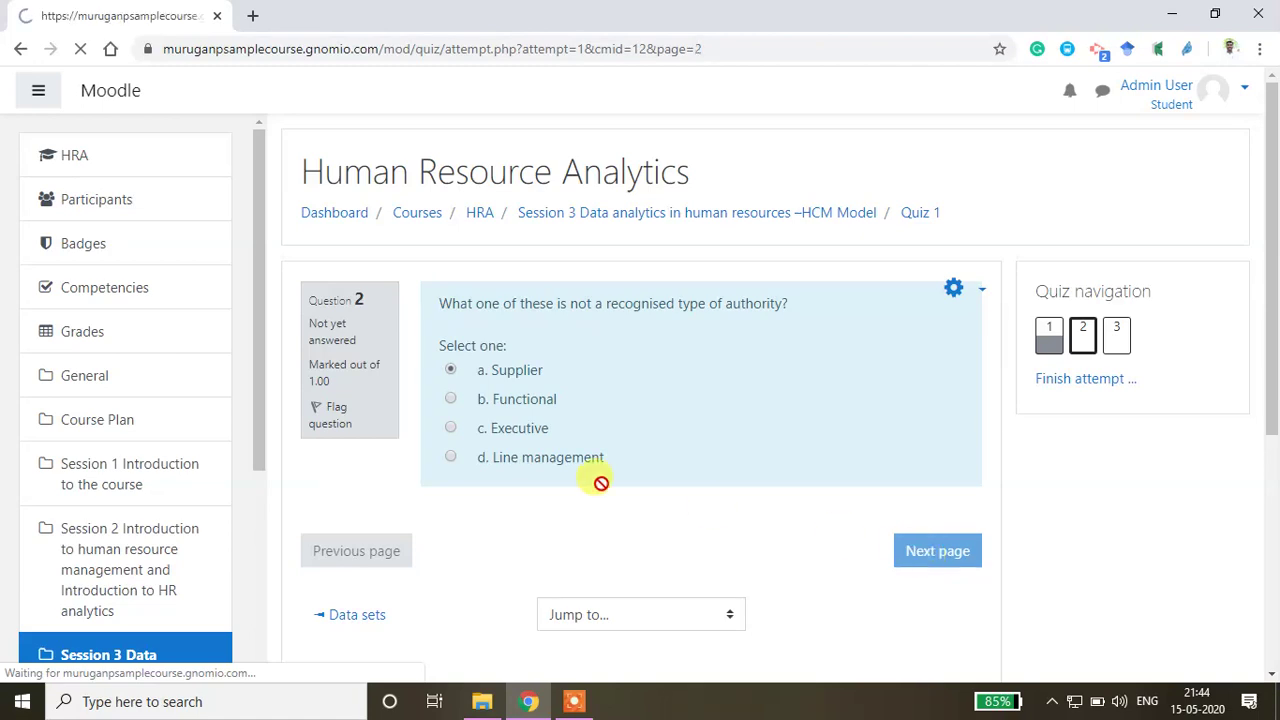
left_click(452, 372)
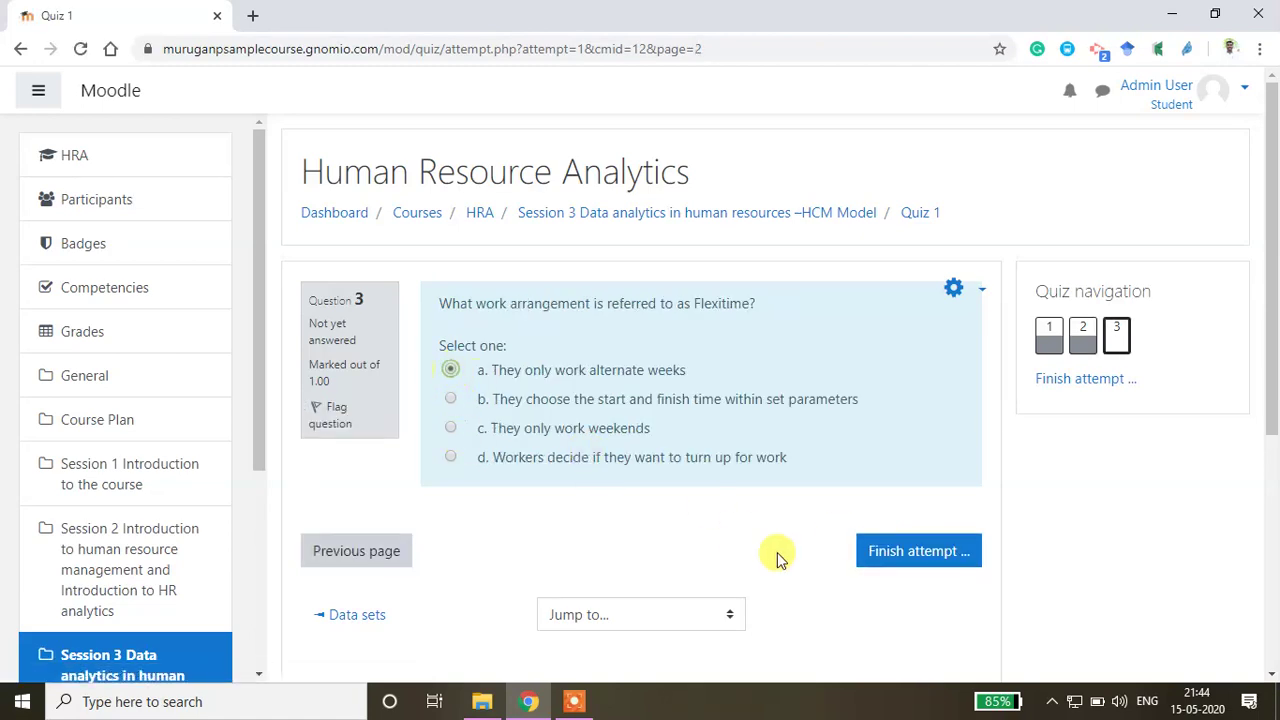
left_click(899, 565)
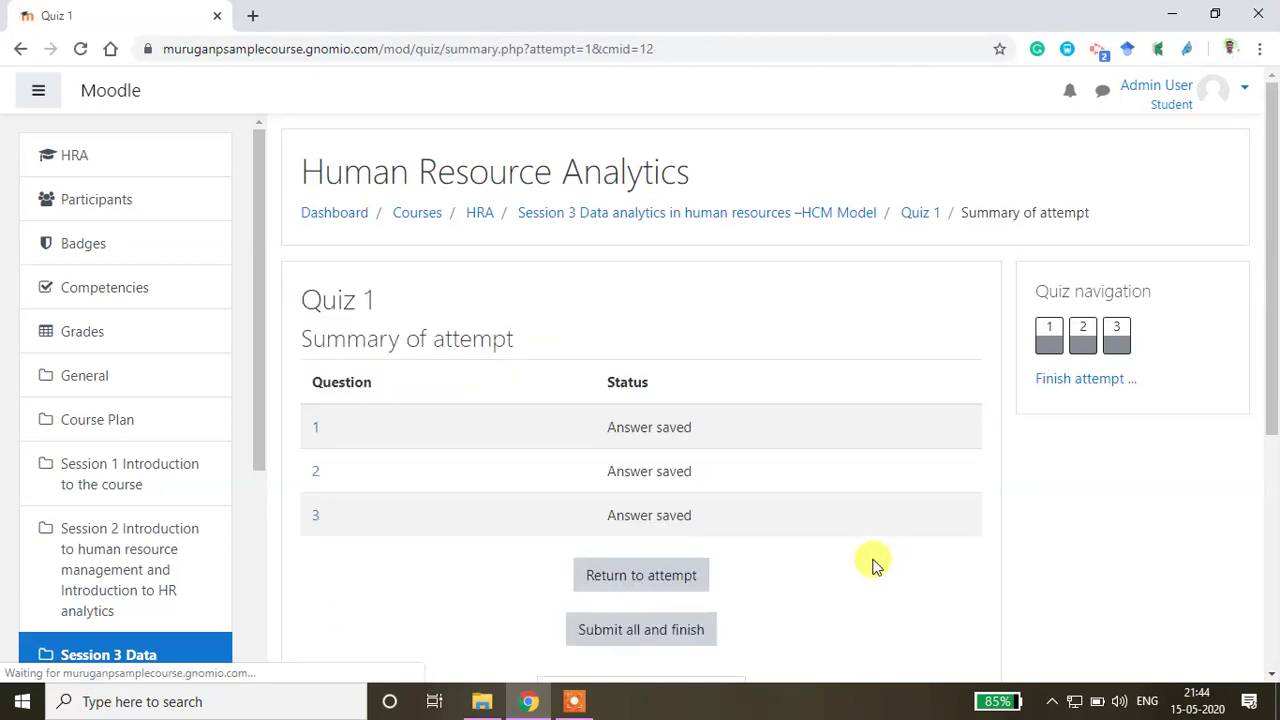
Submit all answers, confirm the submission and review the grade and the marking of each question
scroll(809, 515, "down", 3)
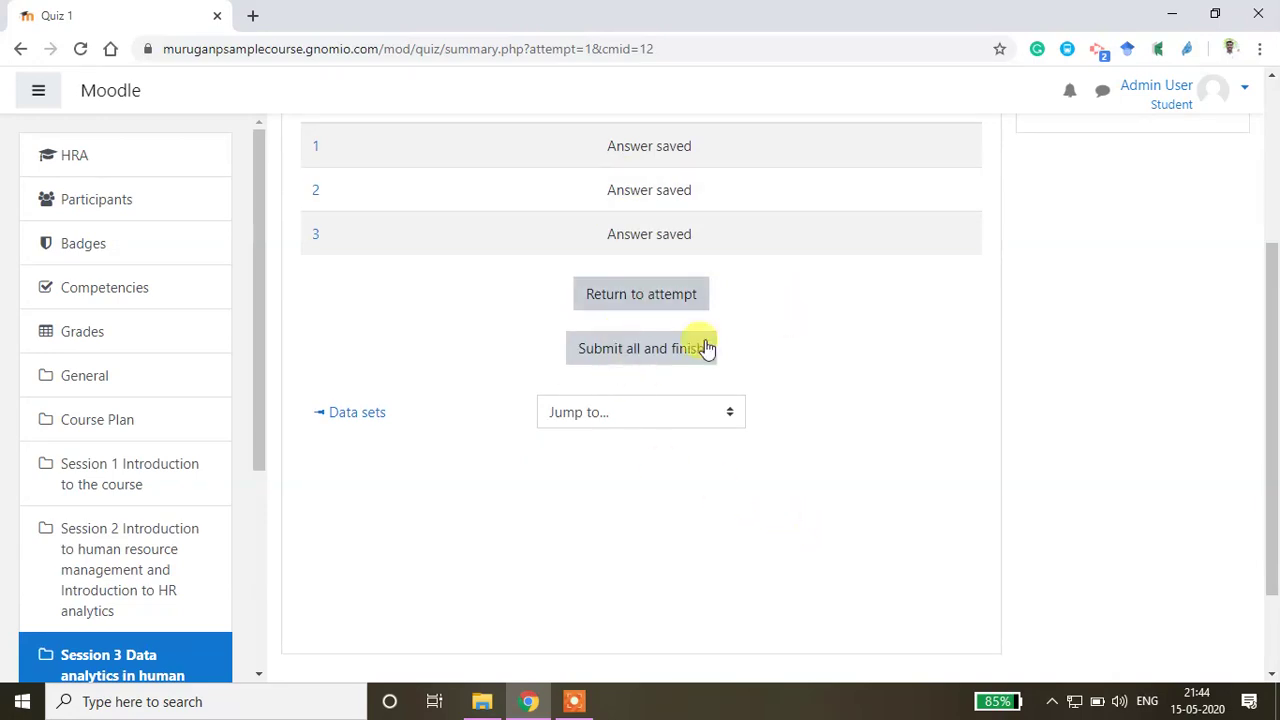
scroll(651, 297, "up", 2)
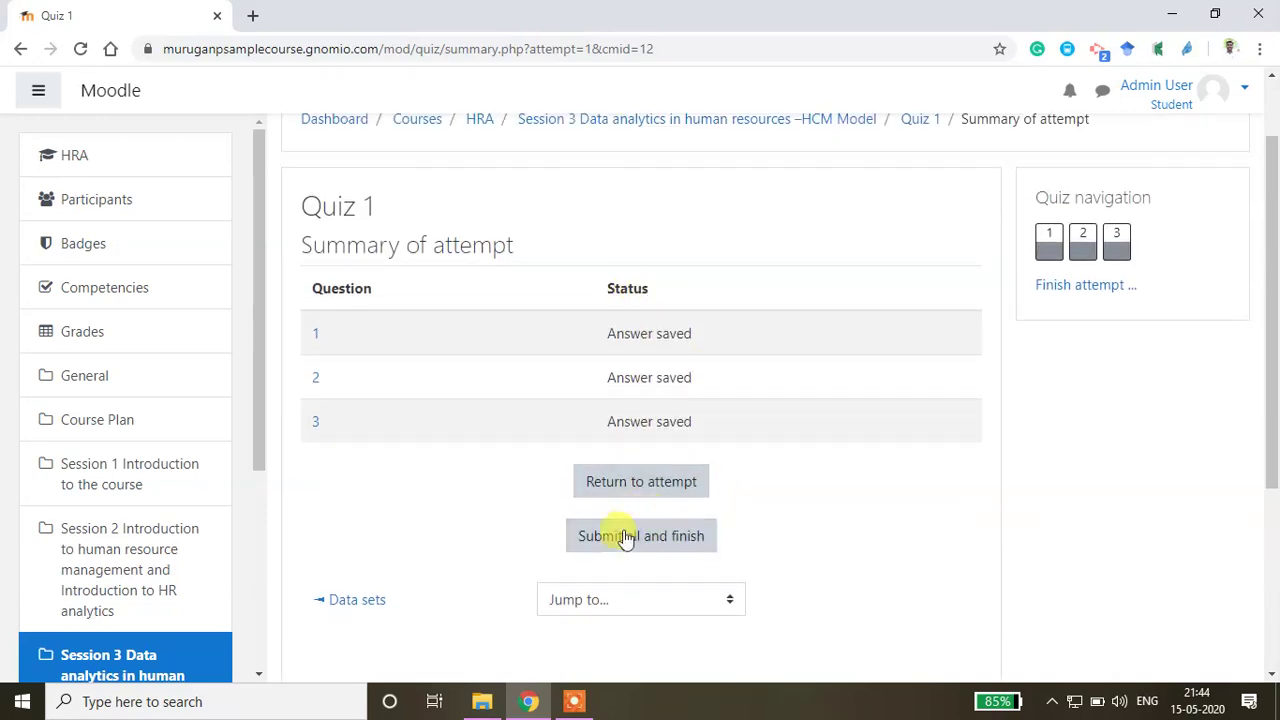
left_click(630, 540)
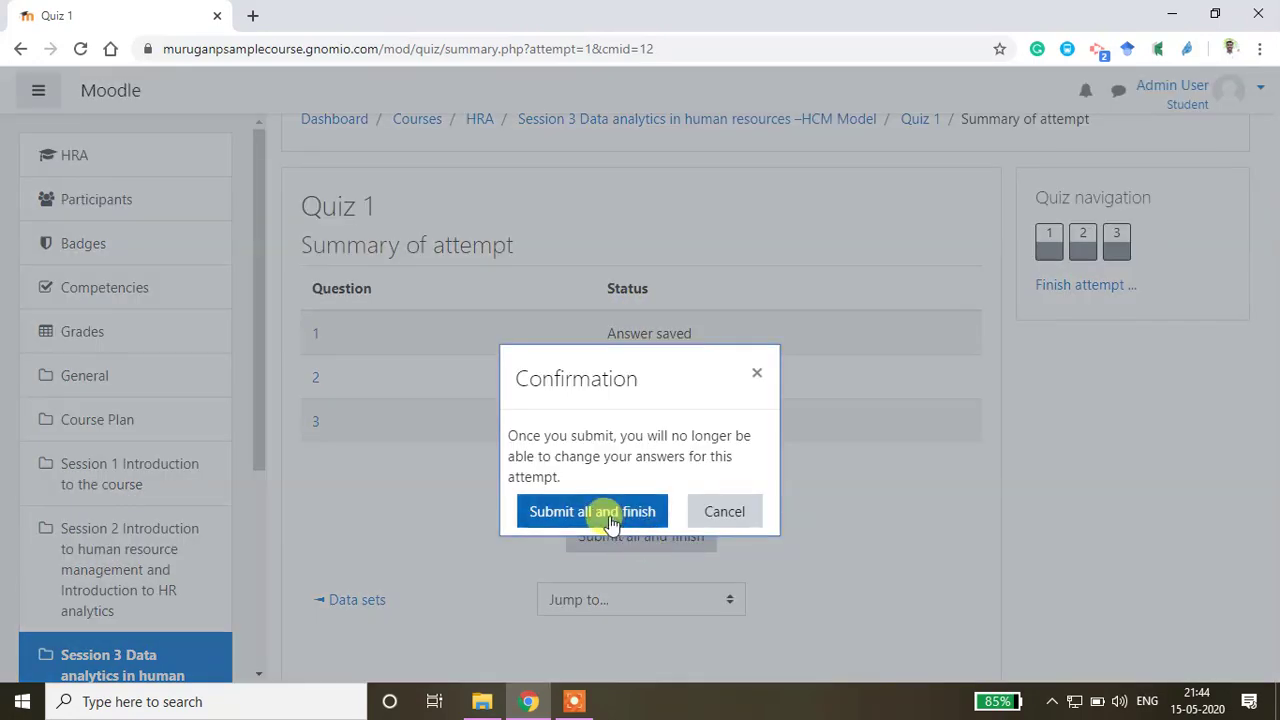
left_click(606, 516)
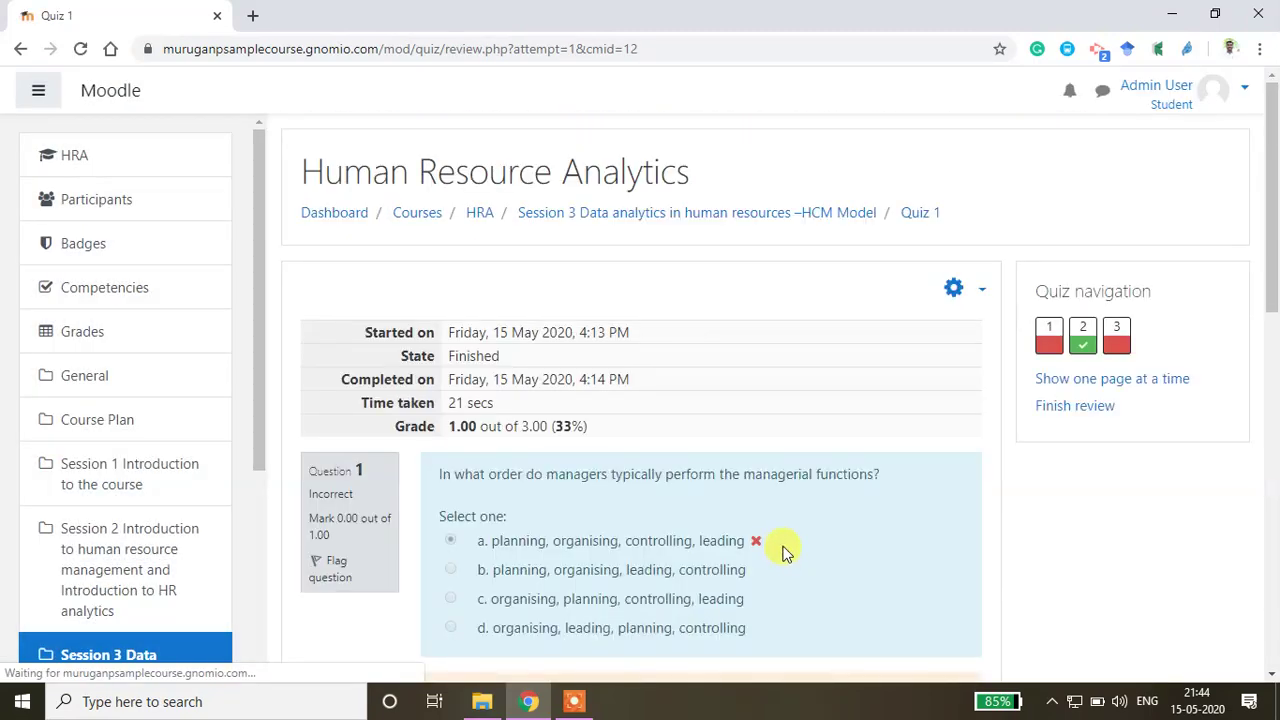
scroll(593, 537, "down", 5)
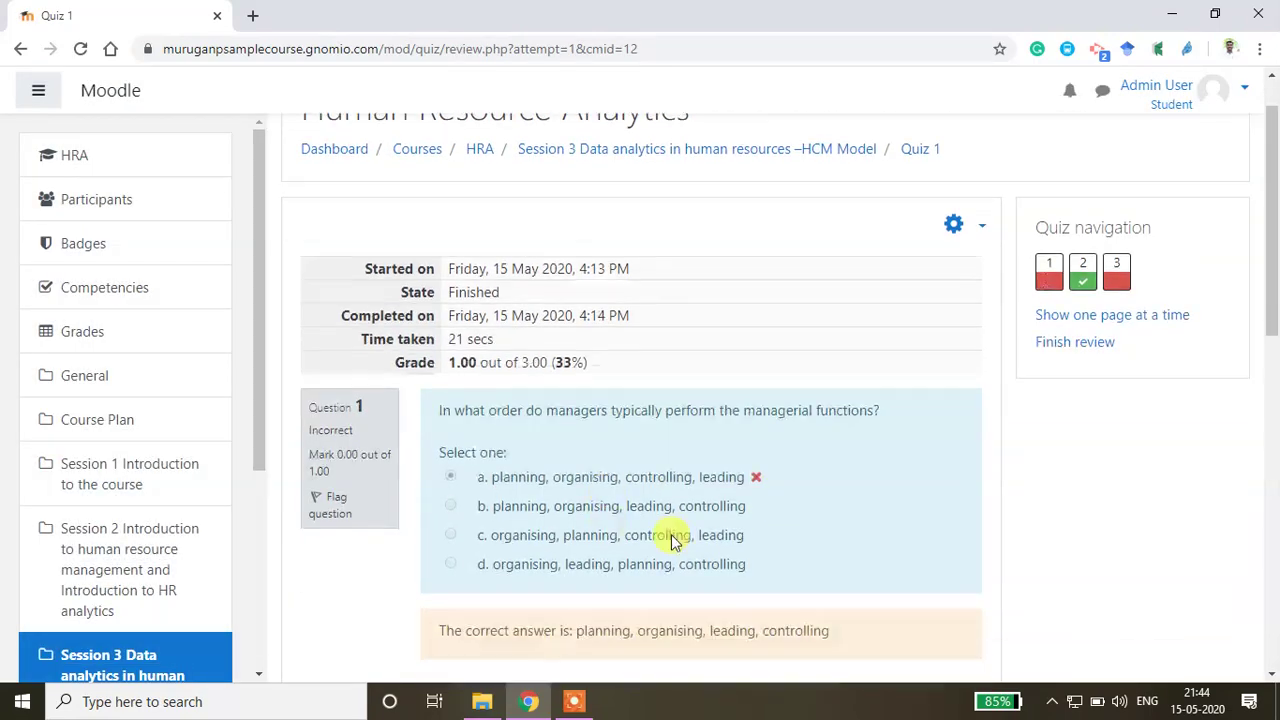
scroll(680, 540, "down", 4)
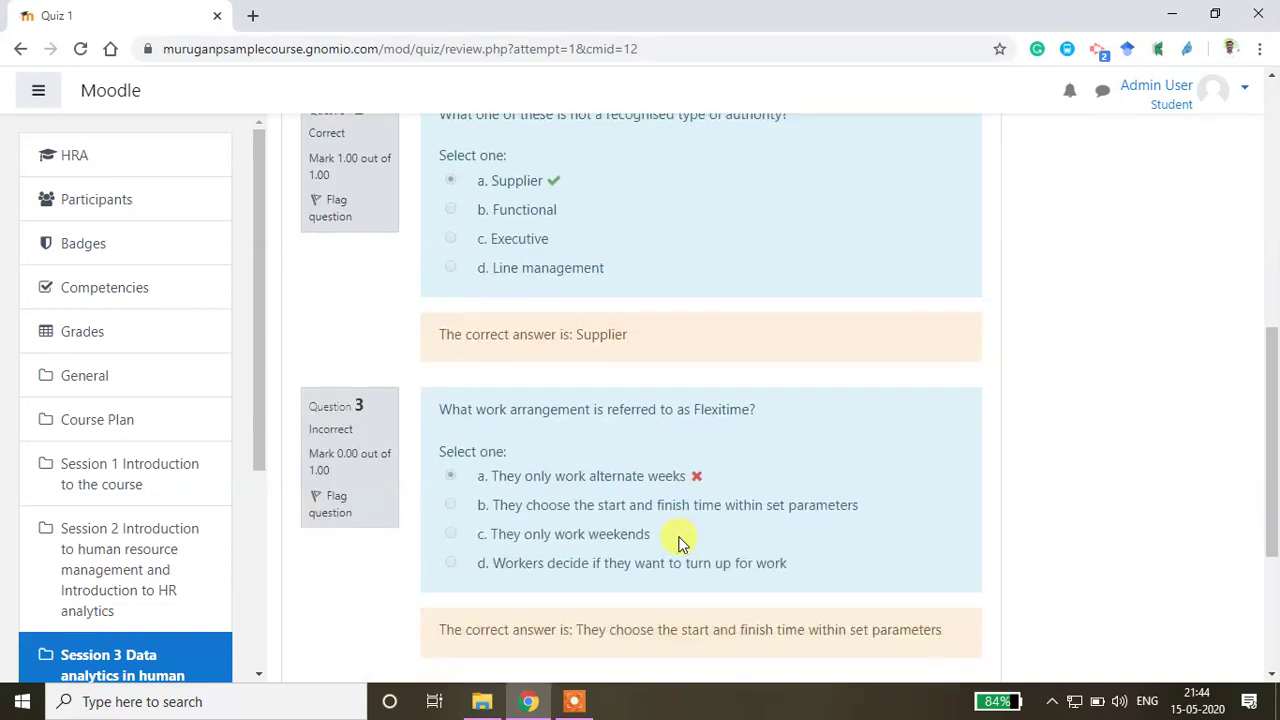
scroll(680, 540, "up", 4)
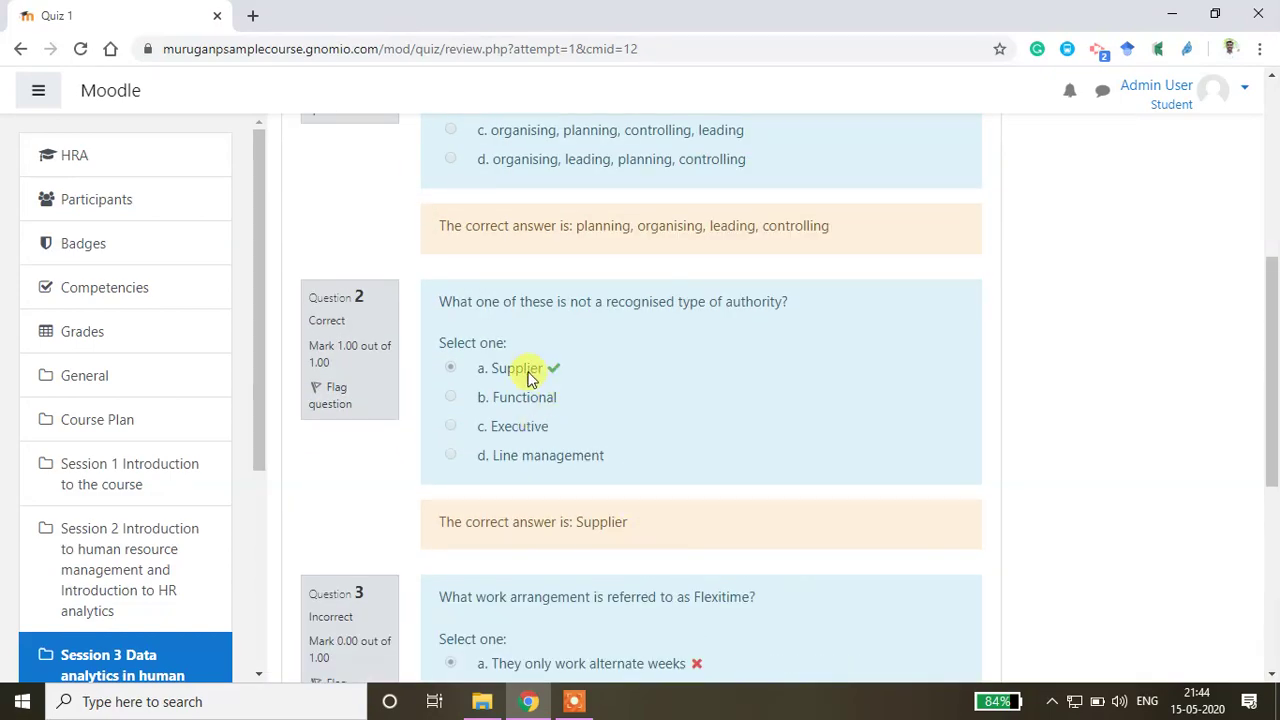
scroll(528, 378, "up", 5)
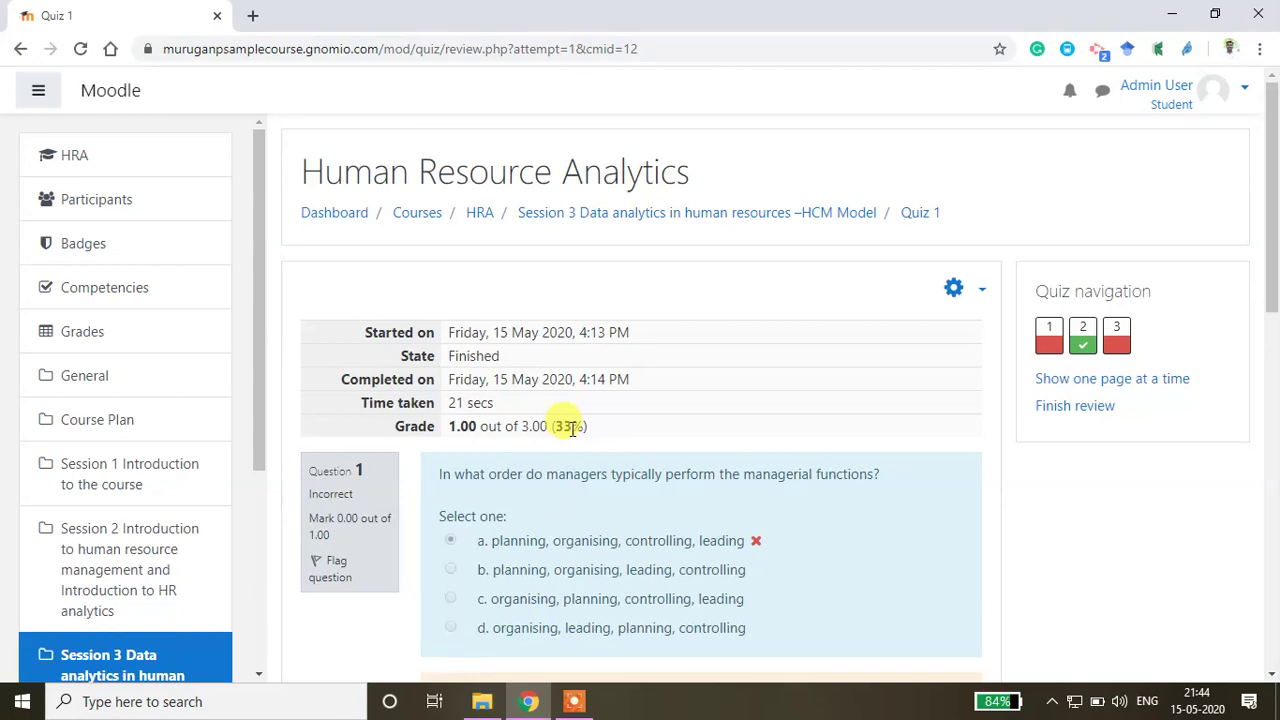
Finish reviewing the attempt, return to the normal role and switch the role to Teacher
scroll(575, 445, "down", 9)
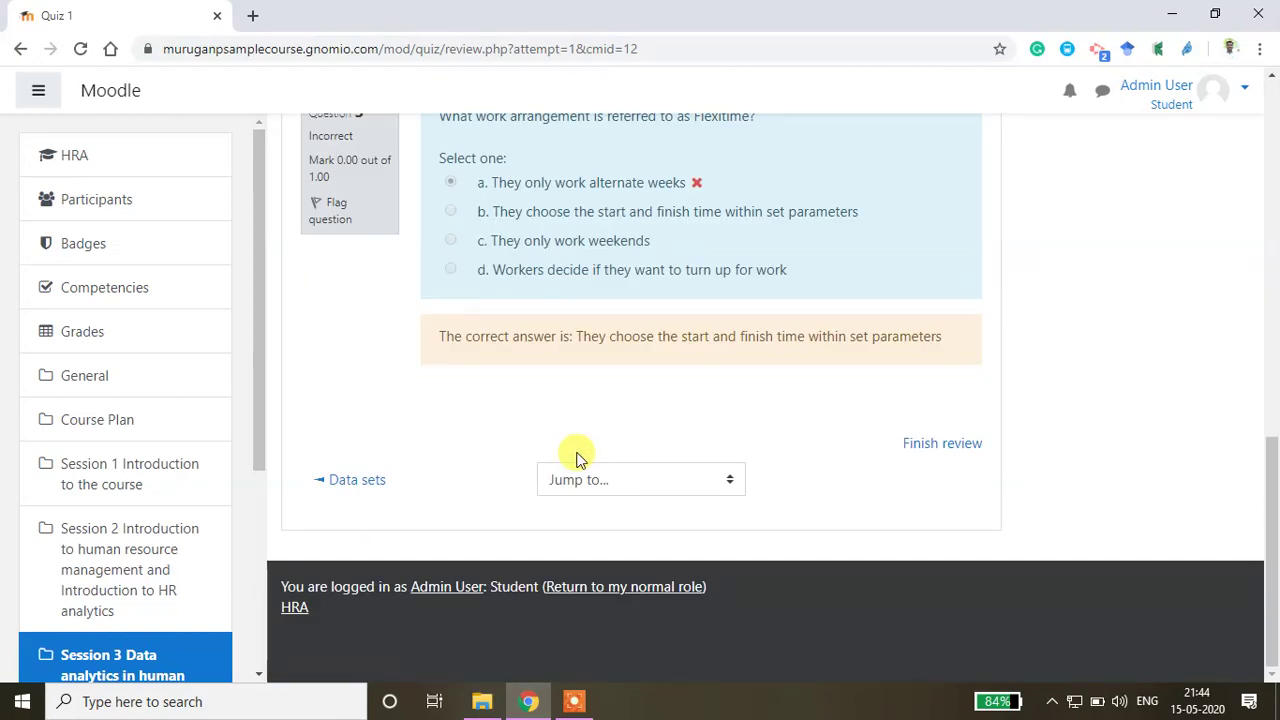
scroll(577, 455, "up", 10)
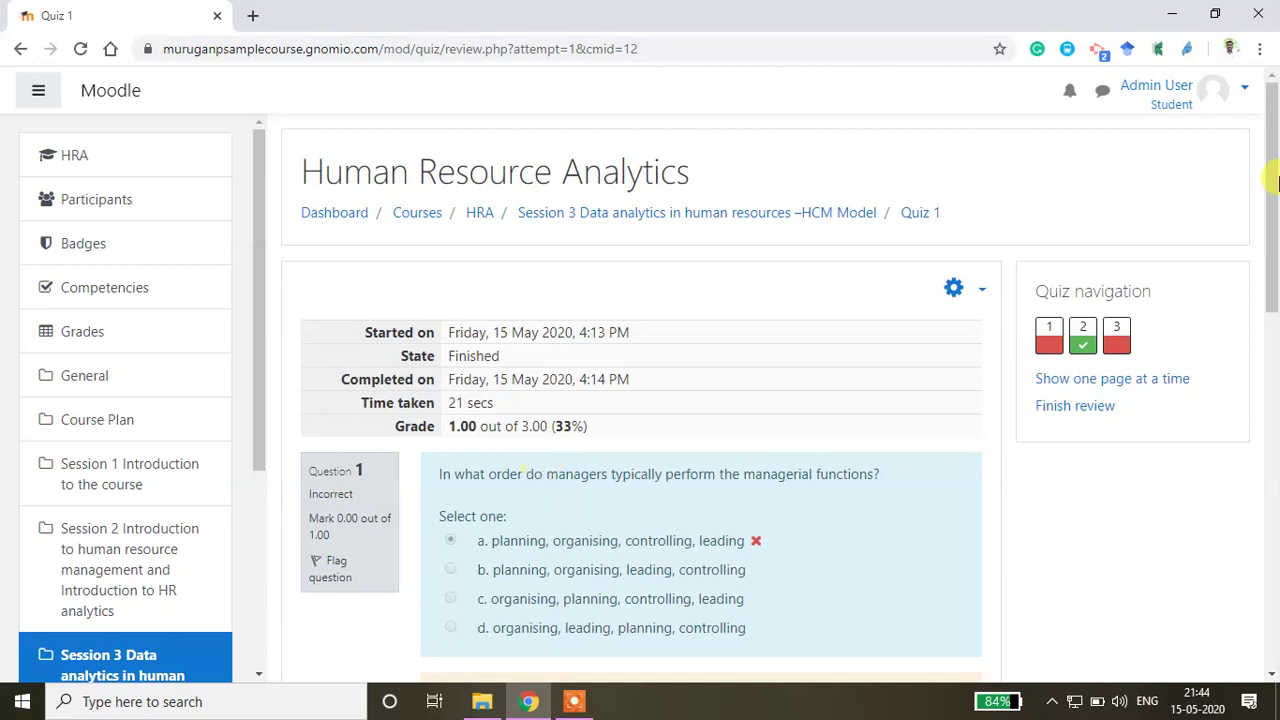
left_click(1236, 90)
left_click(1110, 331)
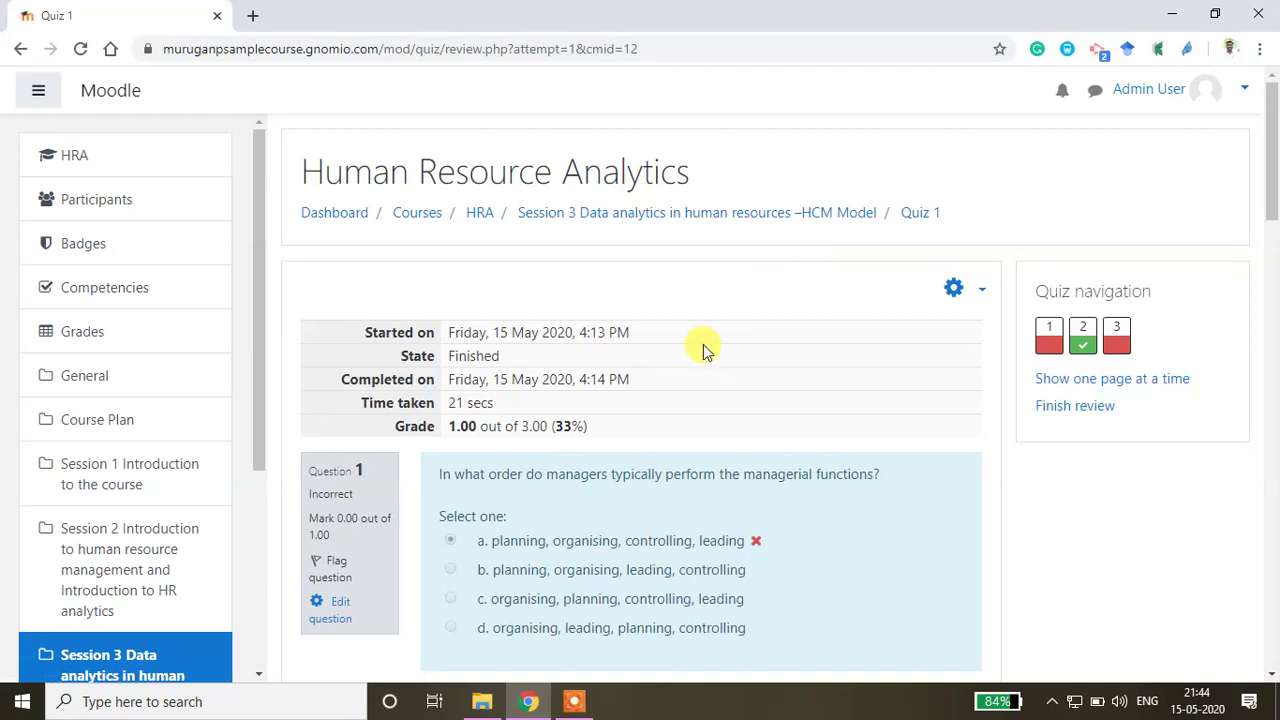
left_click(1243, 89)
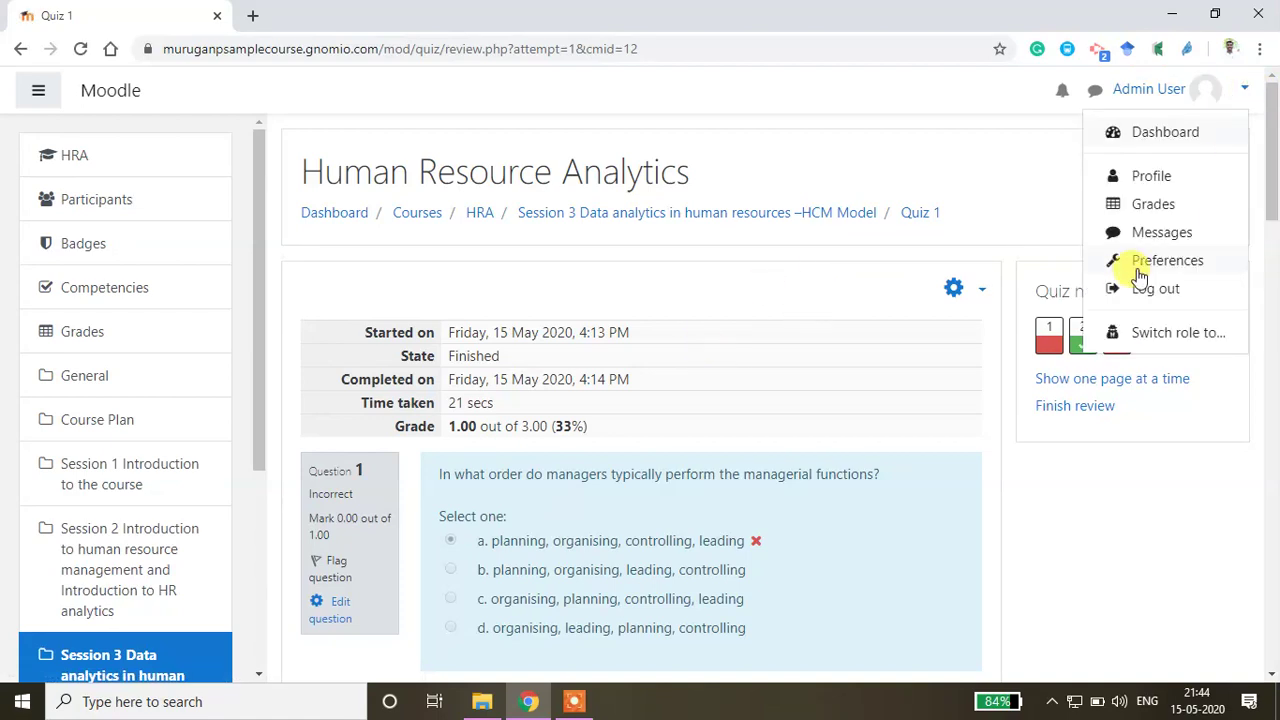
left_click(1152, 332)
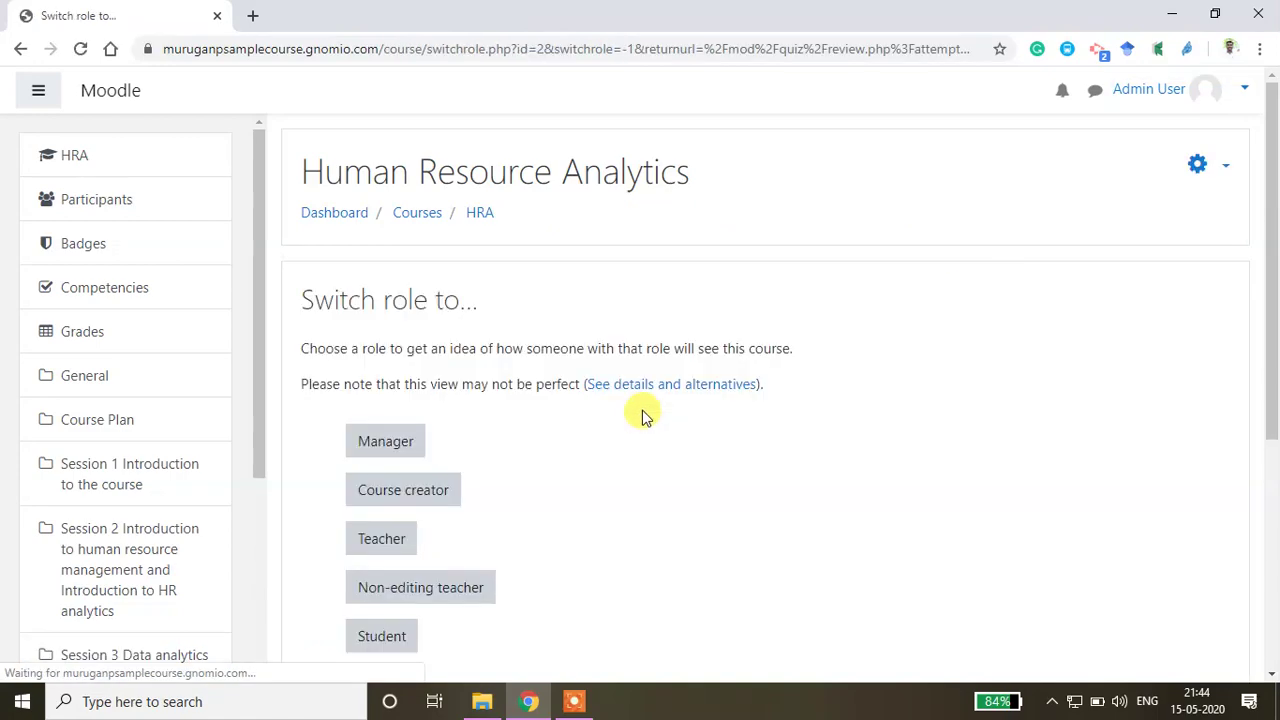
scroll(643, 417, "down", 4)
scroll(606, 414, "up", 2)
left_click(400, 355)
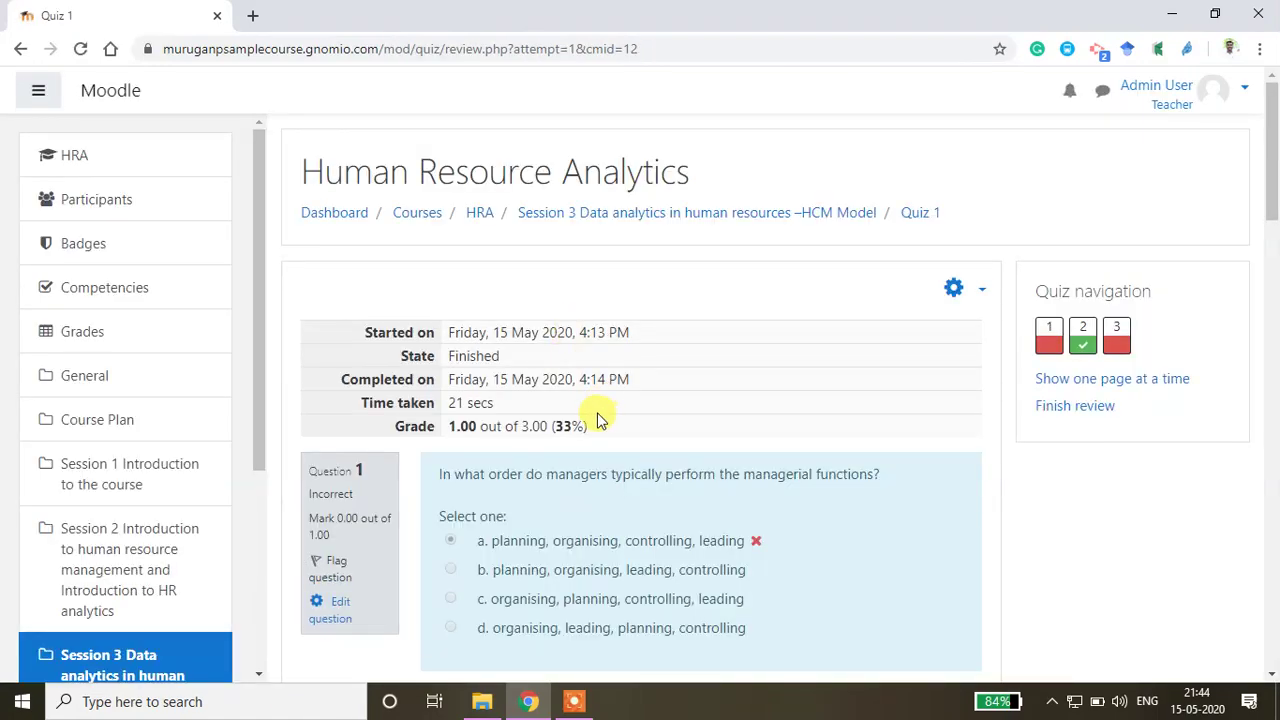
Go back to the HRA course page and turn its editing on
left_click(70, 160)
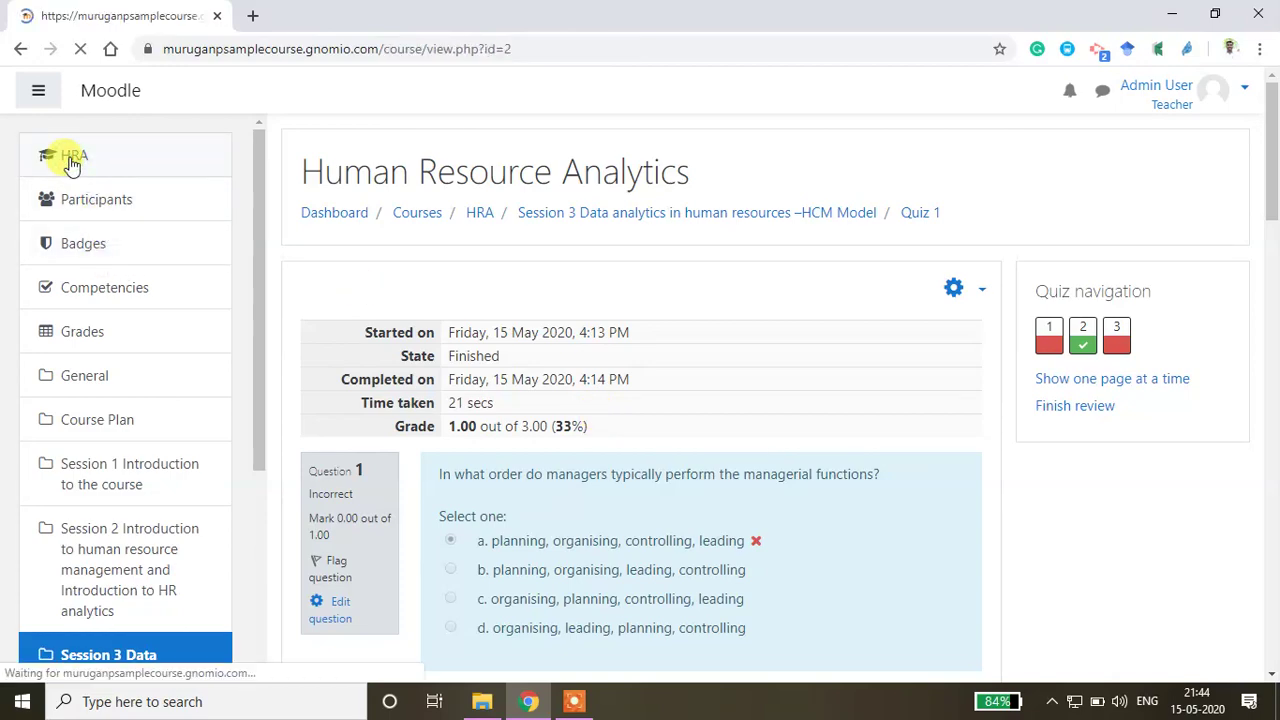
scroll(600, 412, "down", 6)
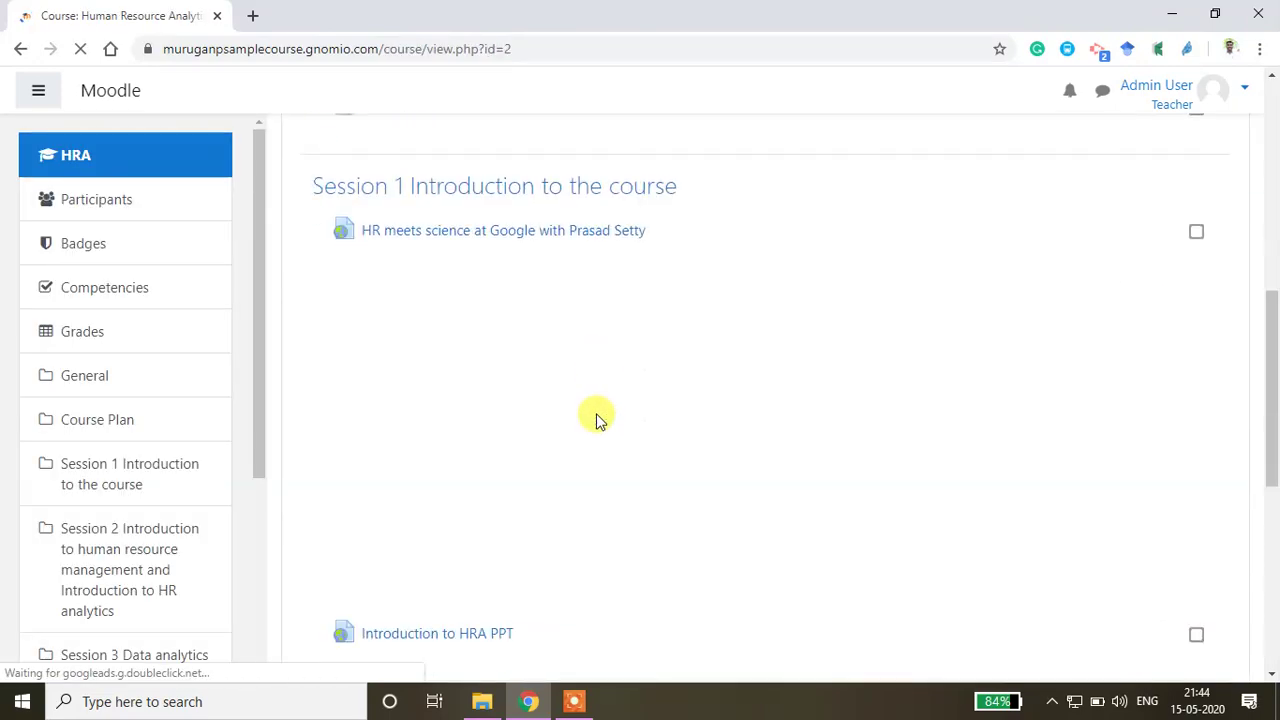
scroll(1056, 435, "up", 6)
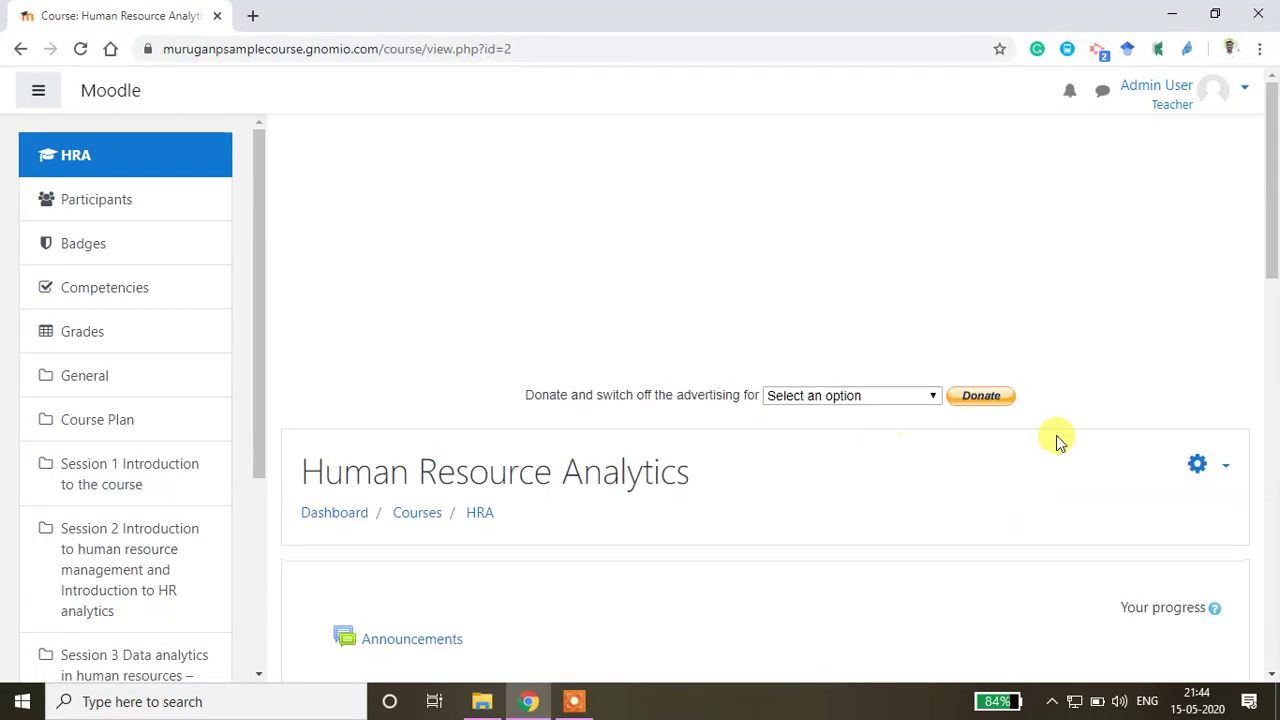
left_click(1230, 470)
left_click(1112, 530)
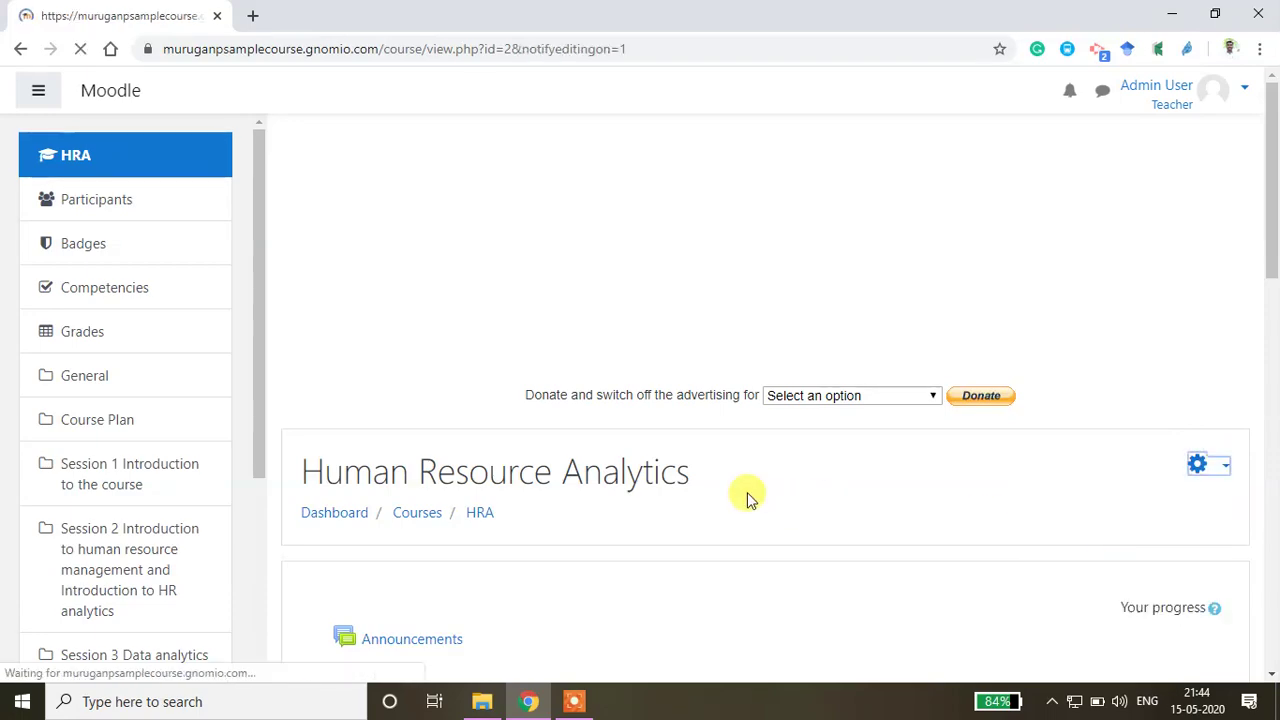
Start adding a new Quiz activity to Session 3 Data analytics in human resources
scroll(750, 480, "down", 15)
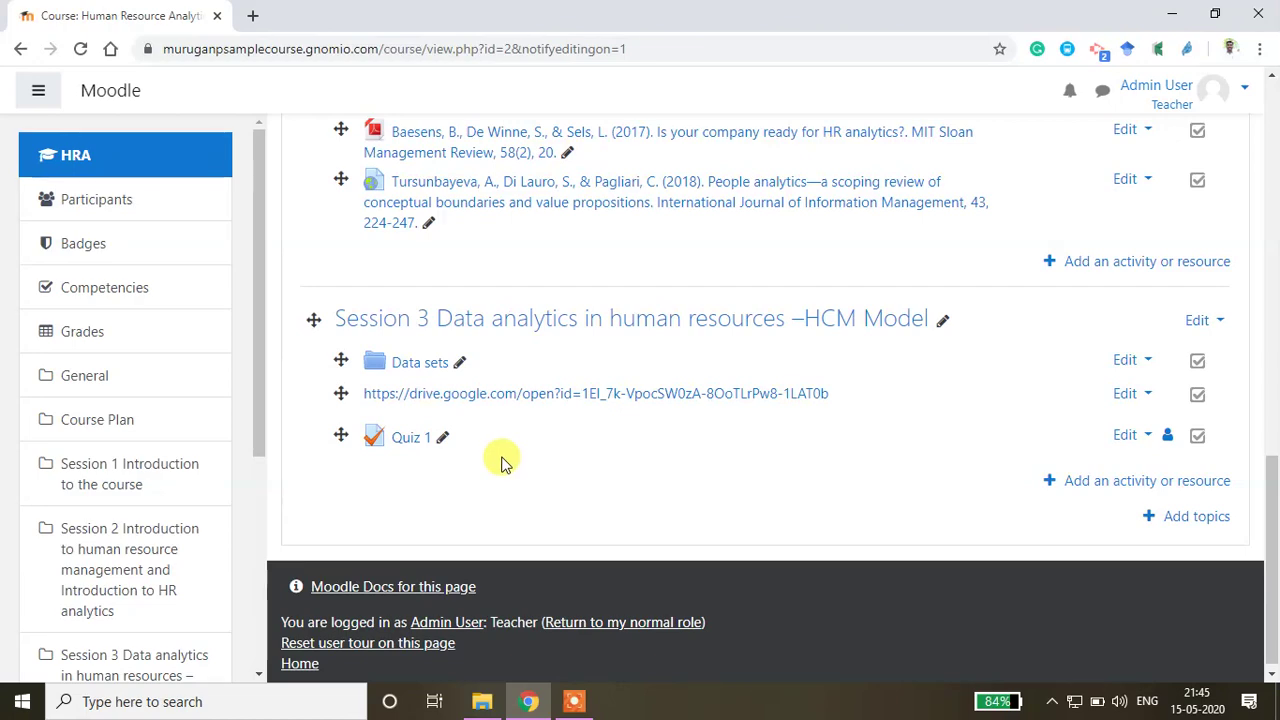
left_click(1116, 484)
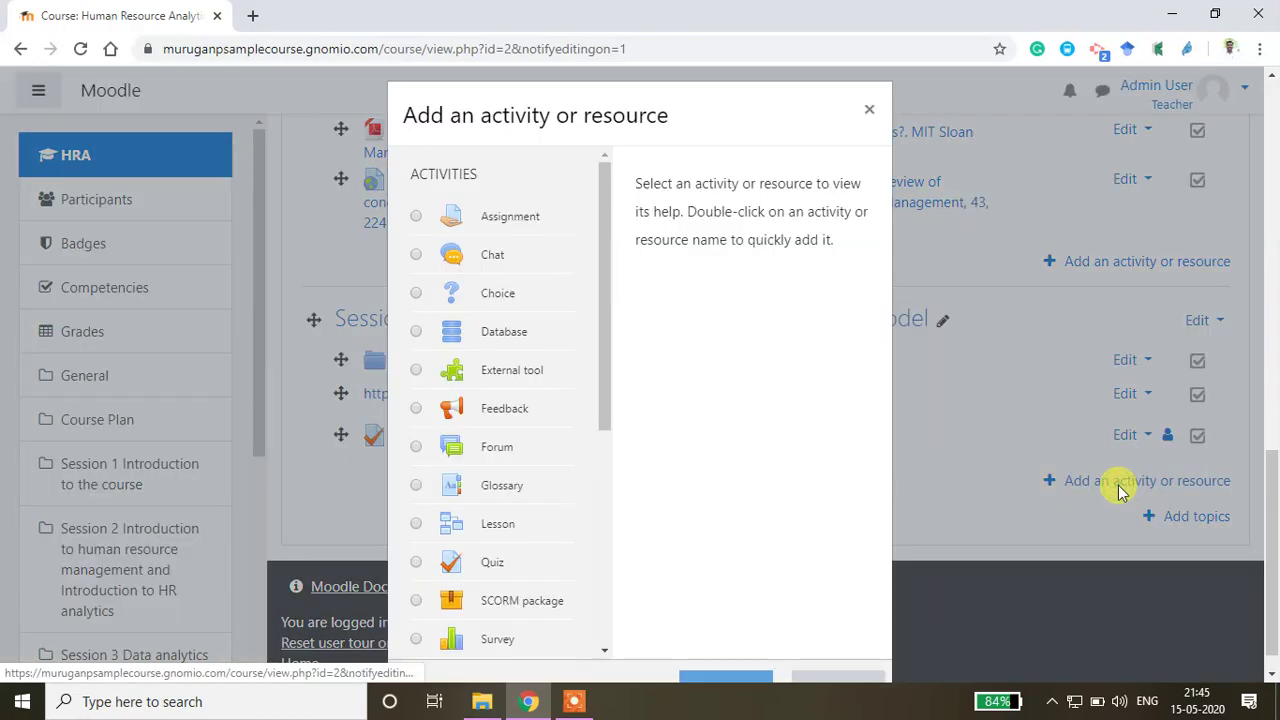
left_click_drag(609, 349, 555, 427)
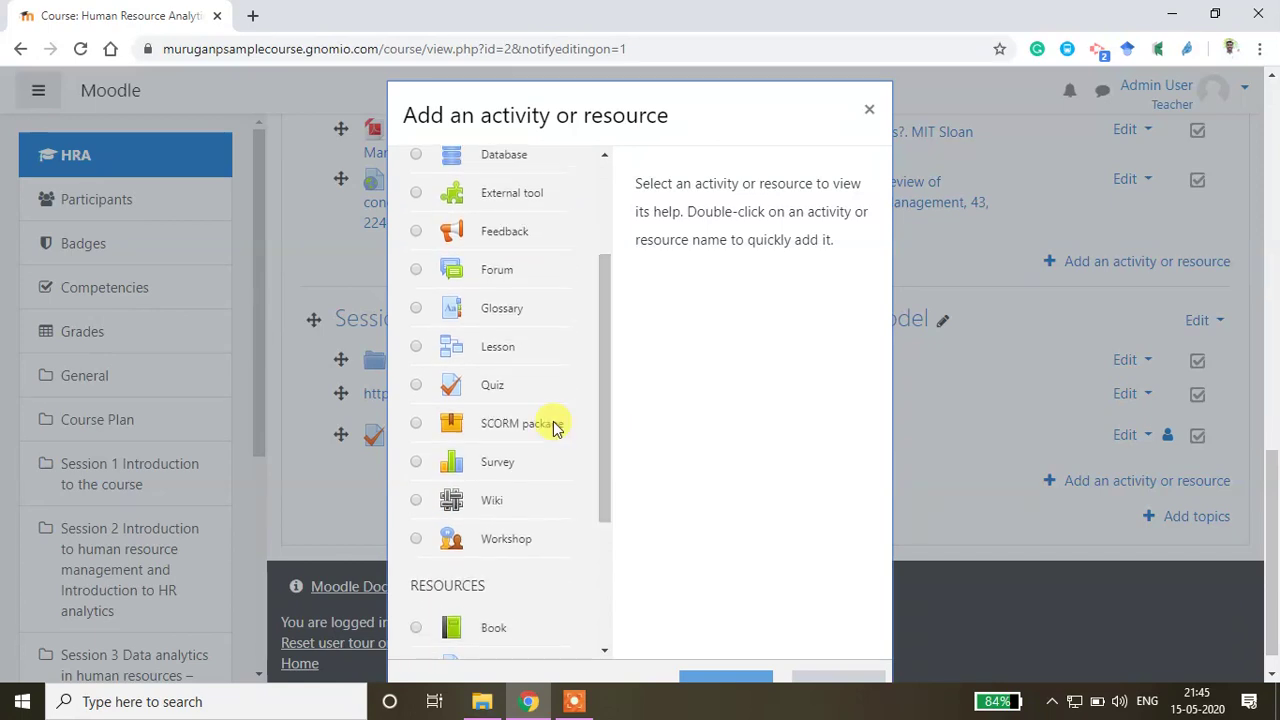
left_click(416, 385)
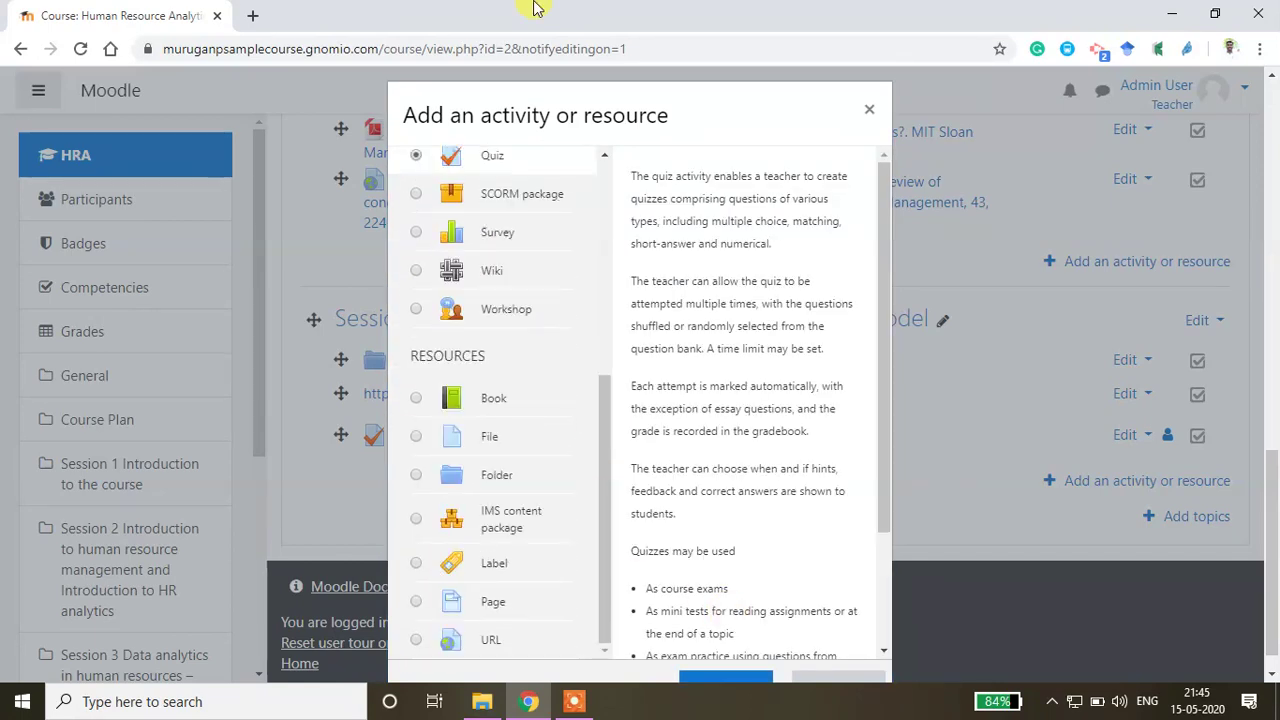
left_click(740, 638)
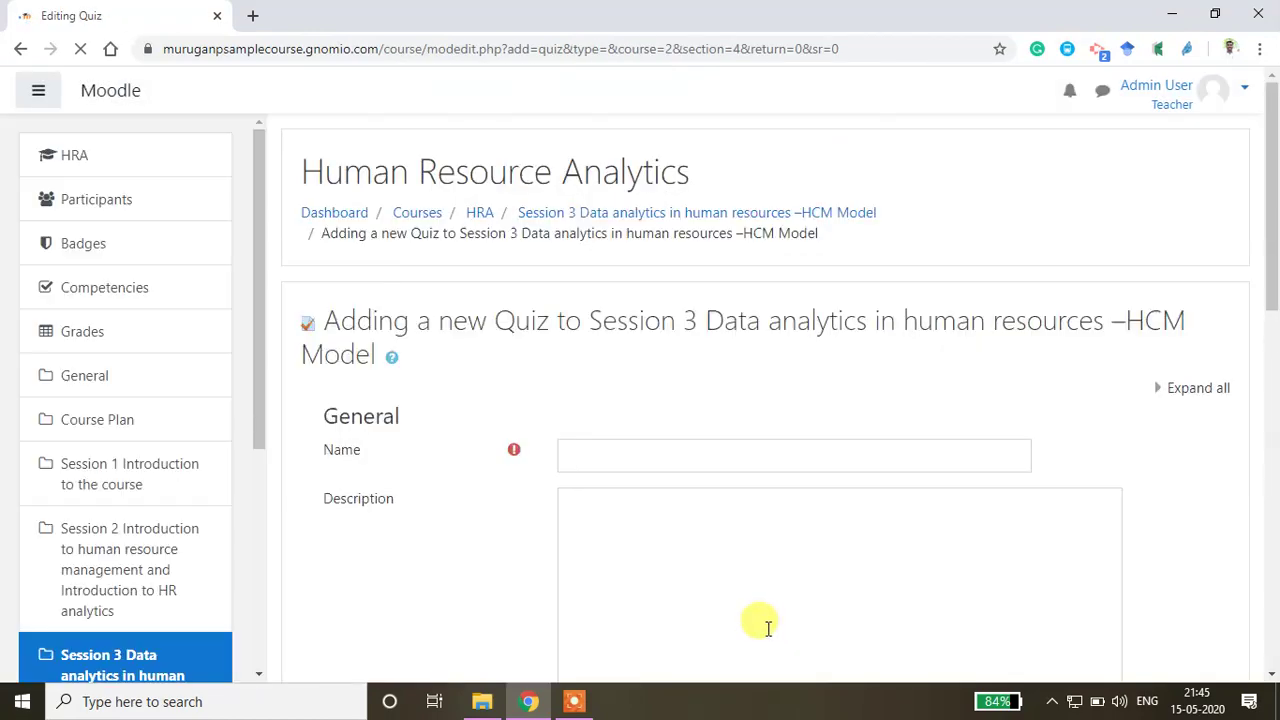
Name the new quiz Quiz 2, leave its other settings at their defaults, and save it, returning to the course
scroll(686, 503, "down", 1)
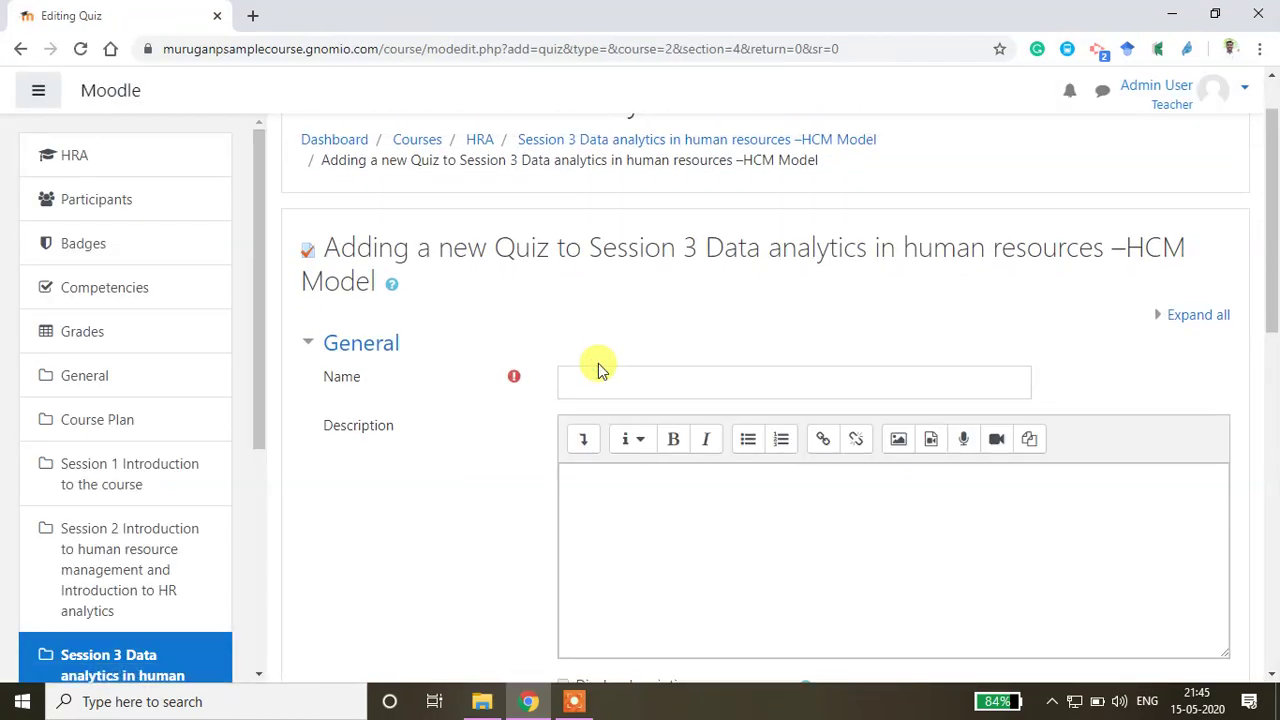
left_click(594, 377)
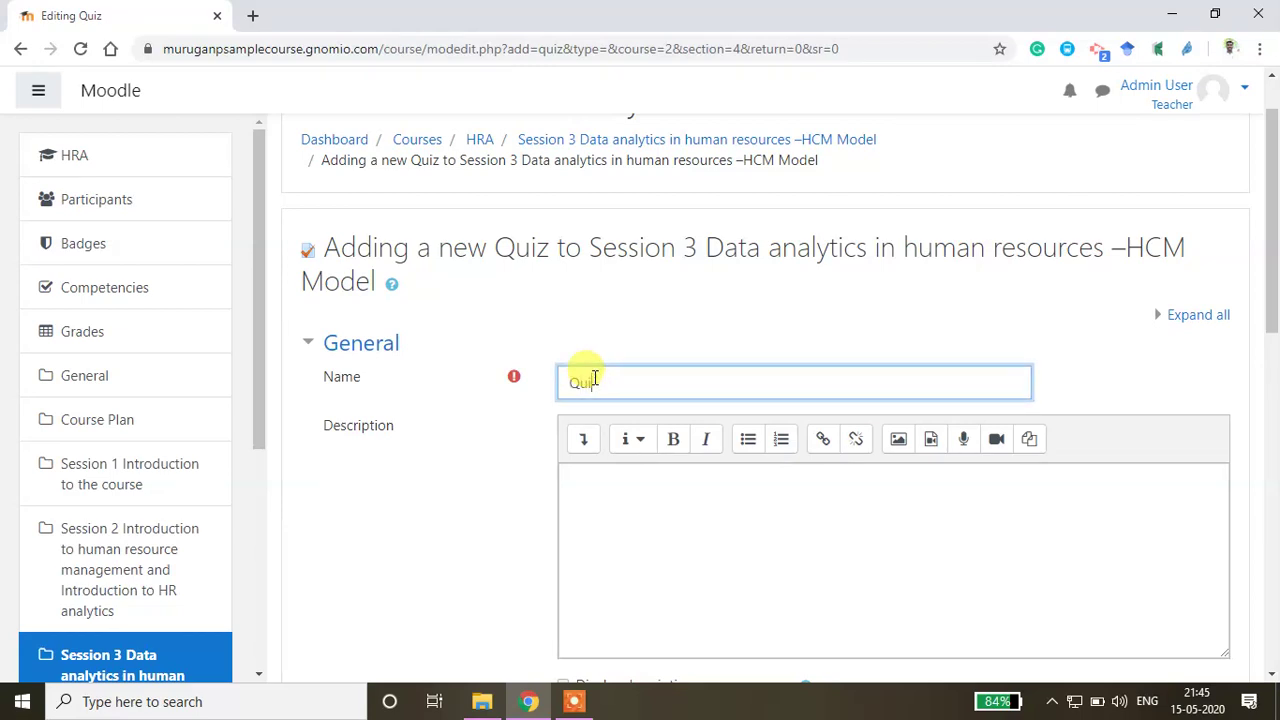
type("Quiz 2")
scroll(686, 481, "down", 4)
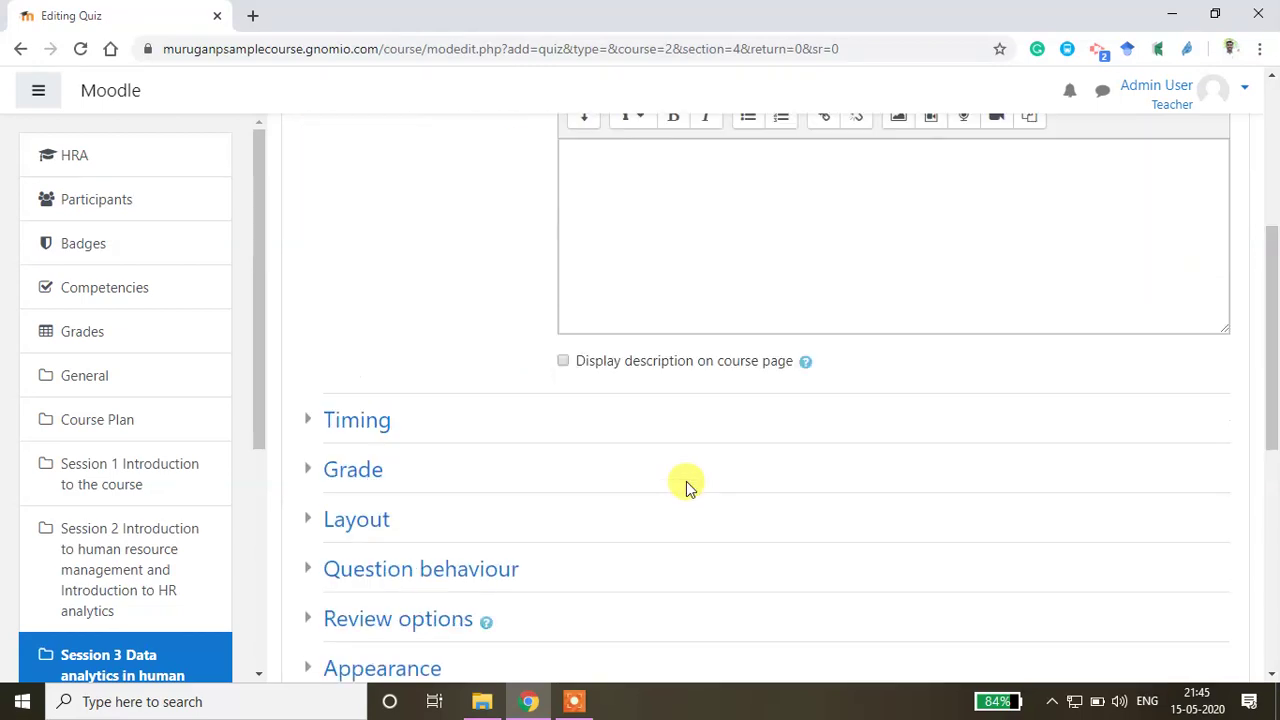
scroll(631, 487, "down", 5)
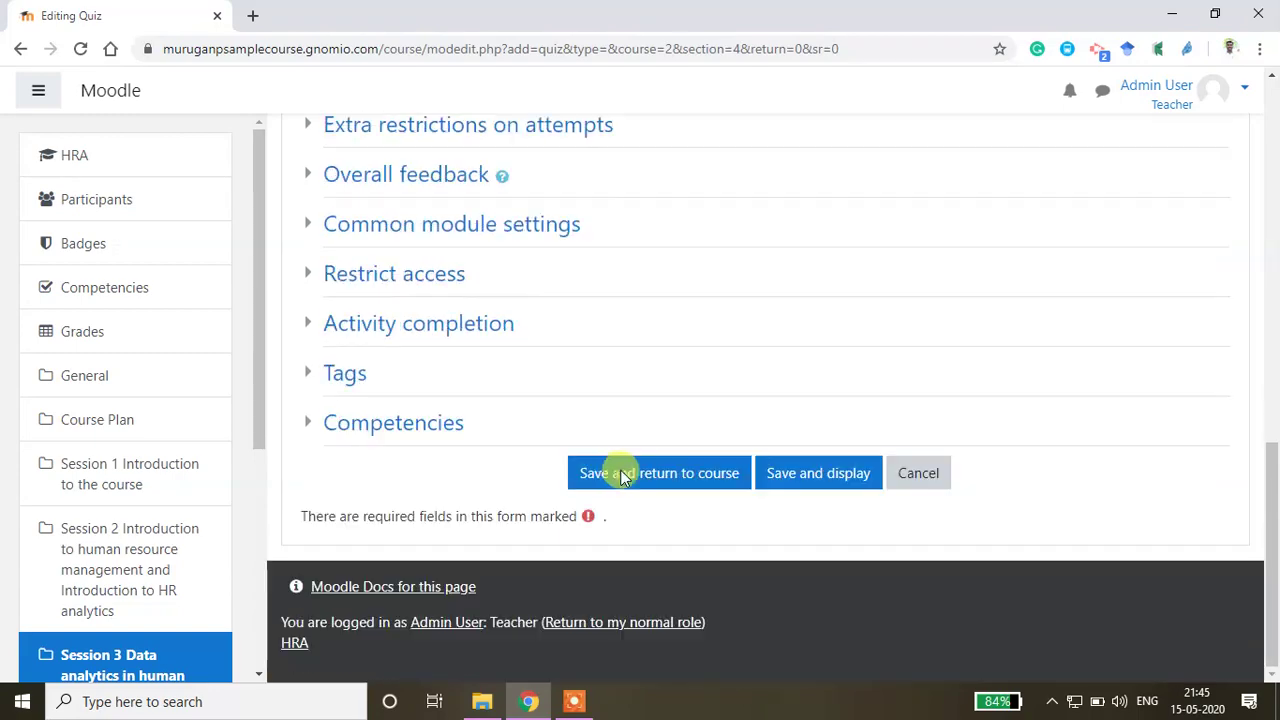
left_click(655, 478)
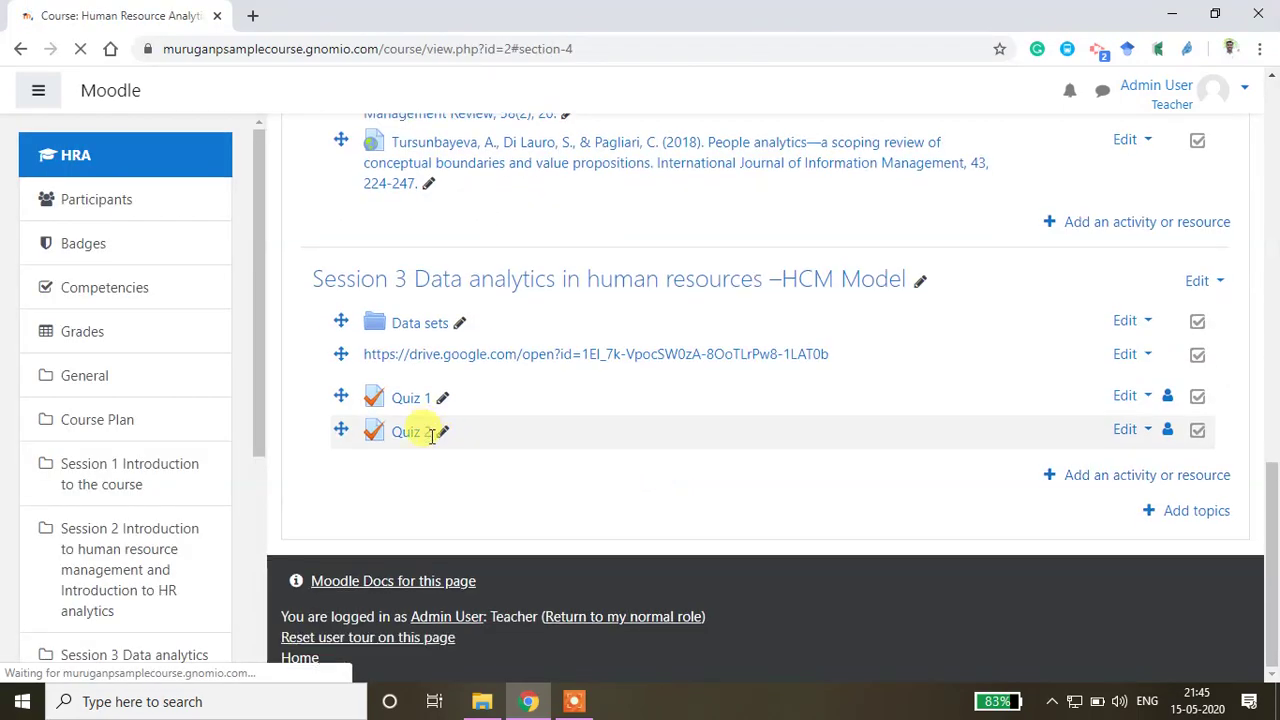
Open Quiz 2 for editing and bring up the choice of types for a new question
left_click(411, 433)
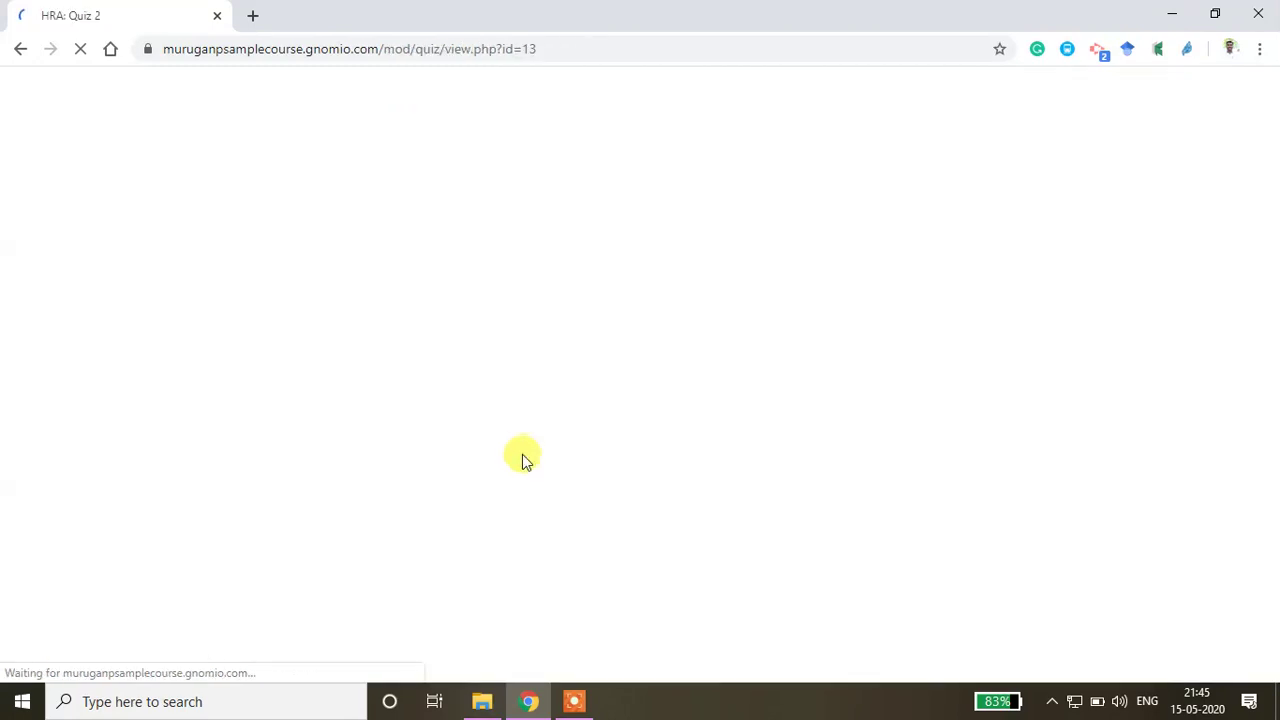
left_click(766, 482)
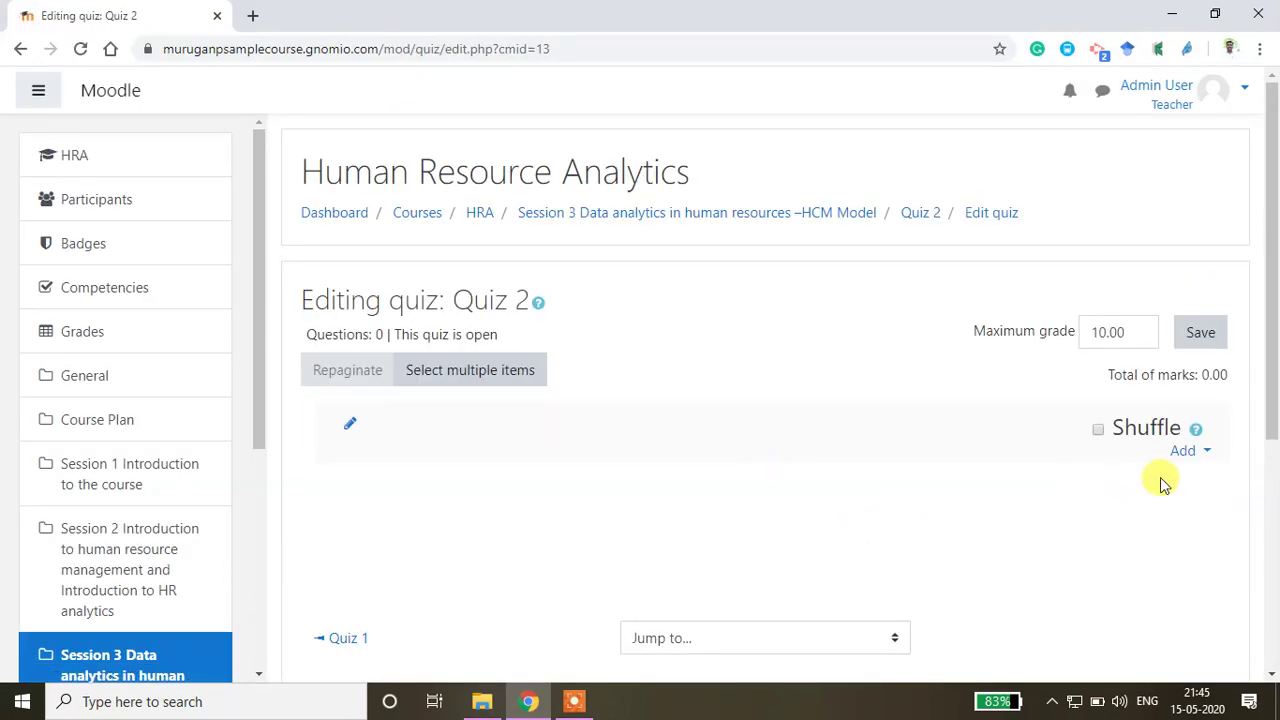
left_click(1206, 452)
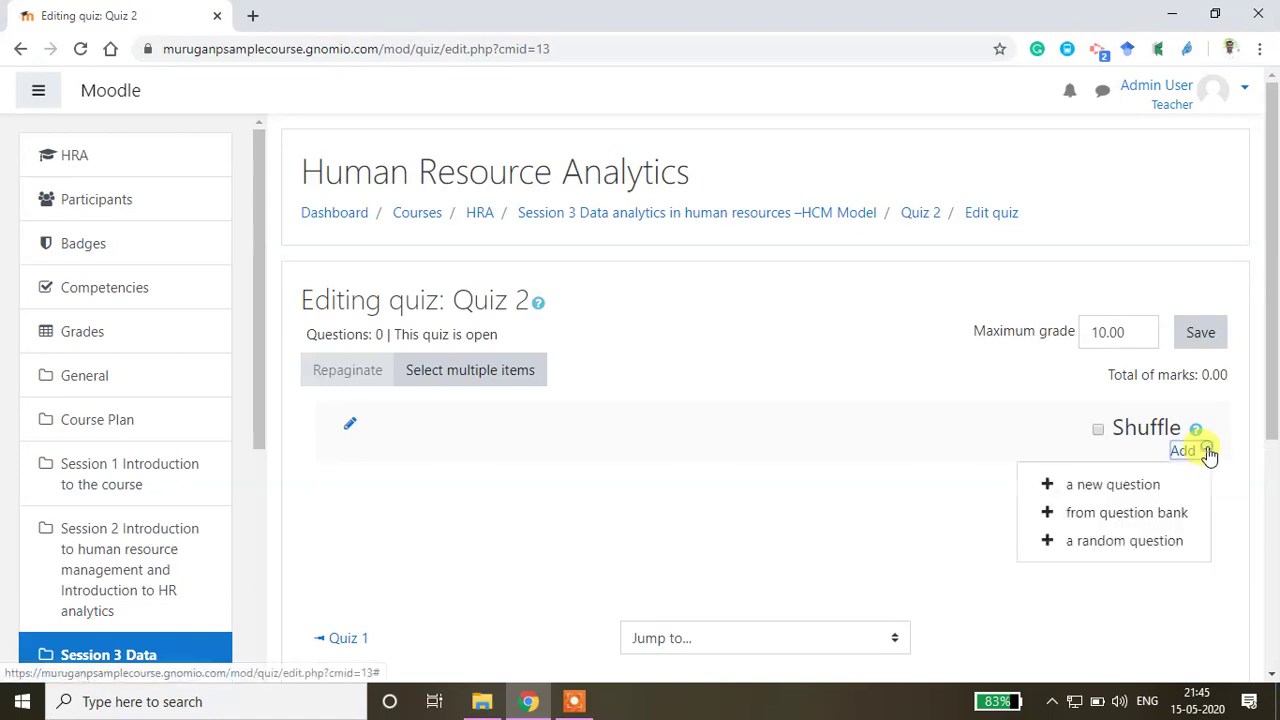
left_click(1099, 486)
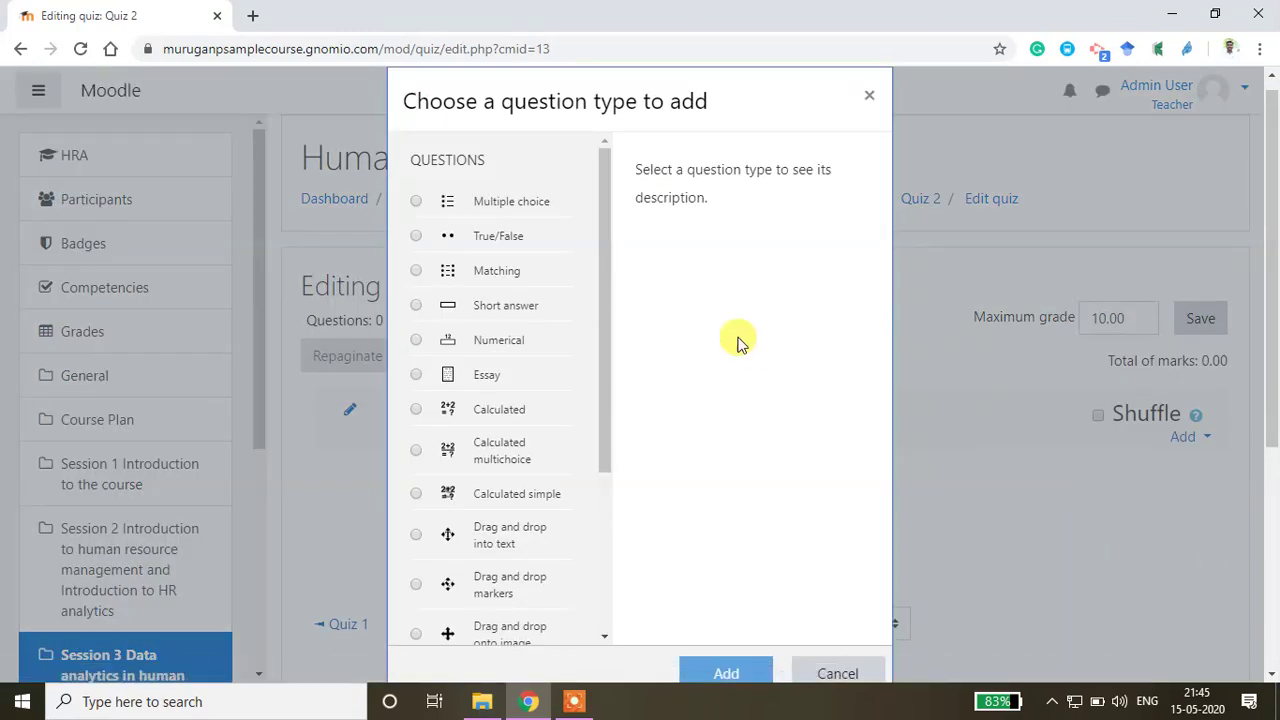
Look through the available question types and add a True/False question to Quiz 2
left_click_drag(585, 103, 490, 115)
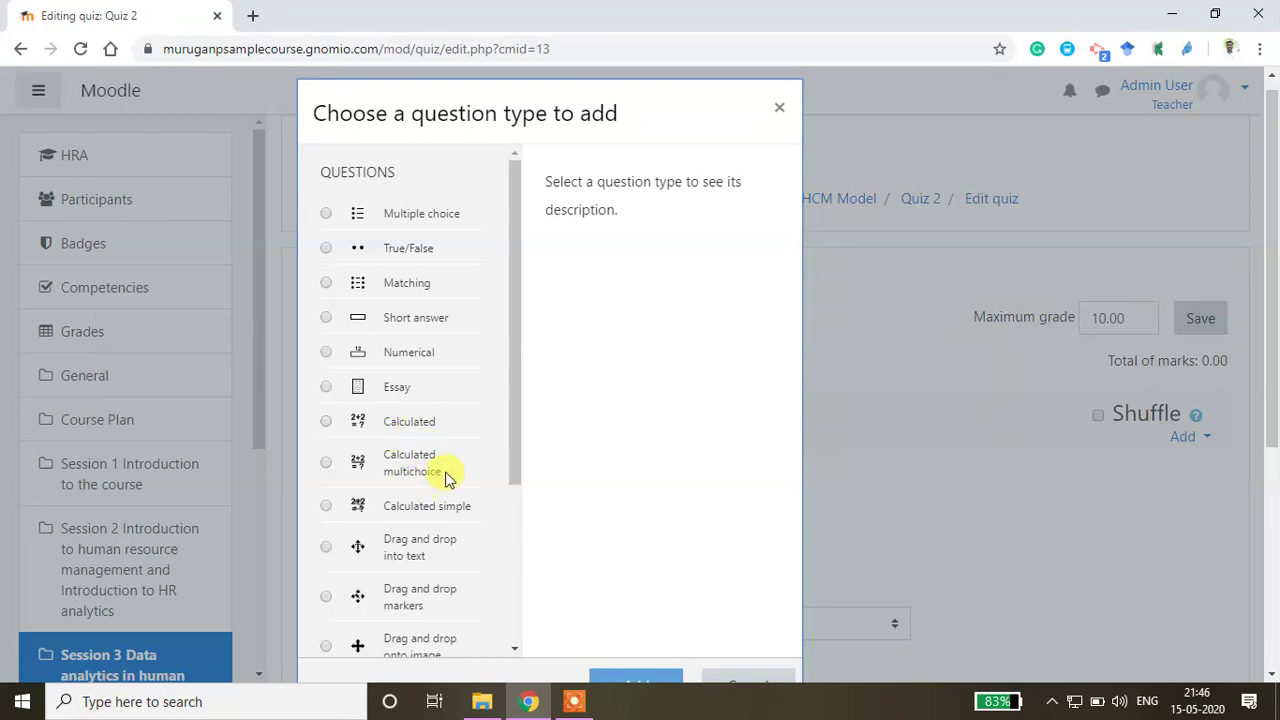
left_click_drag(512, 446, 510, 675)
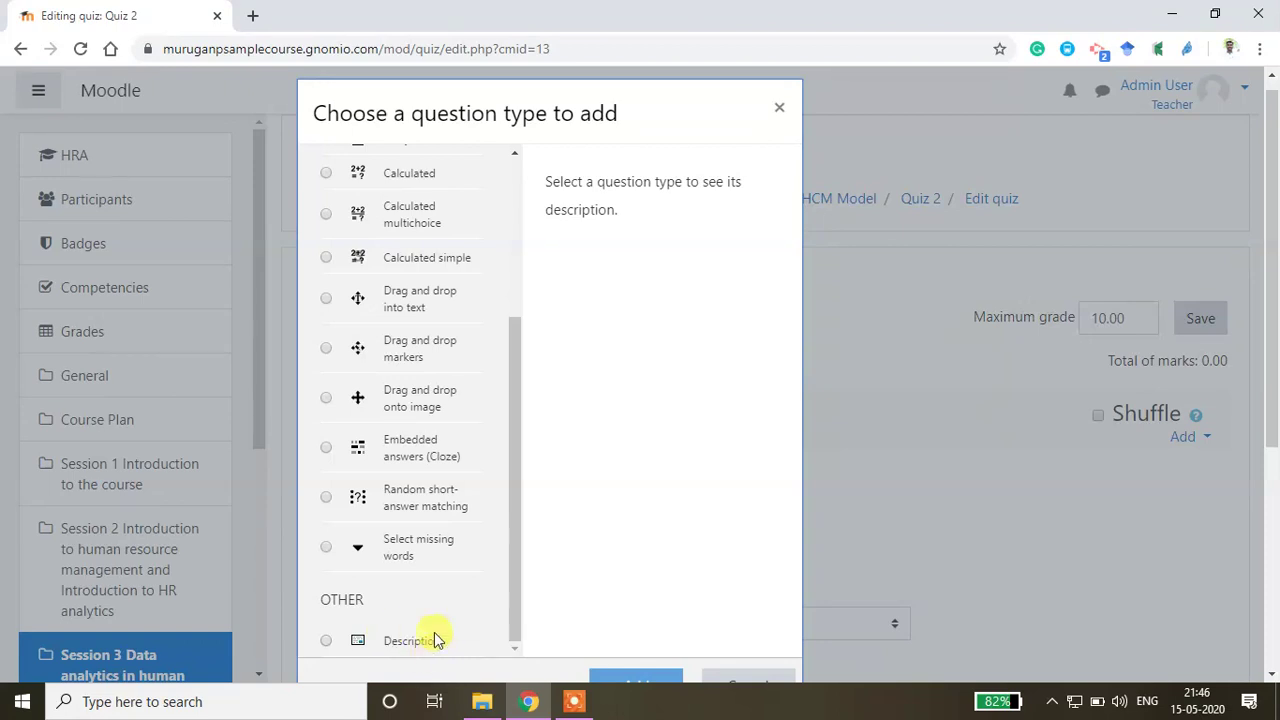
left_click_drag(509, 442, 557, 268)
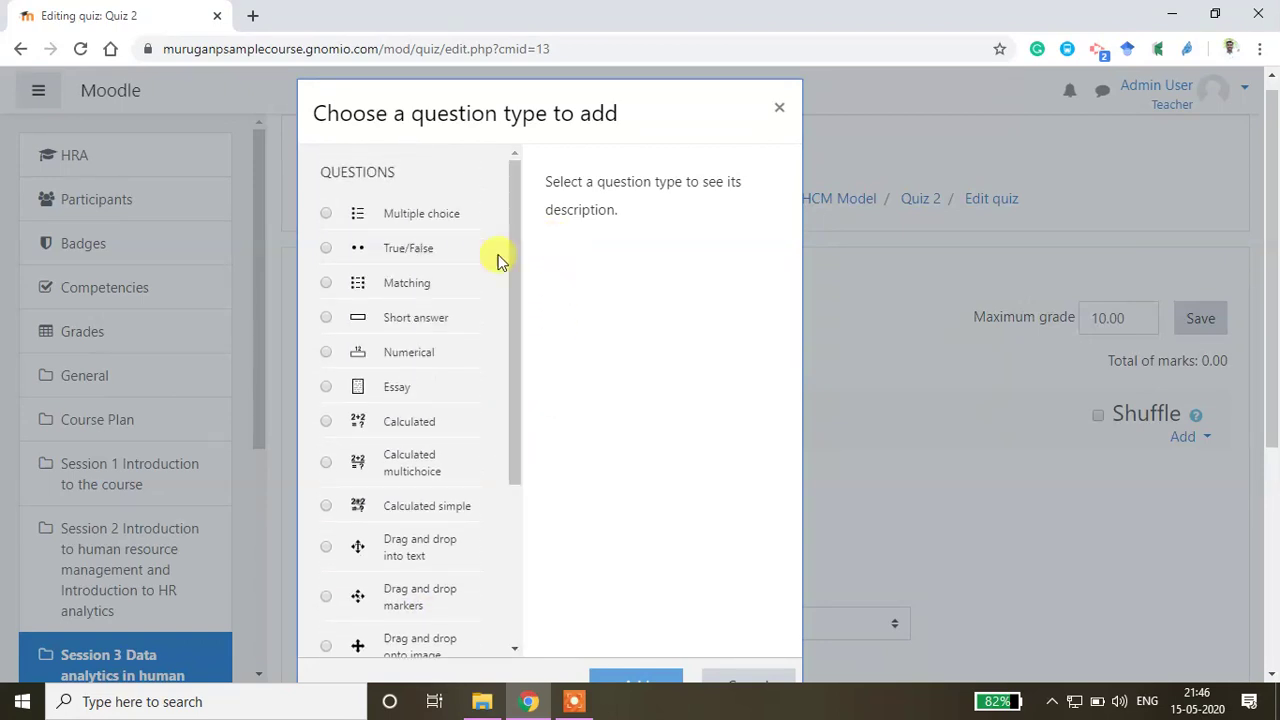
left_click(326, 248)
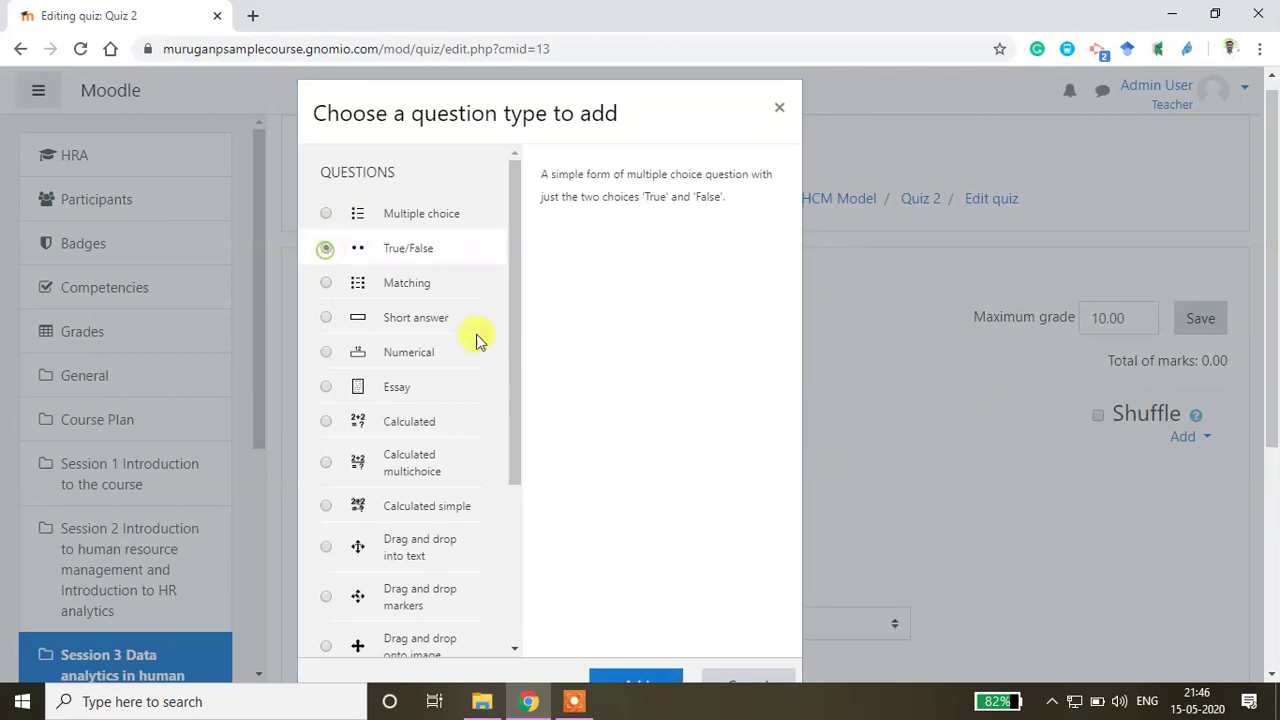
left_click(621, 633)
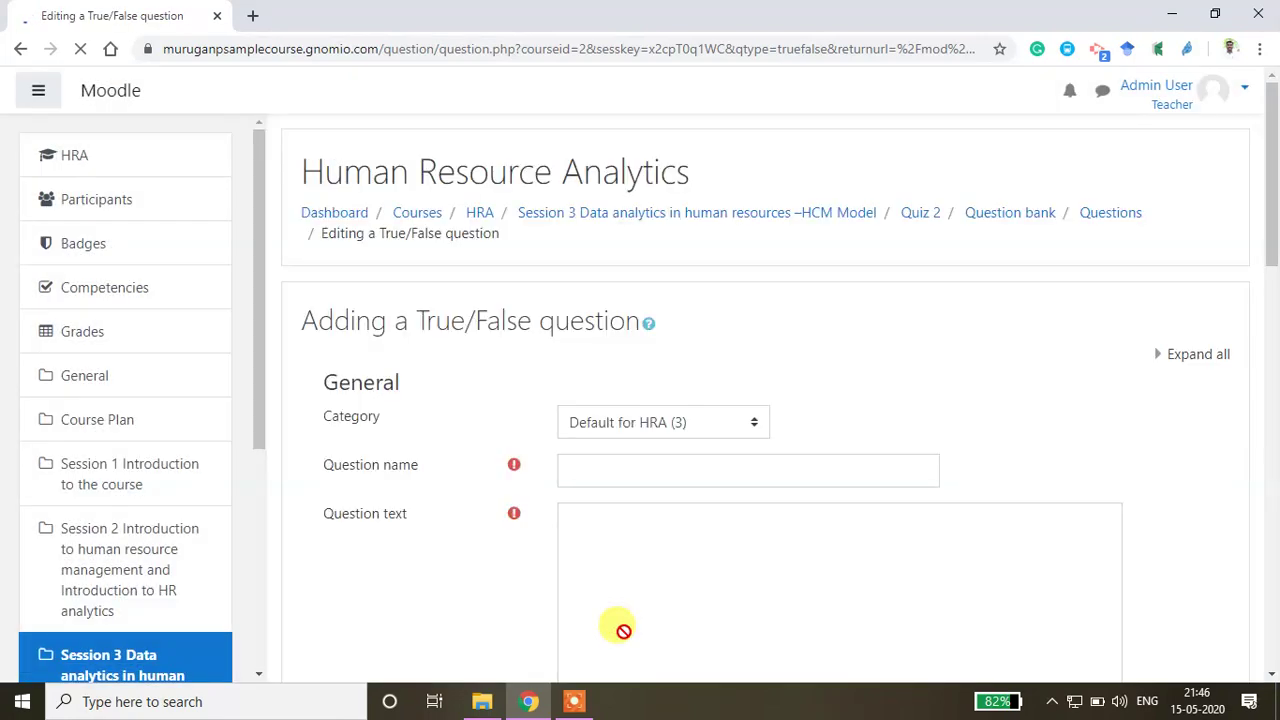
Name the True/False question Q1 and place the cursor in its empty question text
left_click(594, 466)
scroll(600, 468, "down", 3)
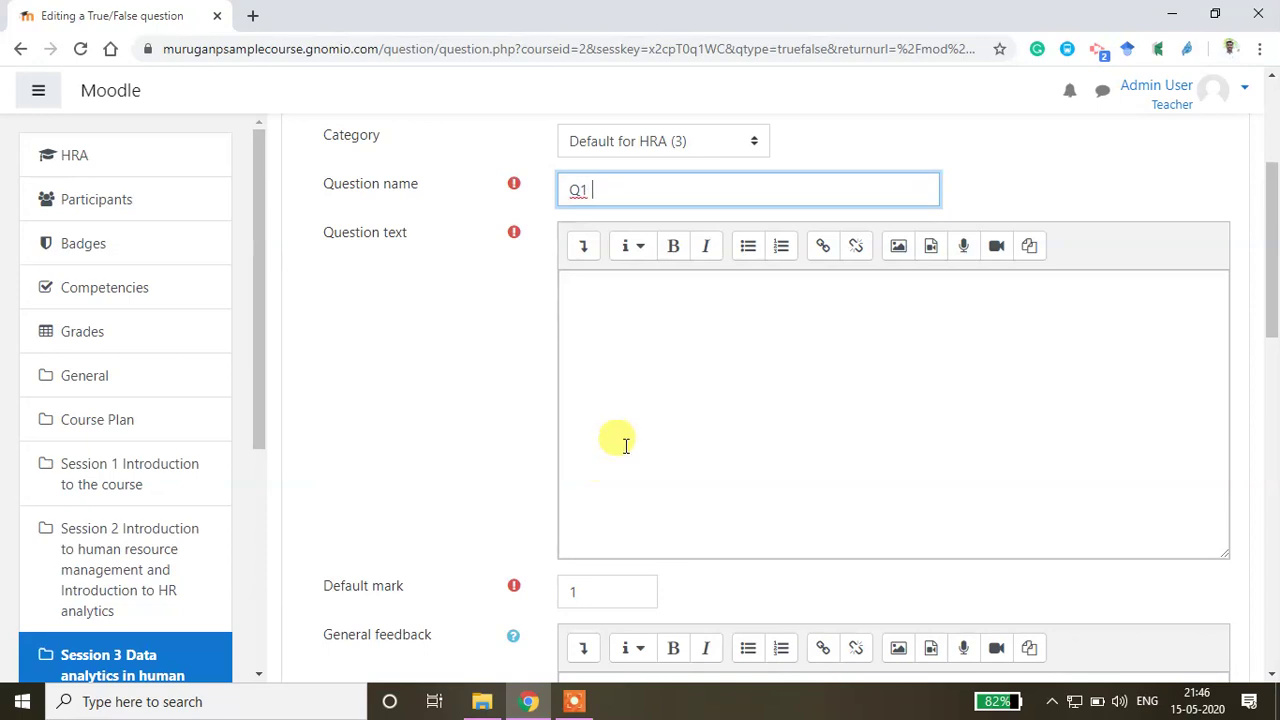
left_click(625, 295)
scroll(660, 374, "down", 1)
scroll(660, 374, "down", 1)
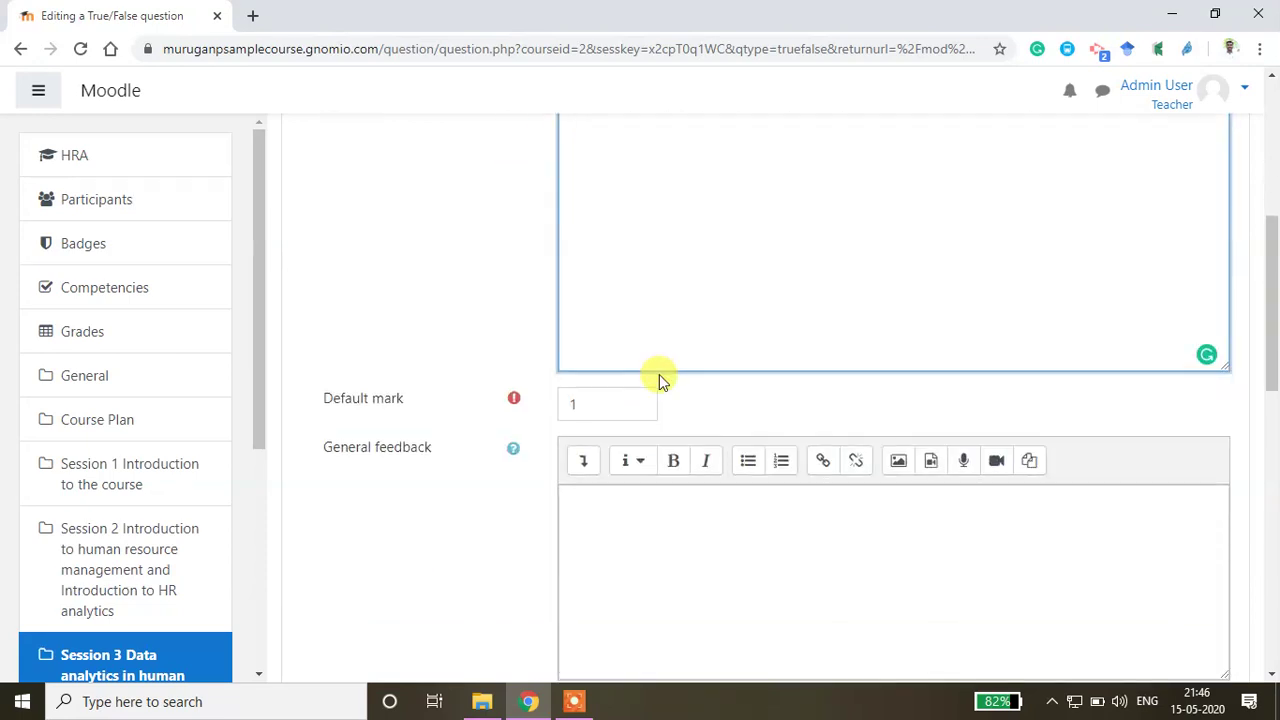
scroll(660, 374, "up", 2)
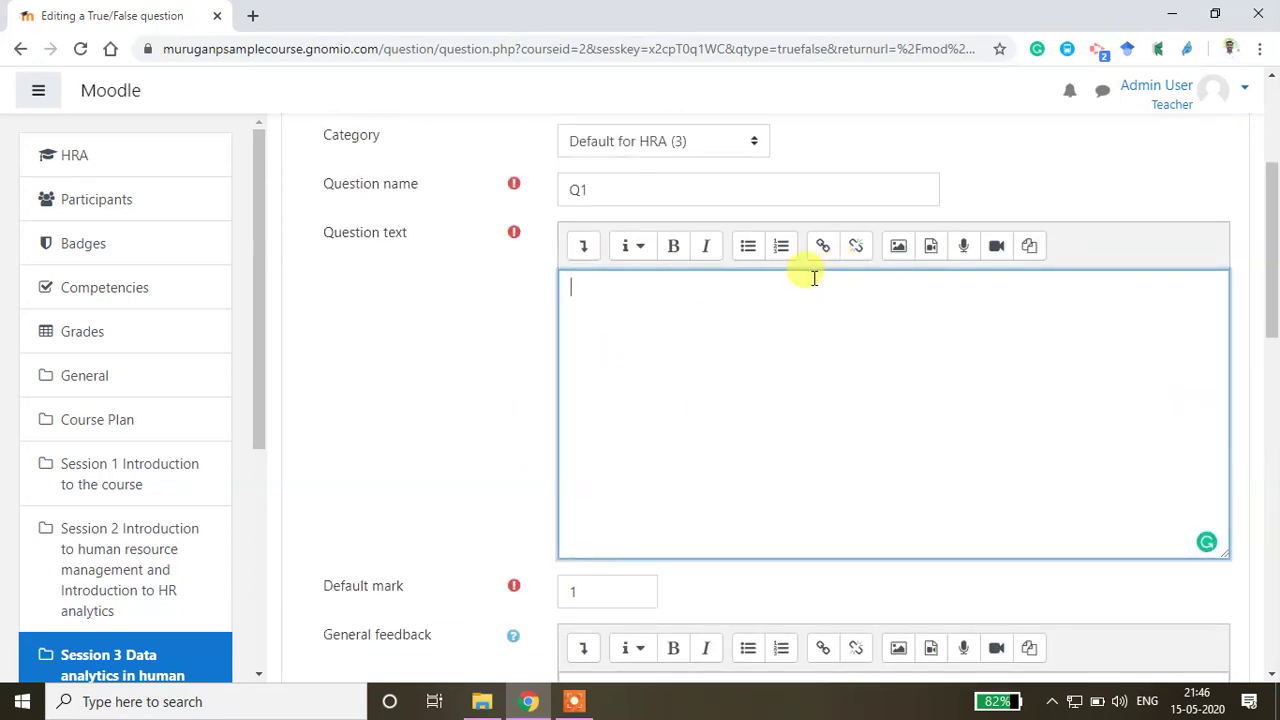
Expand the question text formatting tools and examine the equation editor's arrows, Greek symbols and advanced elements, closing it without inserting an equation
left_click(583, 246)
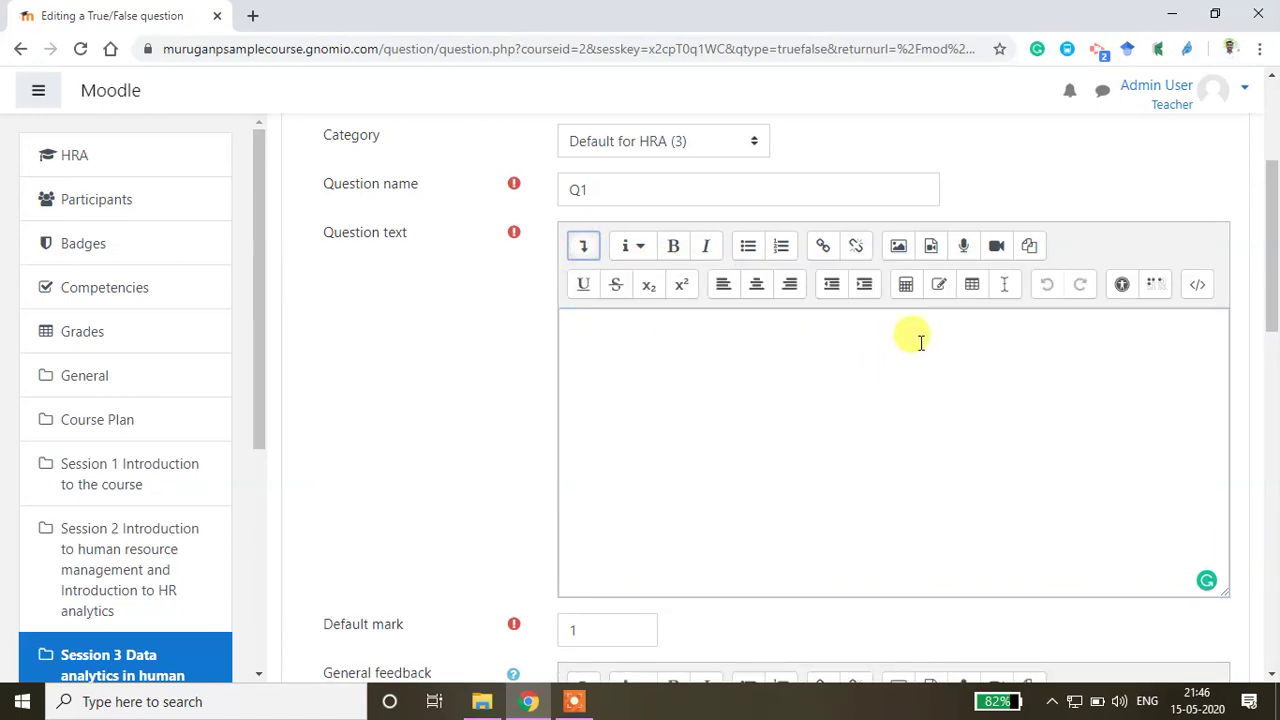
left_click(905, 289)
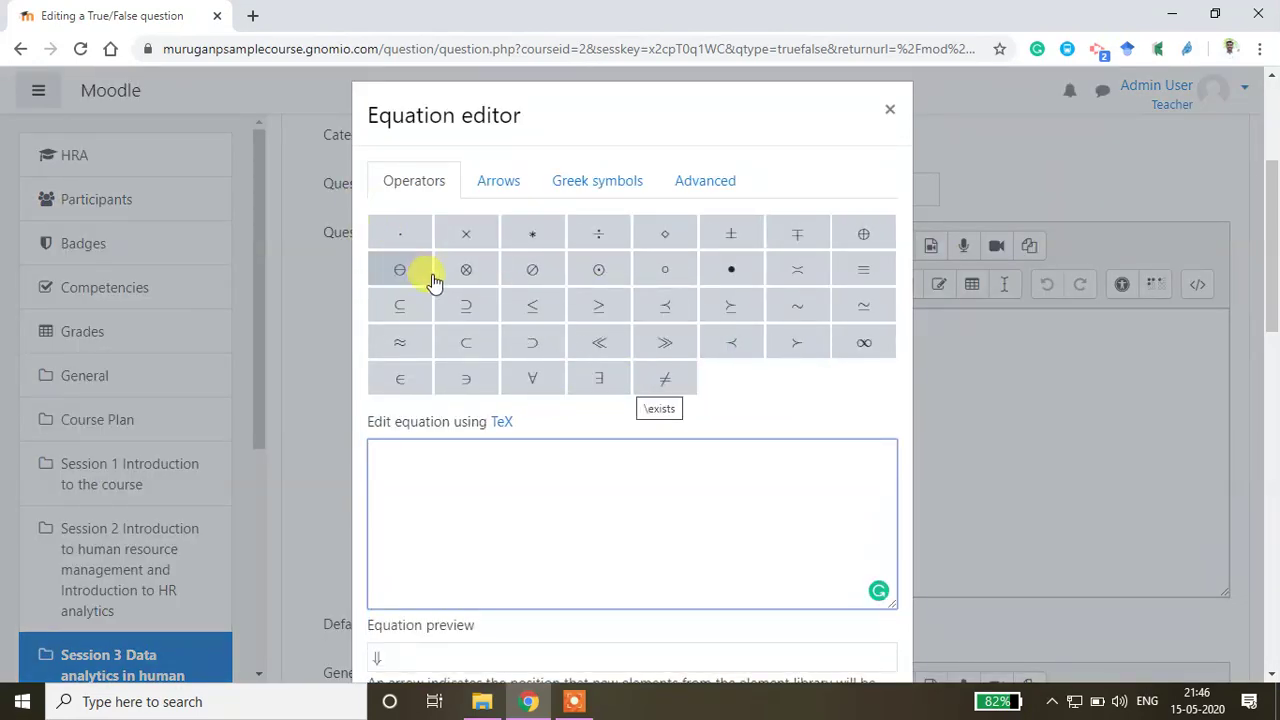
left_click(505, 182)
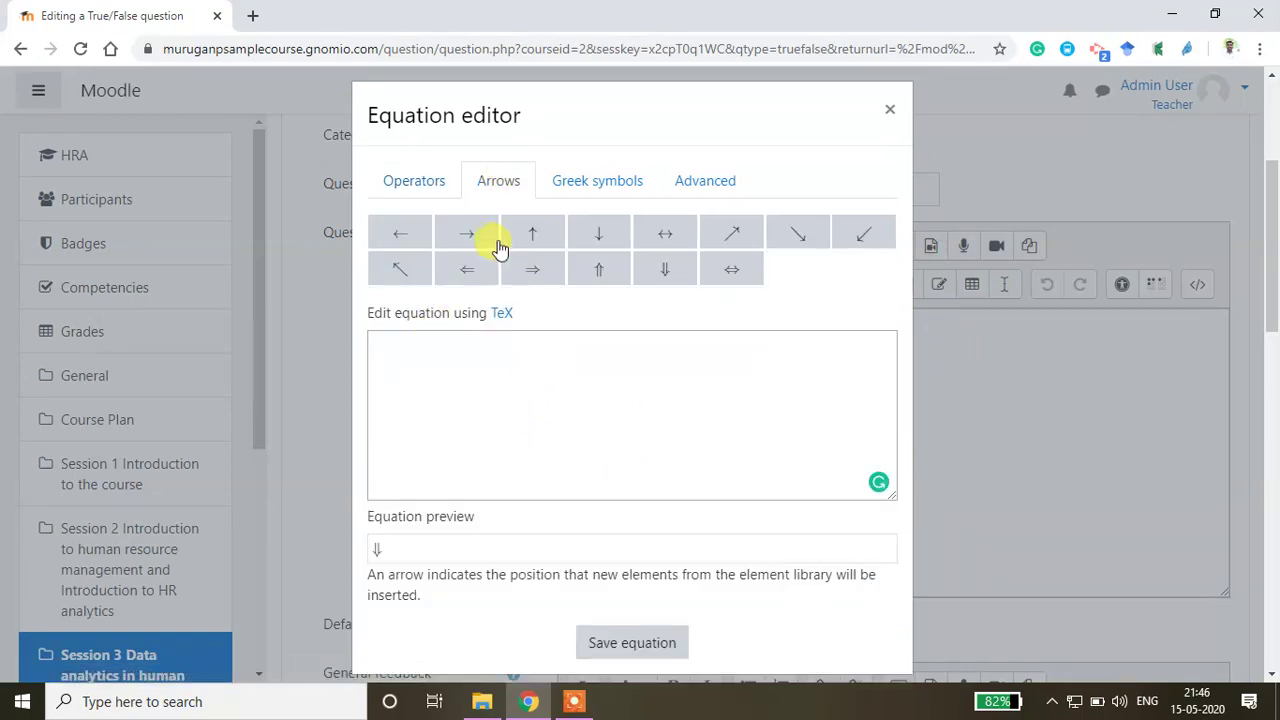
left_click(585, 190)
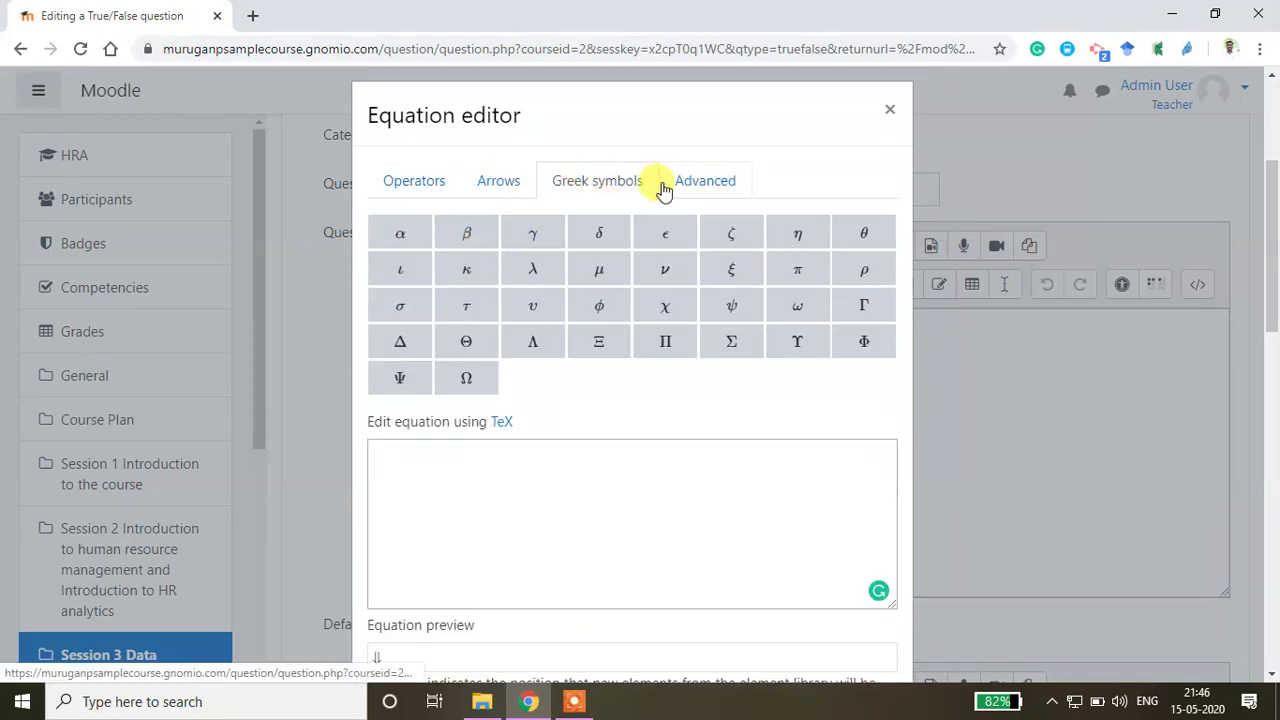
left_click(718, 188)
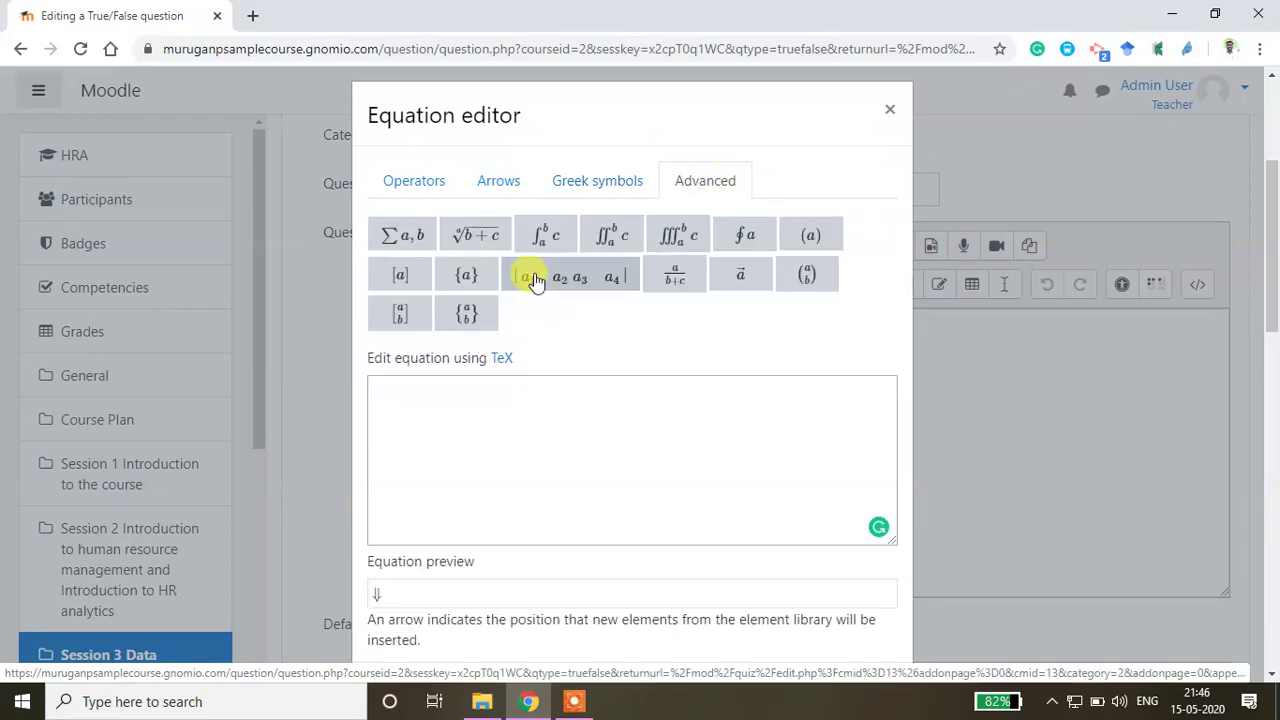
scroll(606, 392, "down", 2)
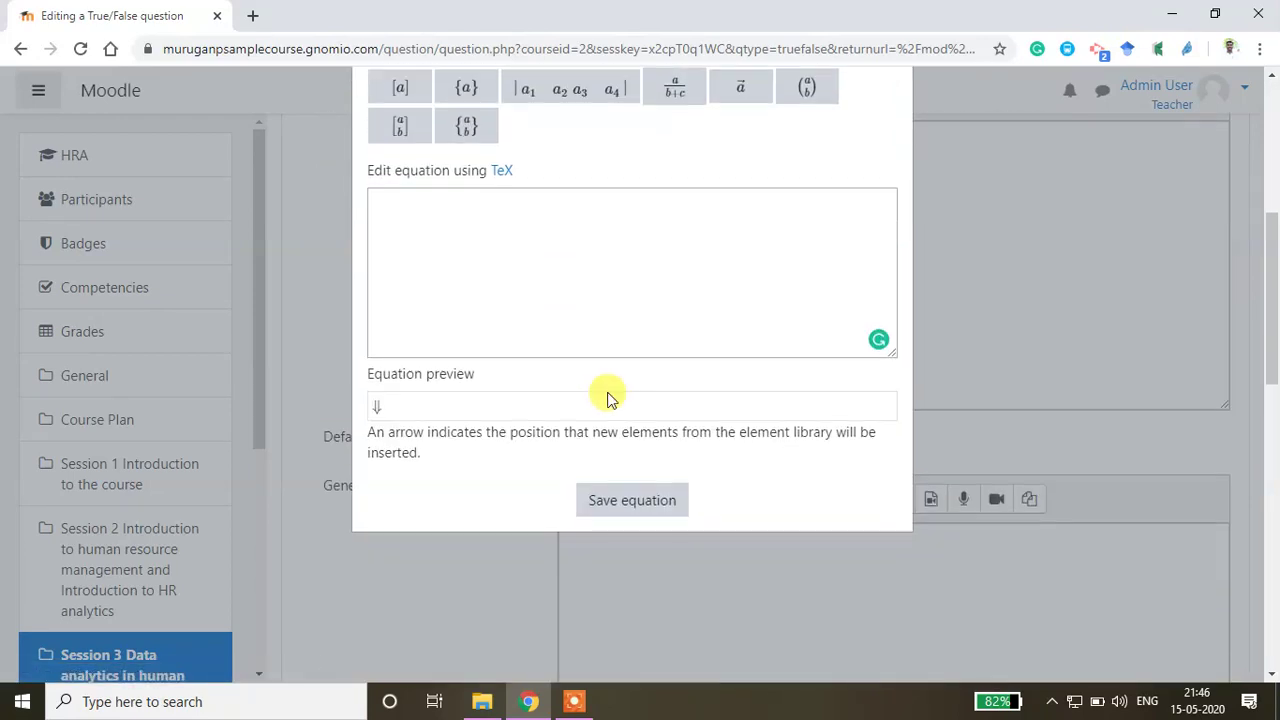
scroll(608, 396, "up", 3)
scroll(608, 397, "down", 1)
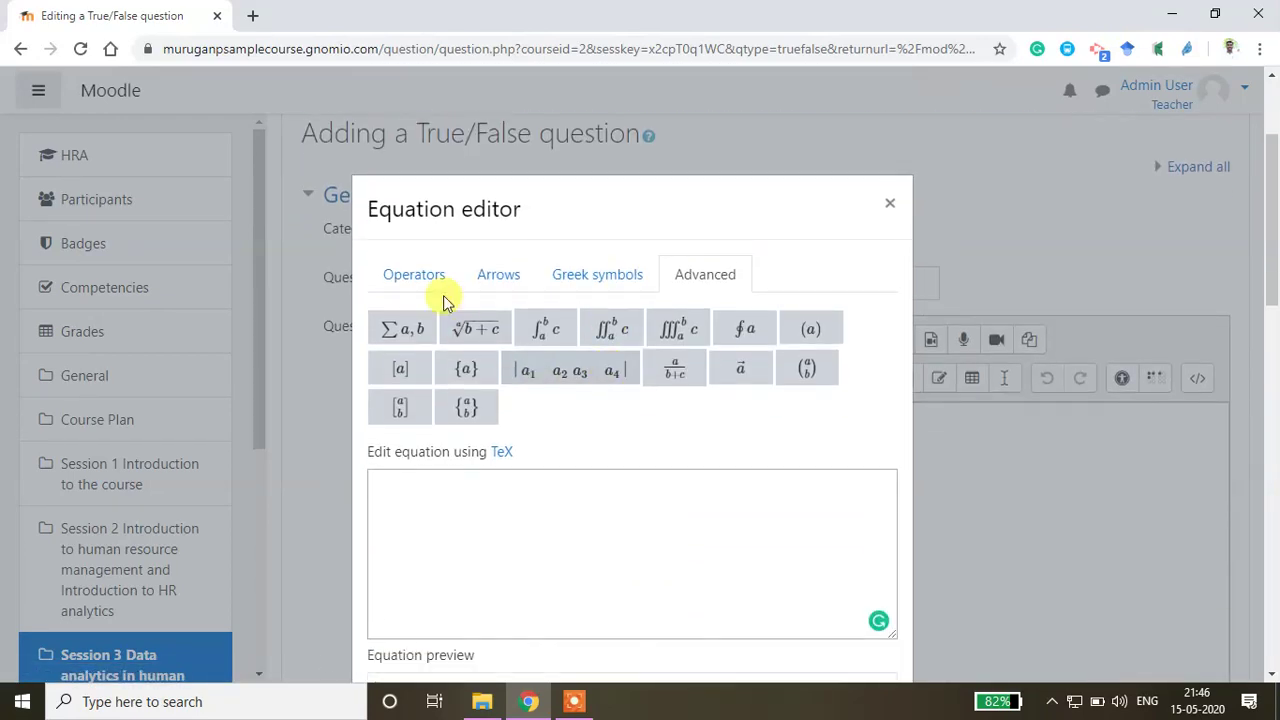
left_click(888, 204)
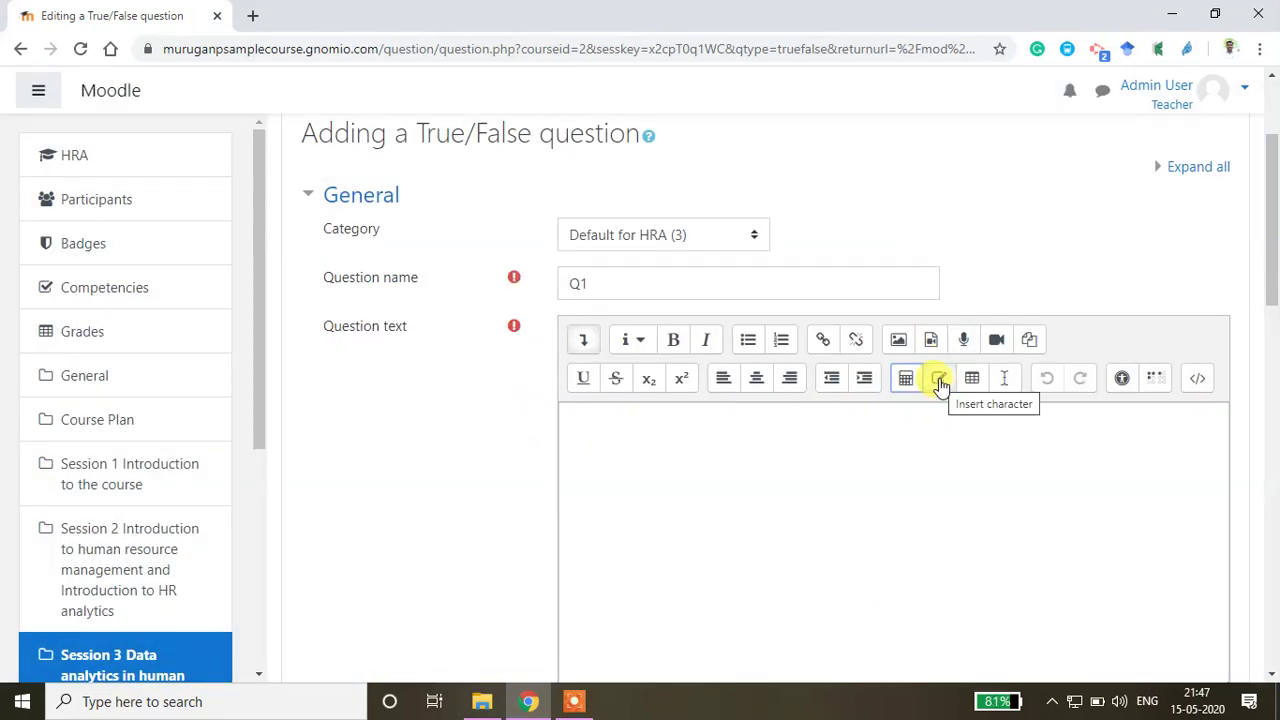
Look through the special characters that can be inserted into the question text and close the list without choosing one
left_click(939, 380)
scroll(623, 523, "down", 3)
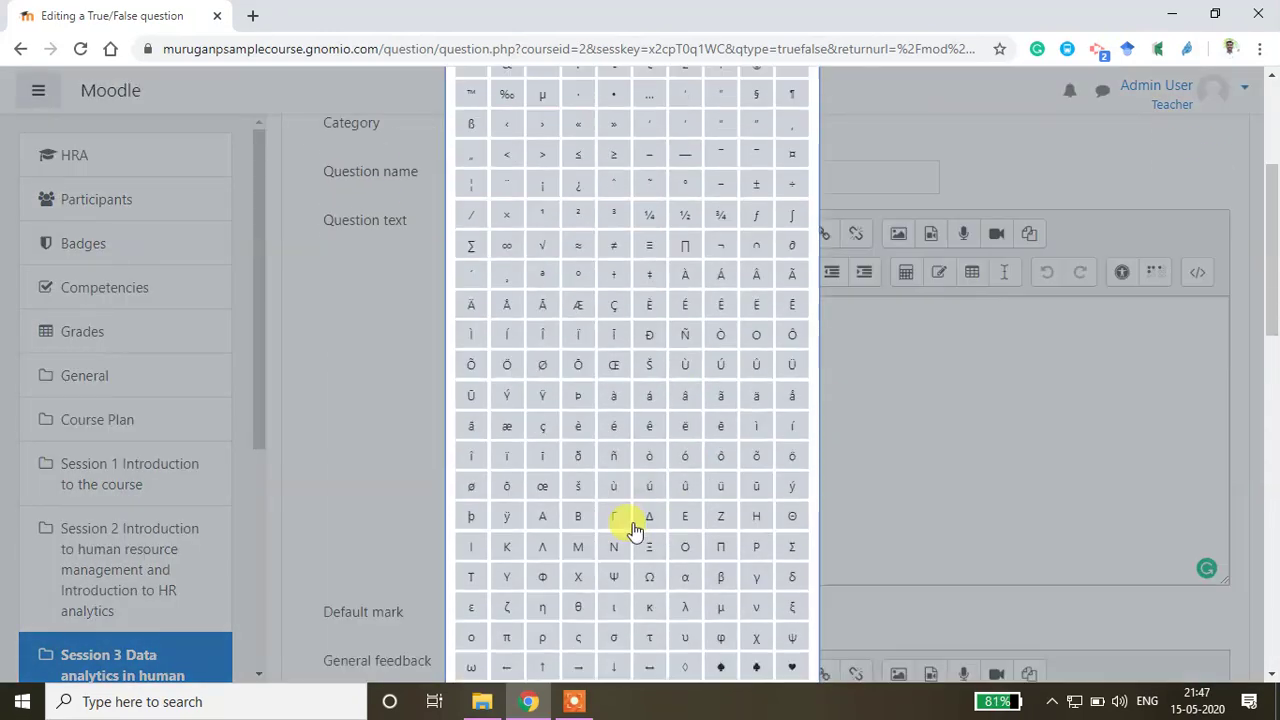
scroll(617, 358, "up", 3)
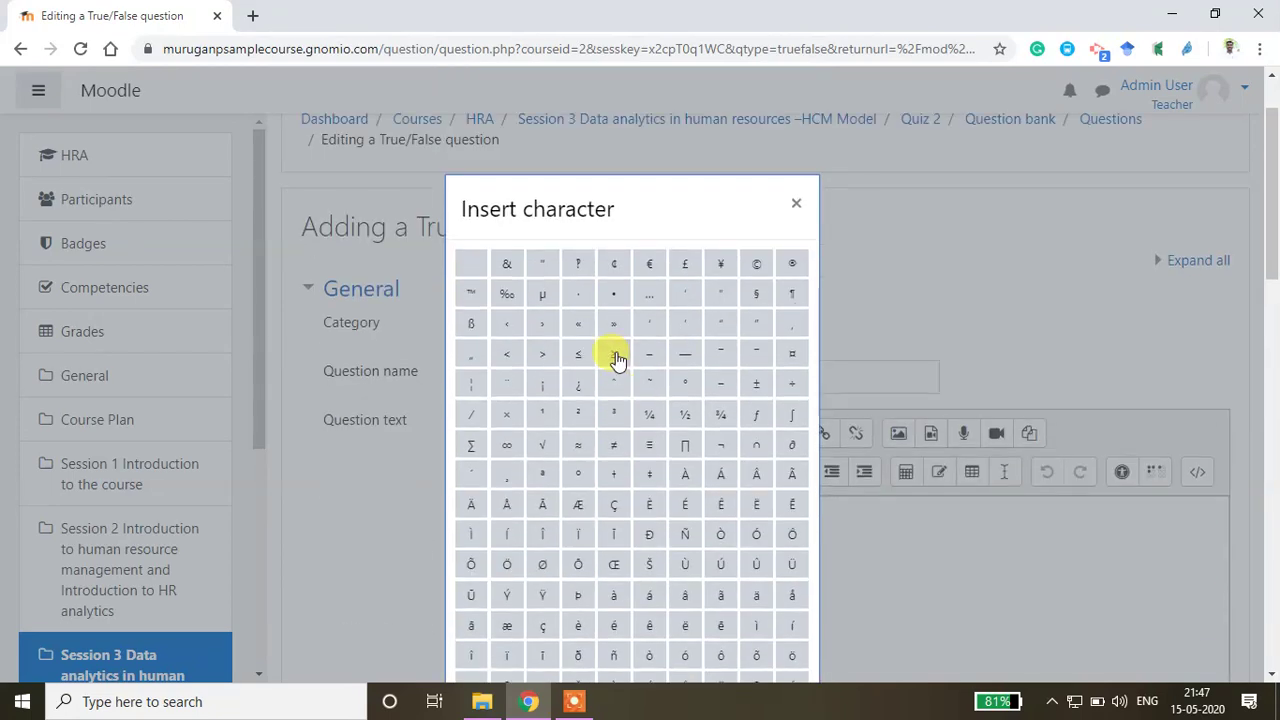
left_click(793, 205)
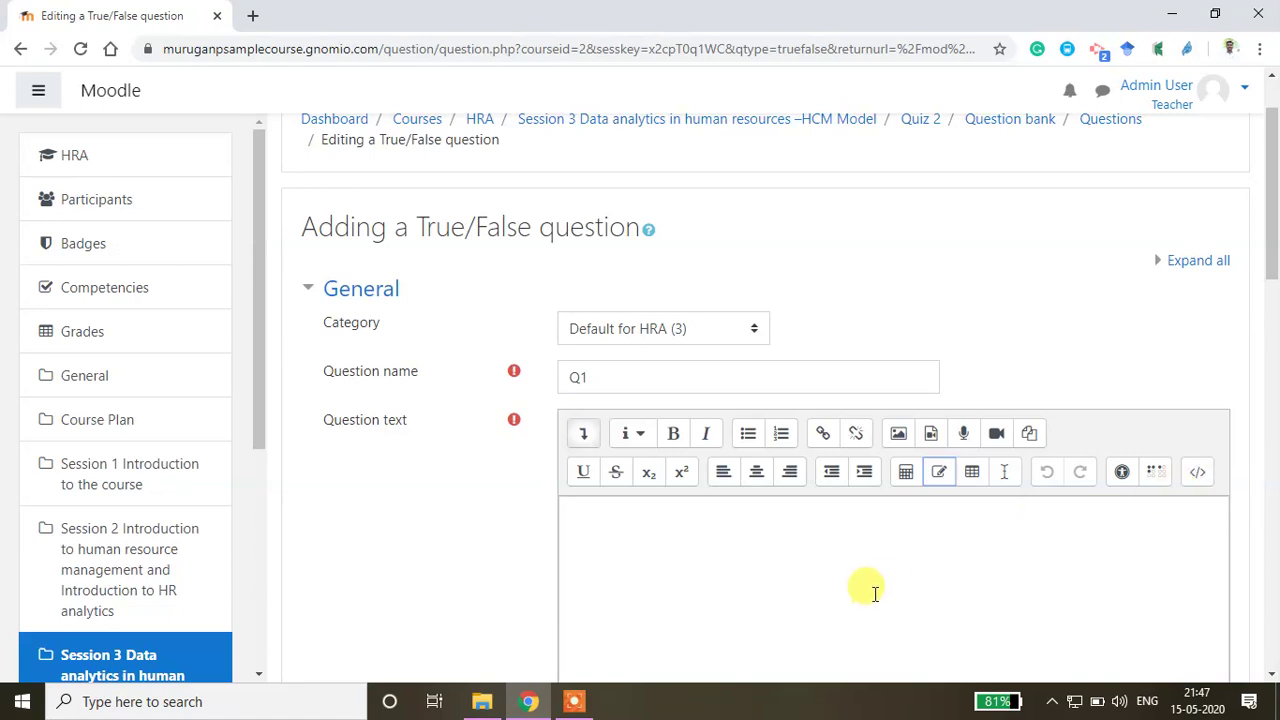
Enter "Regression analysis is a predictive modeling technique." as the question text of Q1
left_click(651, 524)
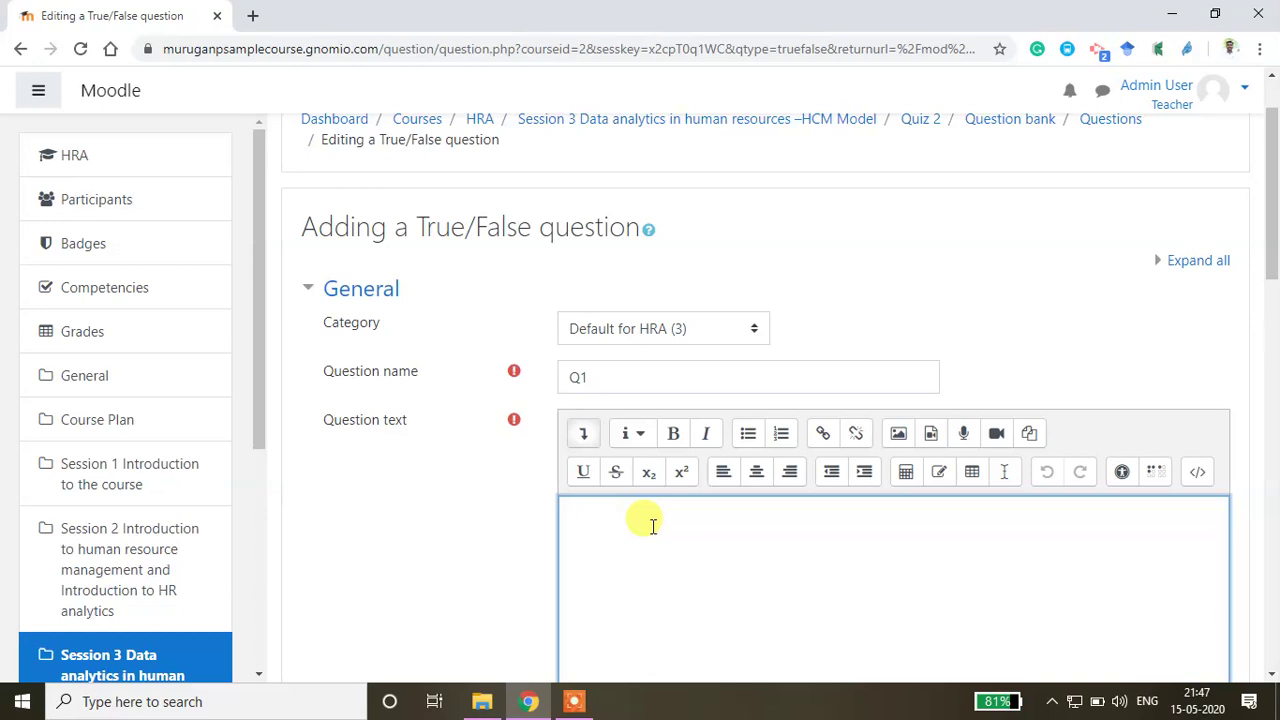
type("ression analysis is a pred")
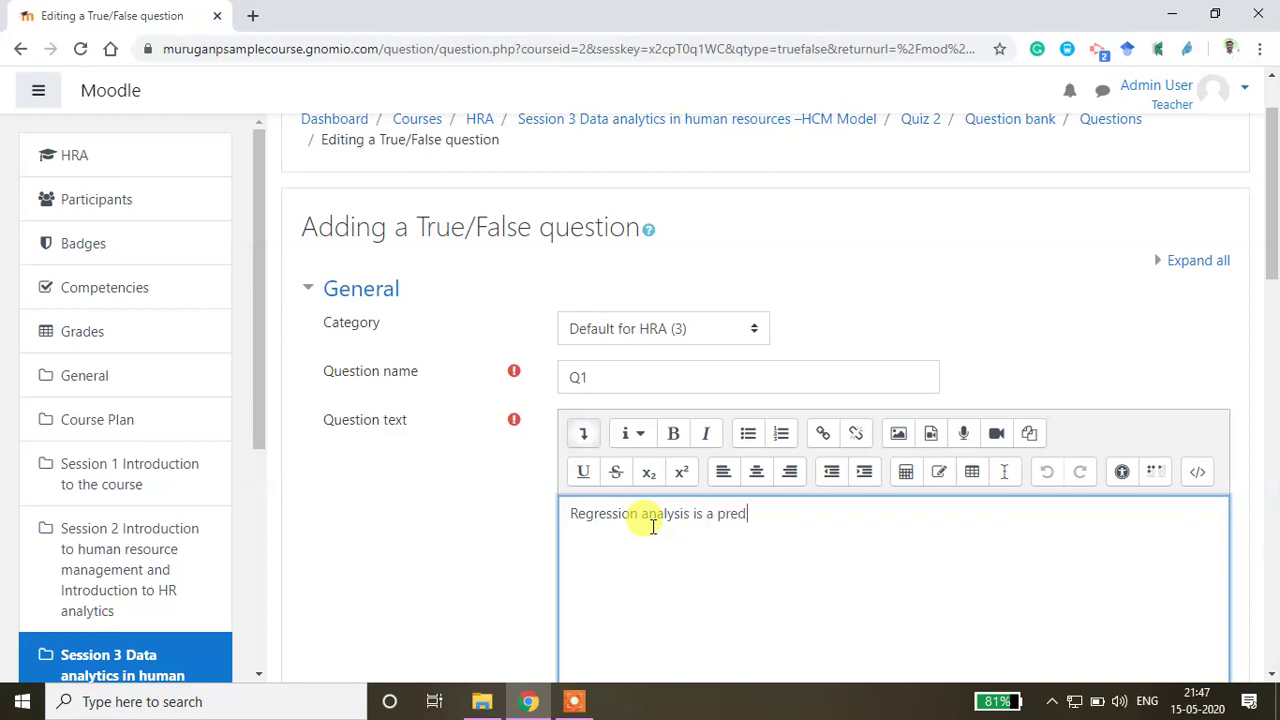
type("ictive modeling technique.")
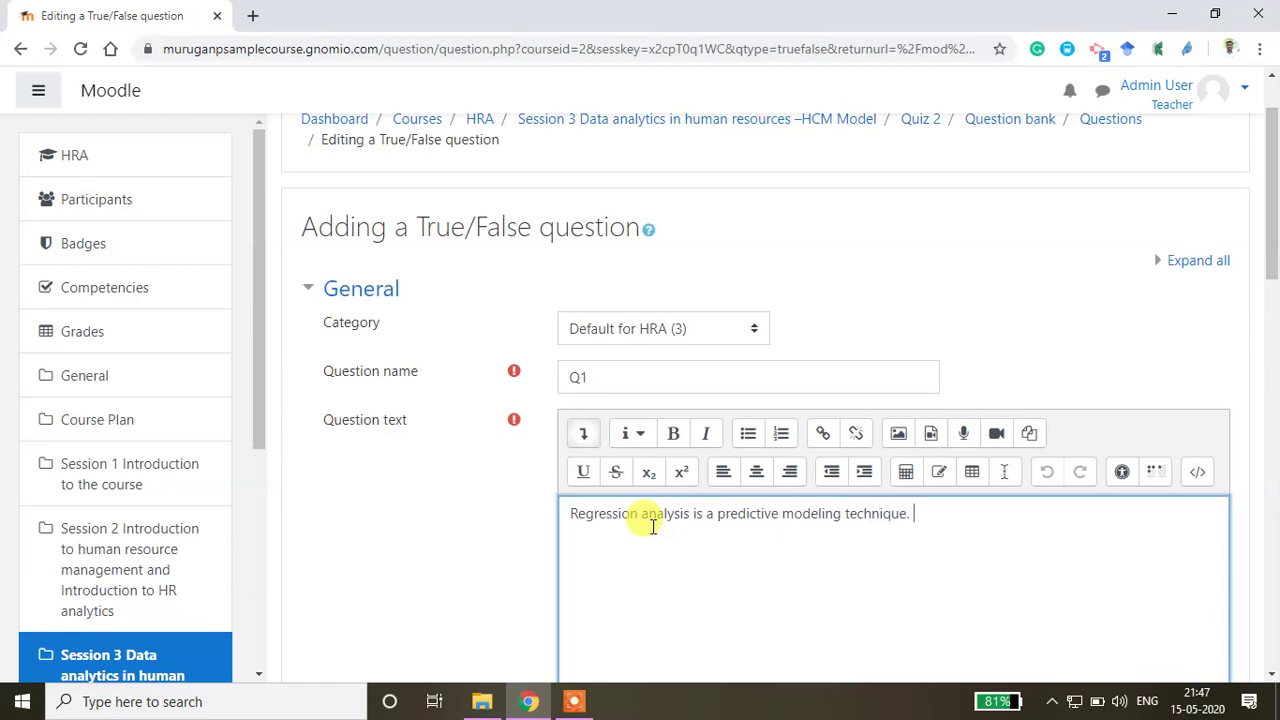
Keep the default mark and leave the general feedback empty, and set the correct answer of Q1 to True
scroll(718, 535, "down", 3)
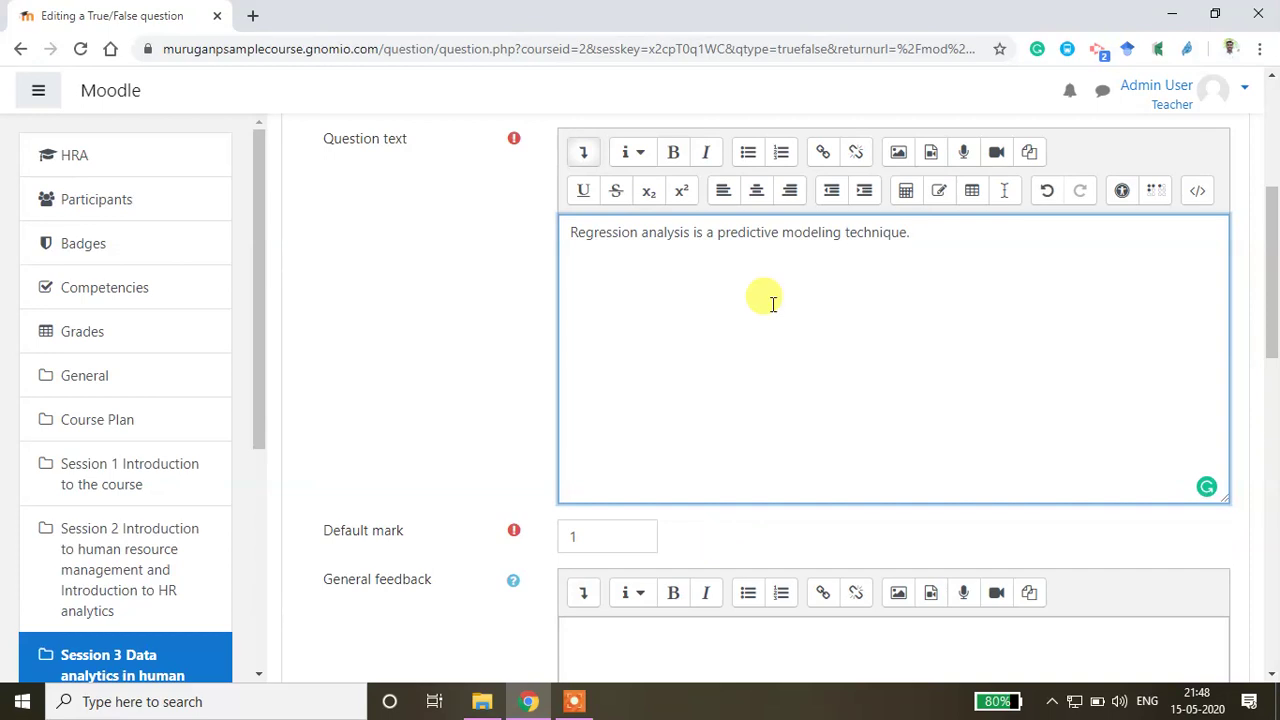
scroll(760, 320, "down", 2)
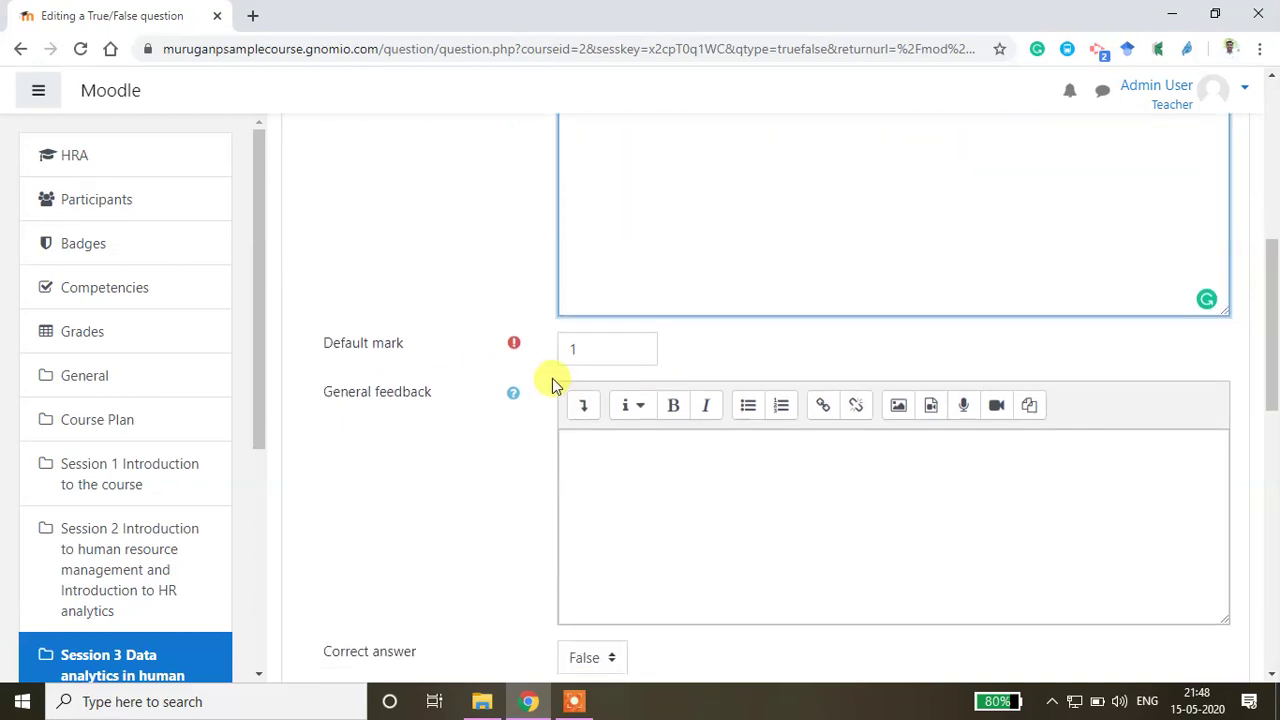
scroll(570, 320, "down", 1)
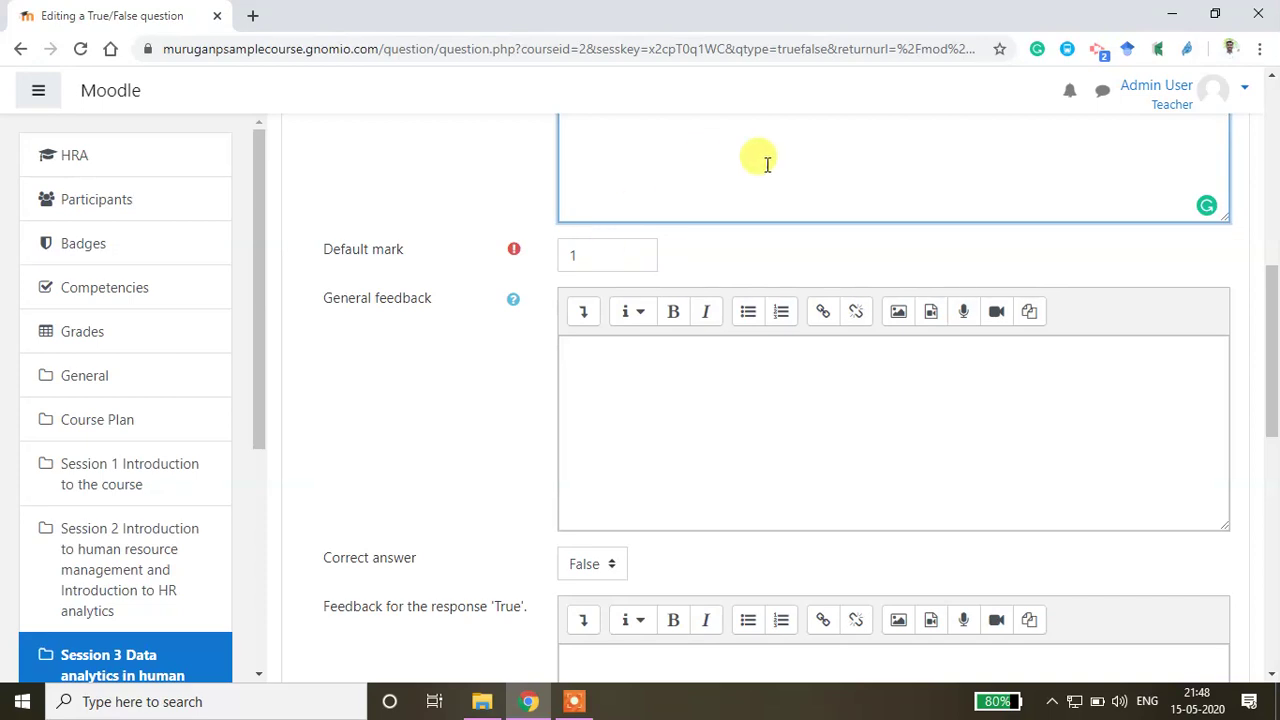
scroll(761, 200, "down", 2)
left_click(626, 277)
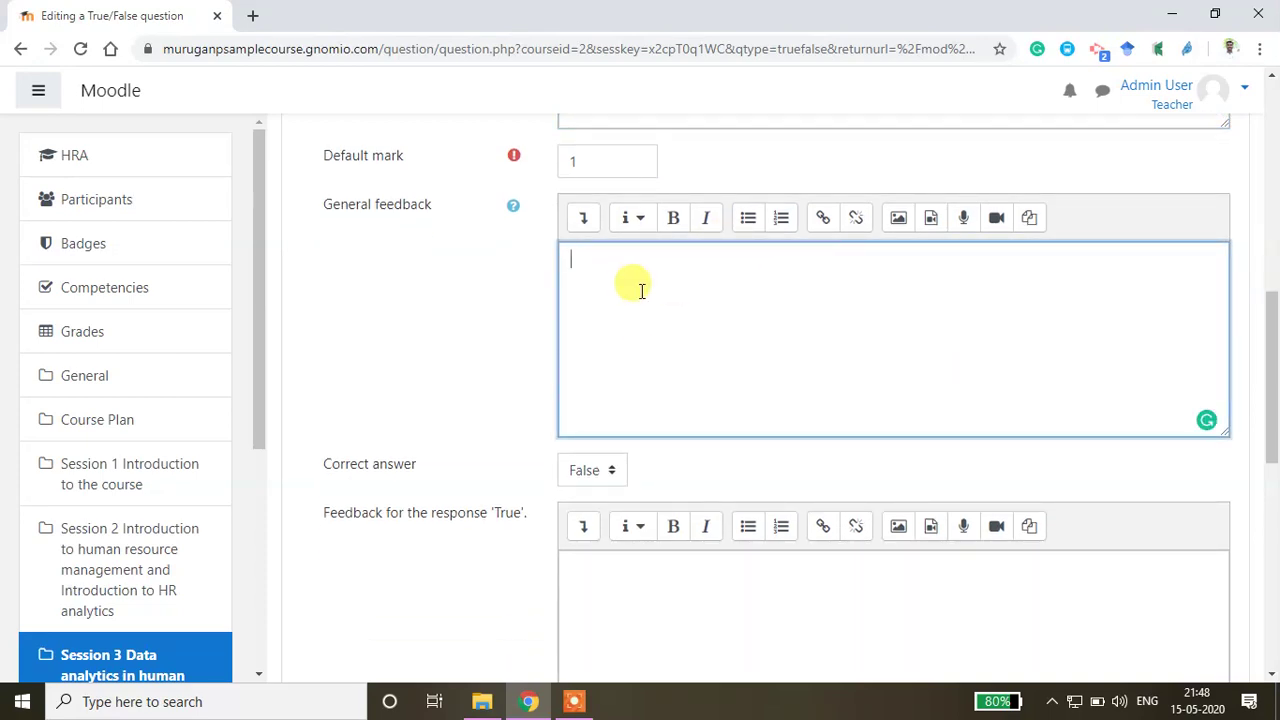
scroll(730, 291, "down", 3)
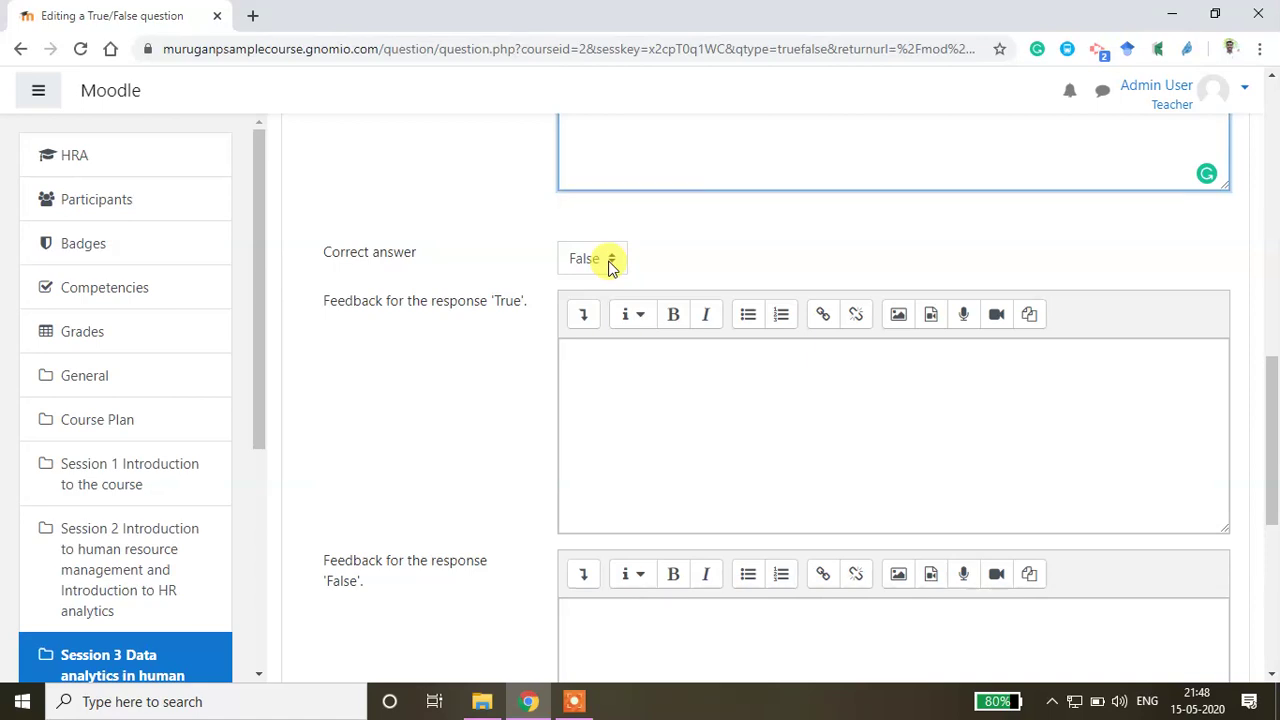
scroll(612, 266, "up", 4)
scroll(663, 400, "up", 4)
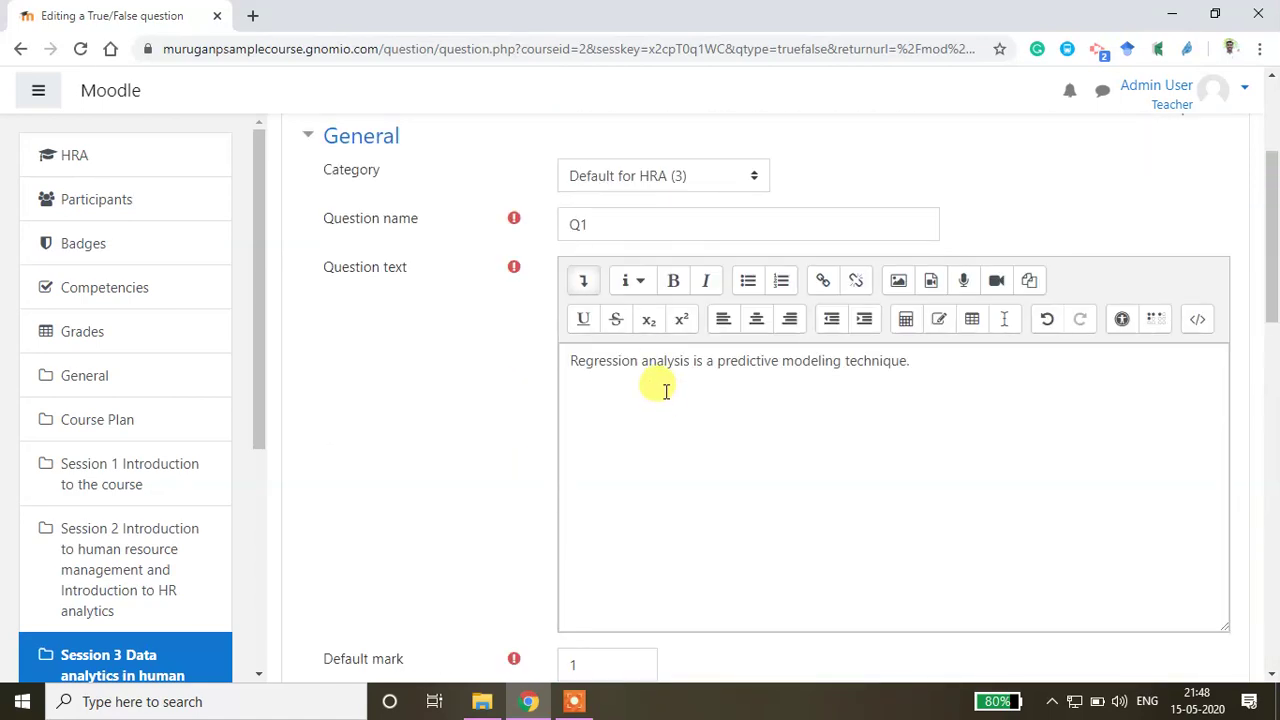
scroll(663, 368, "down", 7)
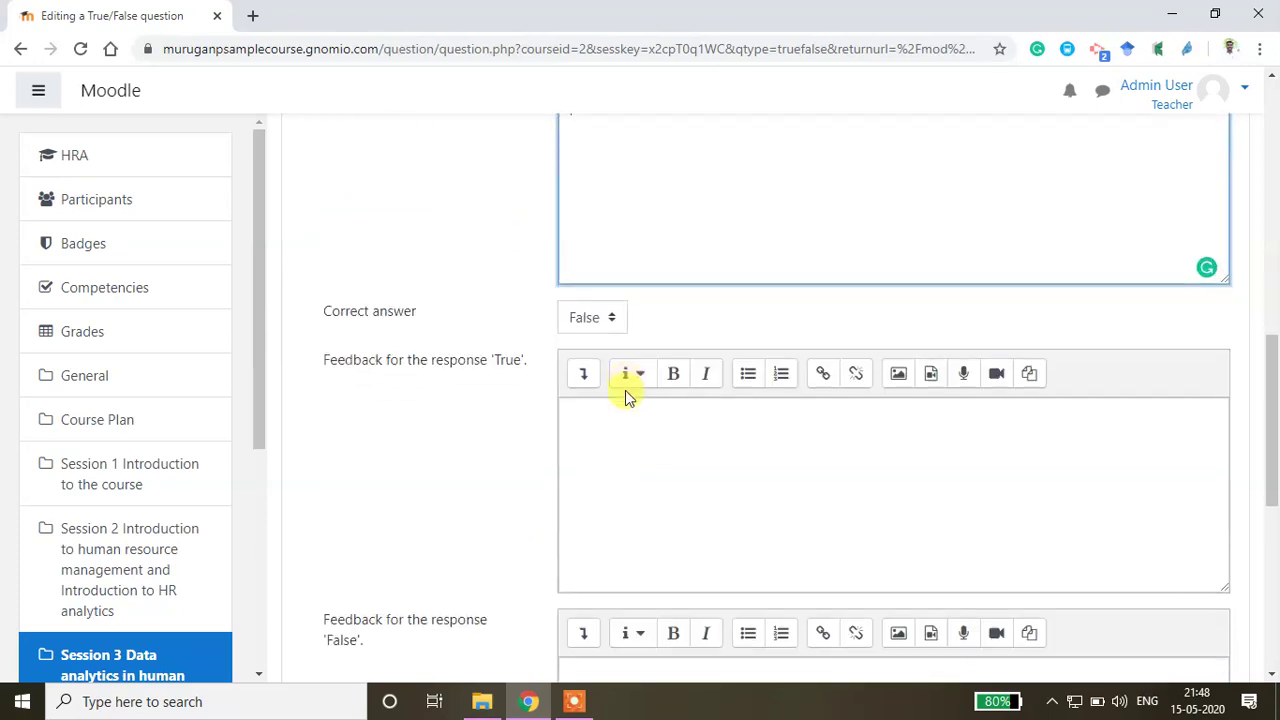
left_click(592, 317)
left_click(588, 362)
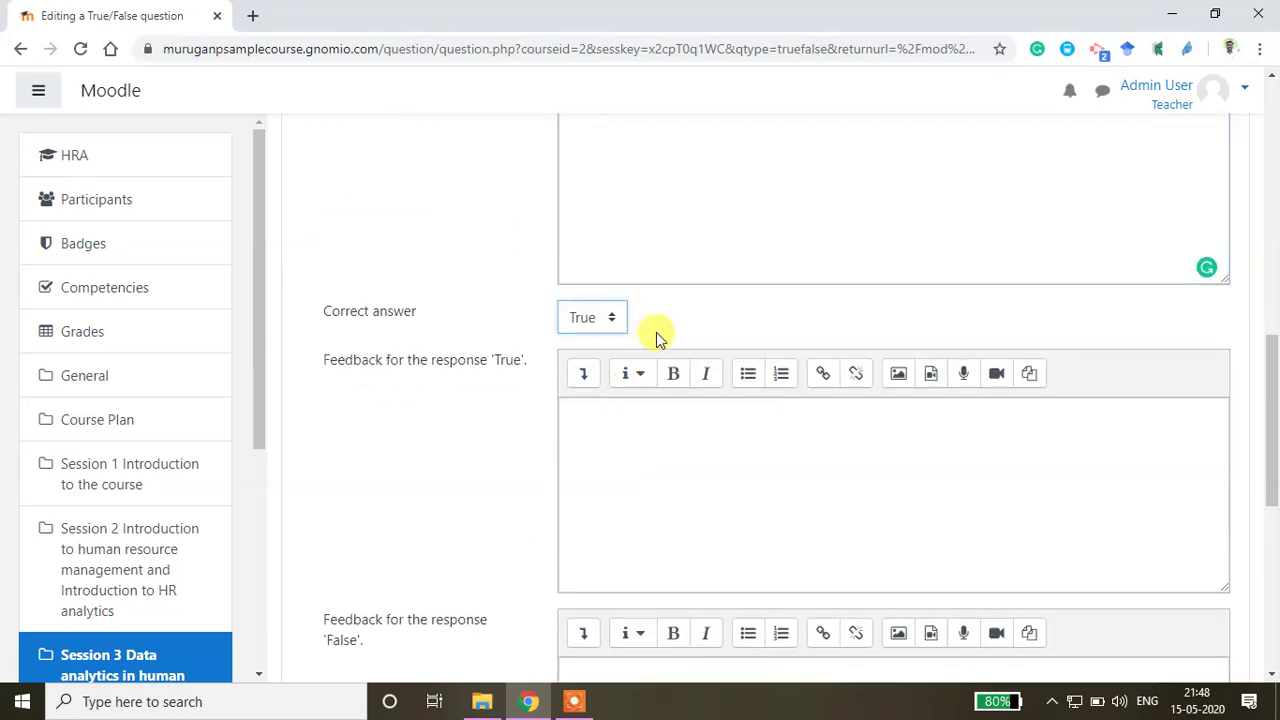
Leave both response feedback fields empty, expand the Multiple tries section, and save the question while continuing to edit it
scroll(623, 423, "down", 3)
scroll(631, 360, "up", 2)
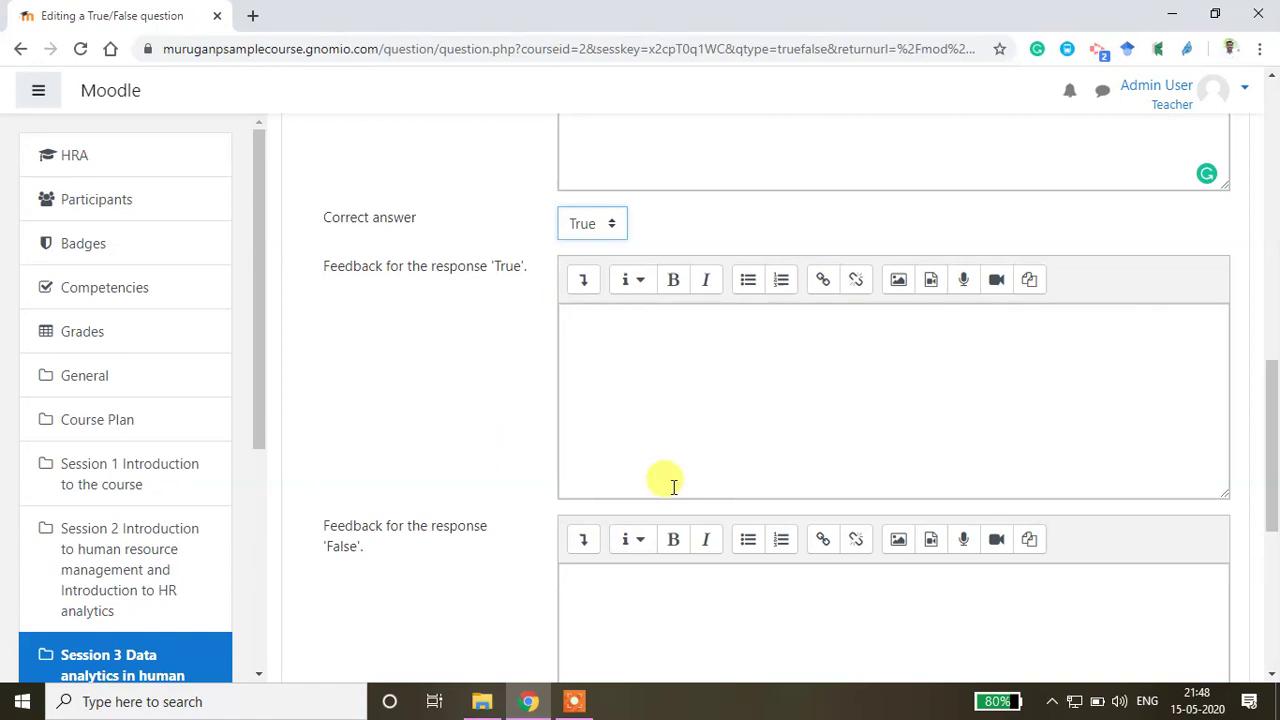
scroll(680, 500, "down", 1)
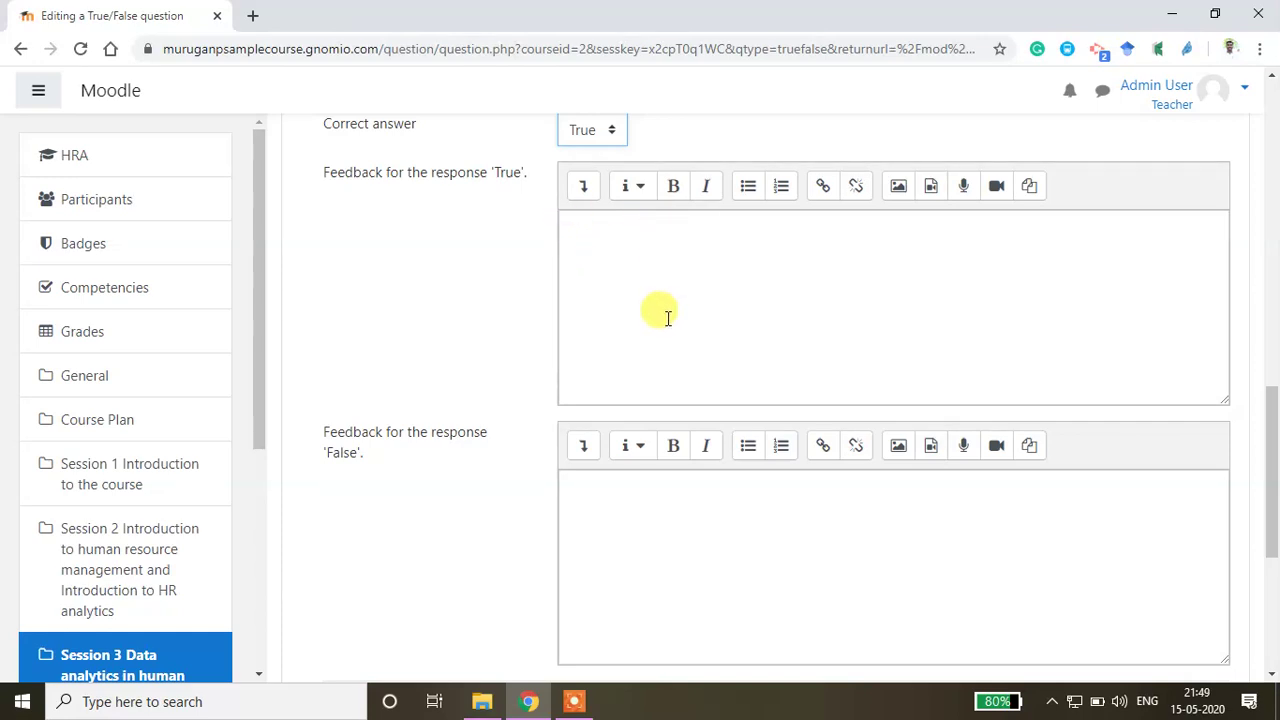
scroll(712, 470, "down", 3)
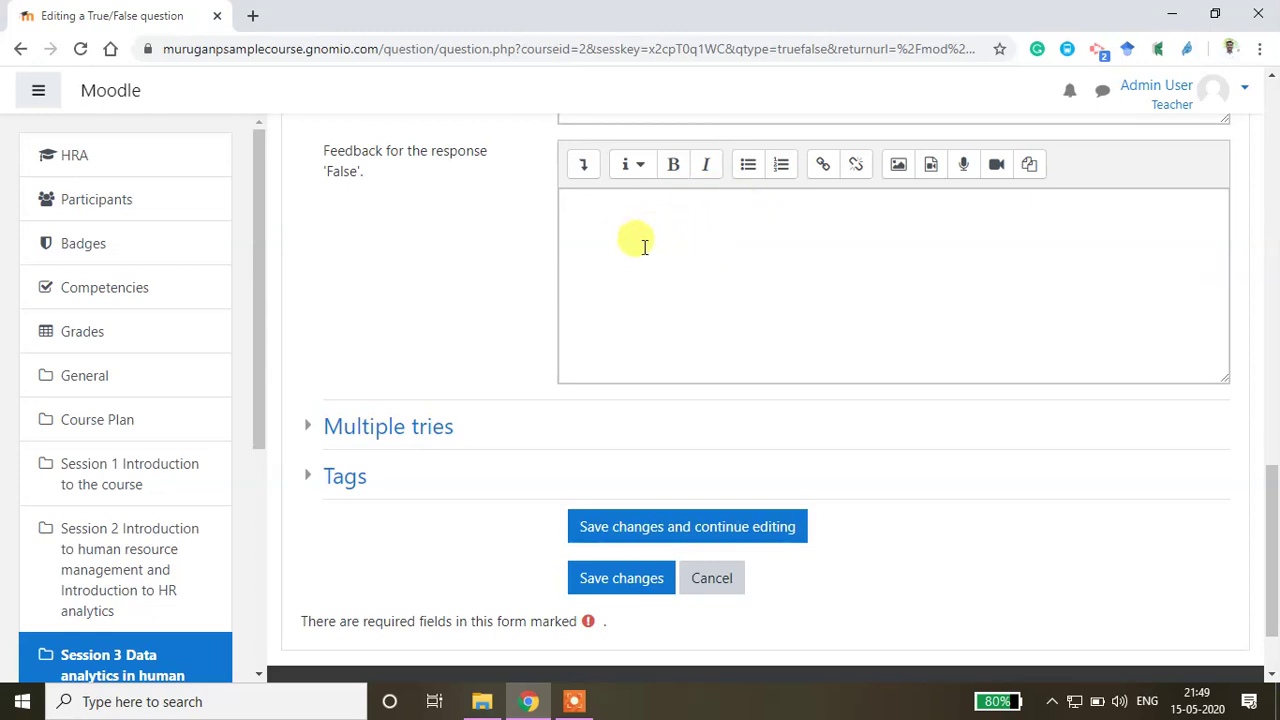
left_click(609, 229)
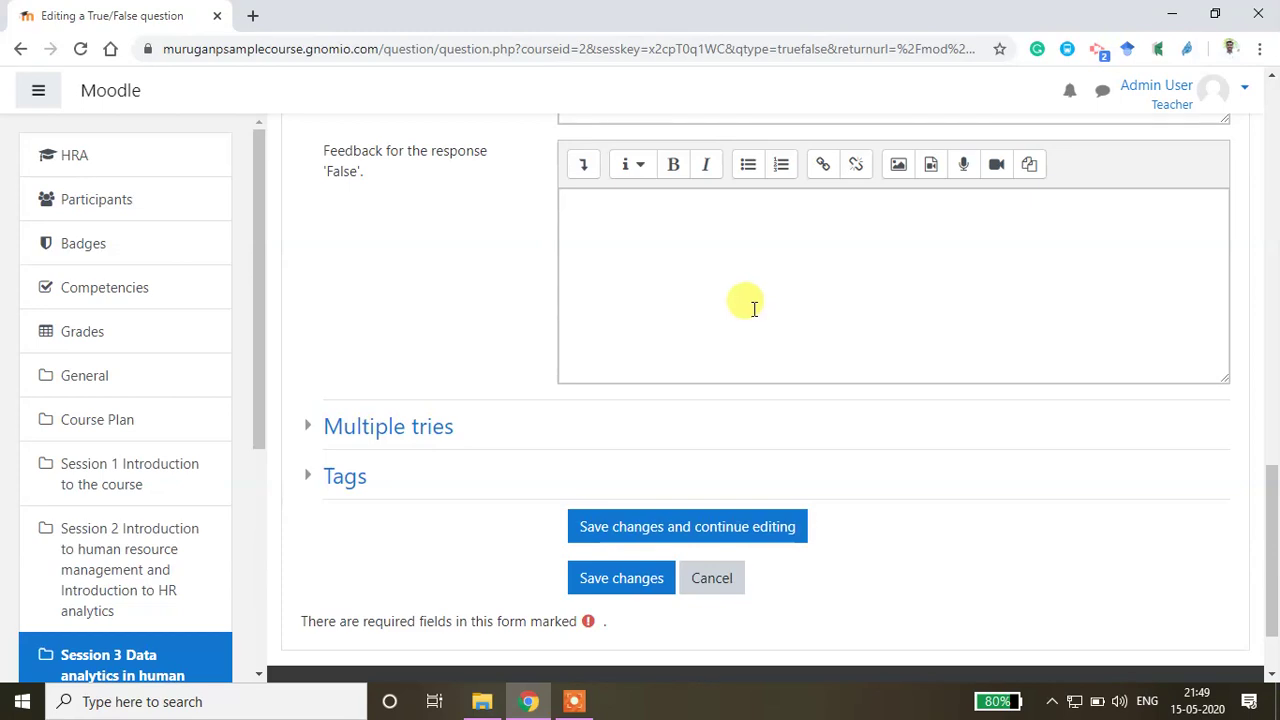
scroll(605, 420, "down", 1)
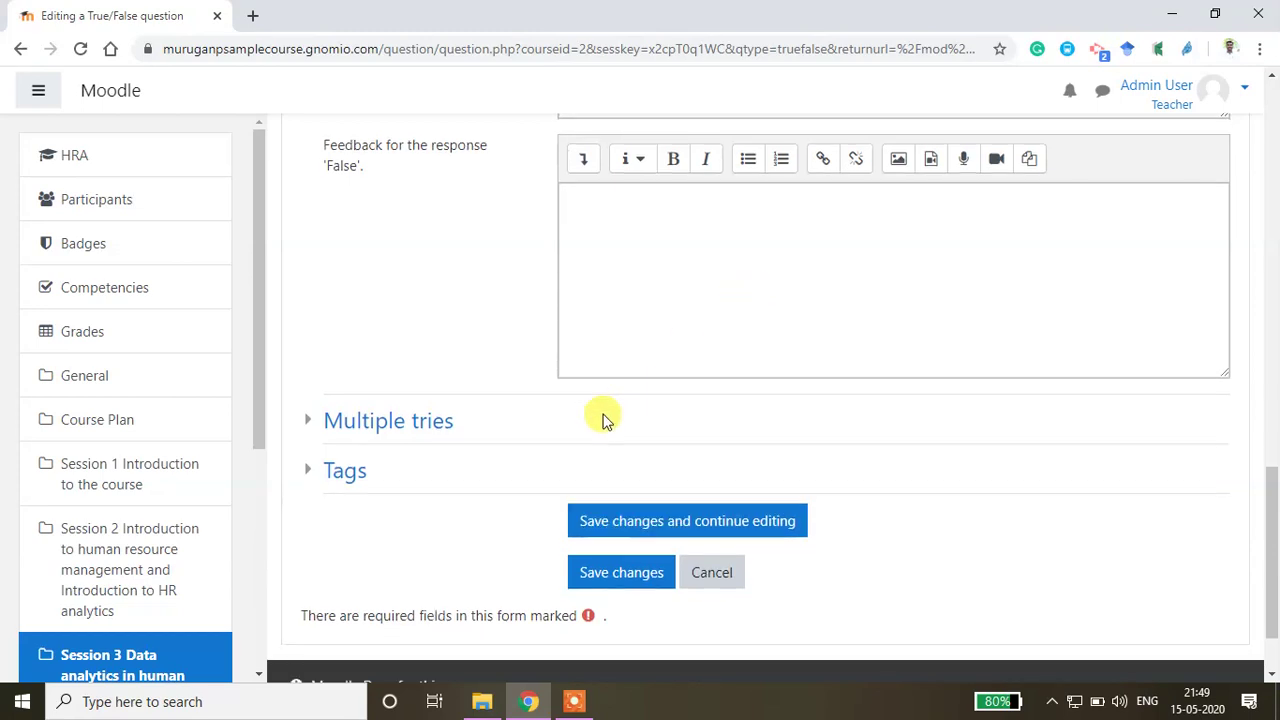
left_click(381, 320)
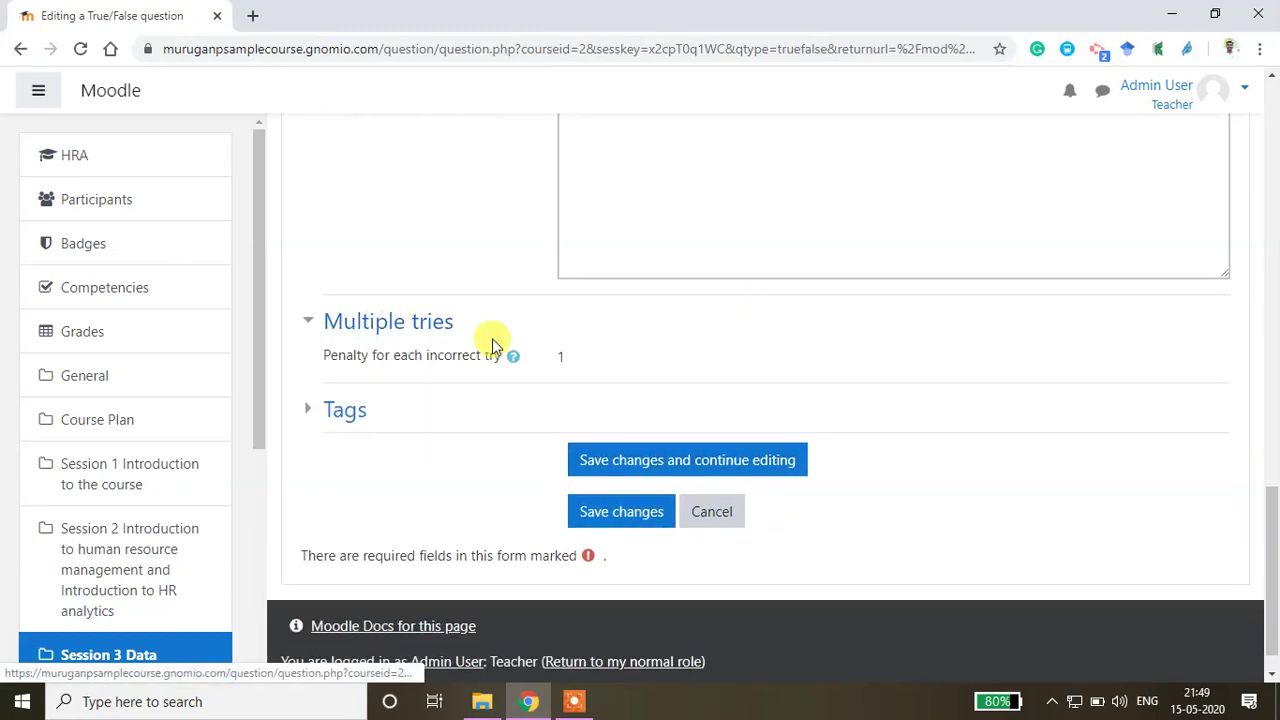
left_click(634, 464)
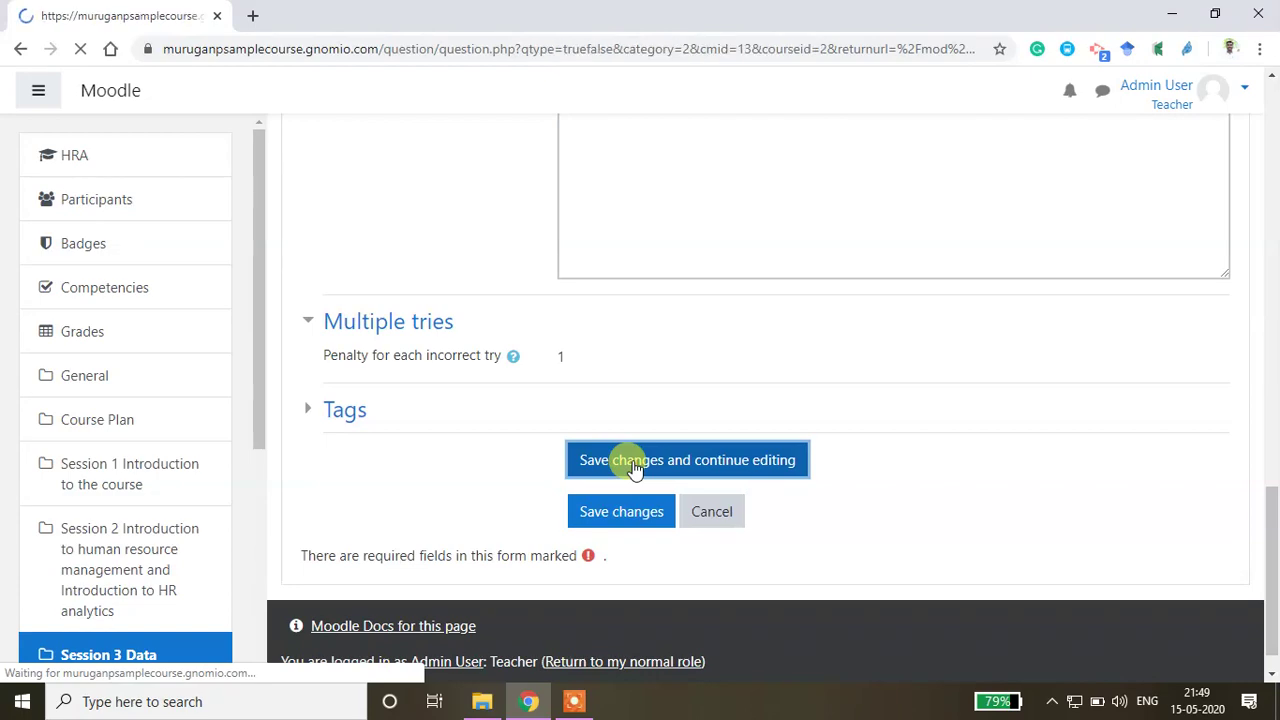
Save Q1 and return to editing Quiz 2, and save the quiz with its maximum grade kept at 10.00
scroll(680, 480, "down", 3)
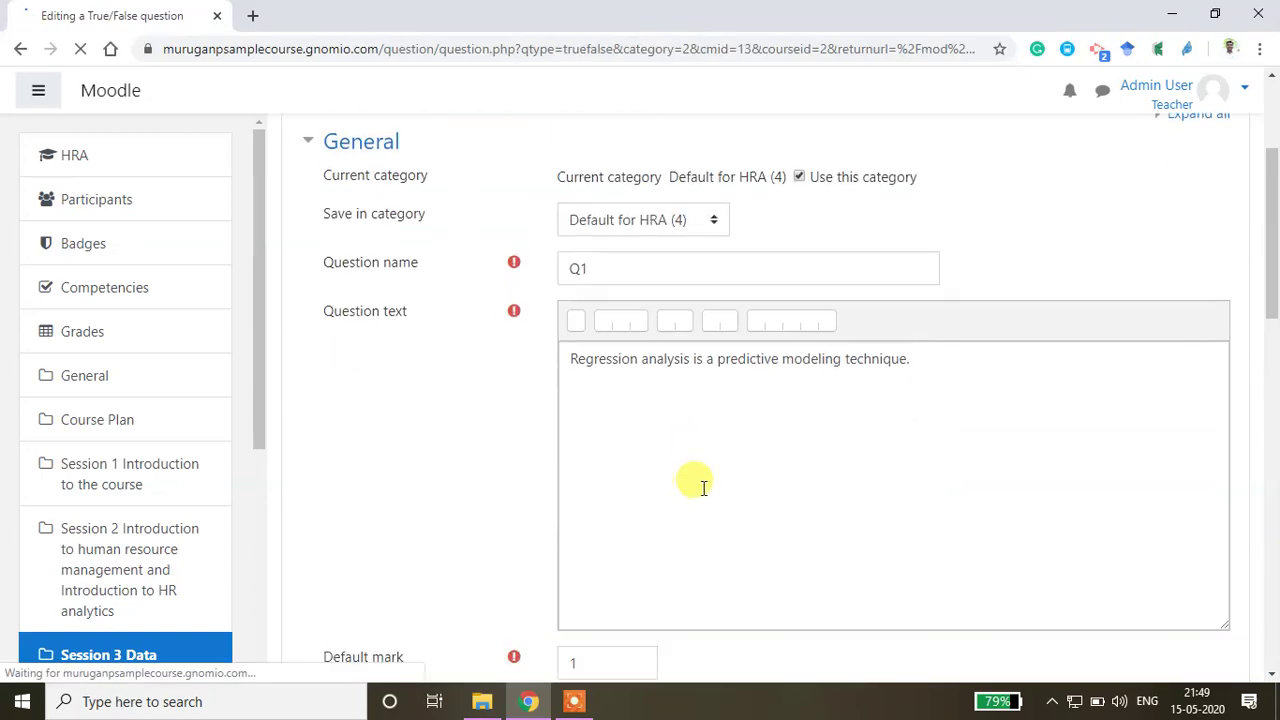
scroll(703, 487, "down", 15)
left_click(620, 474)
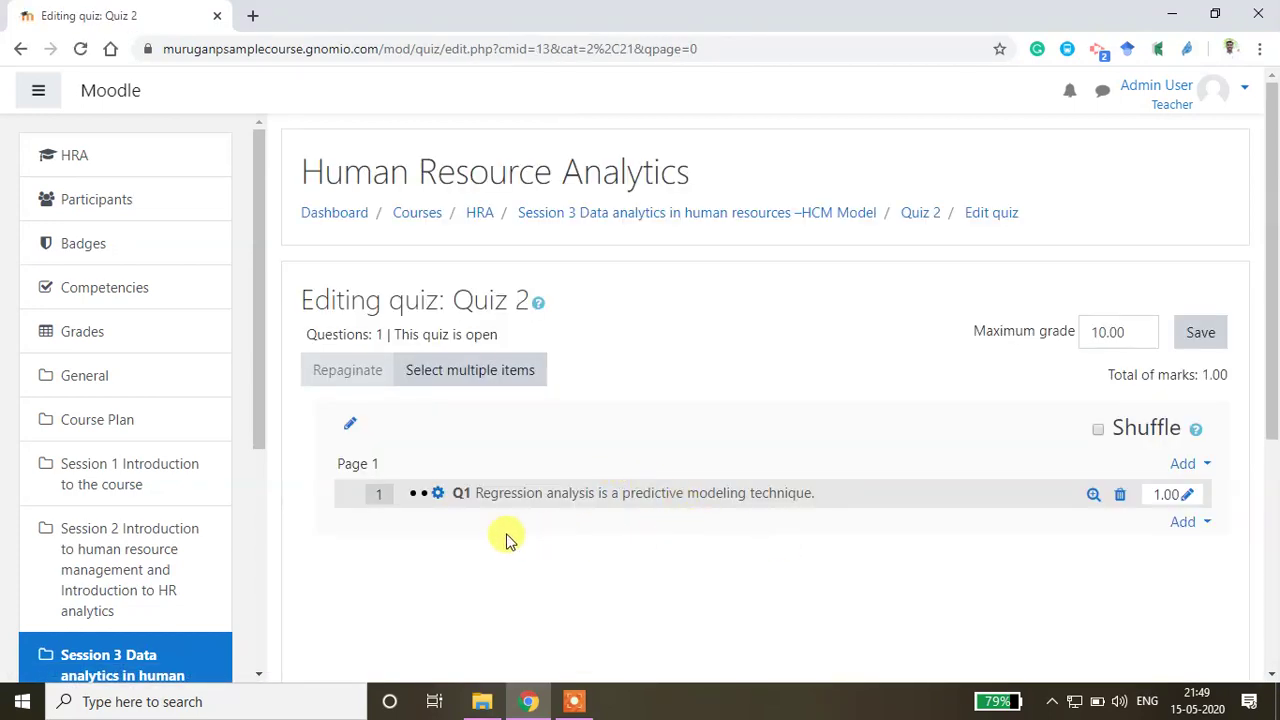
left_click(1196, 334)
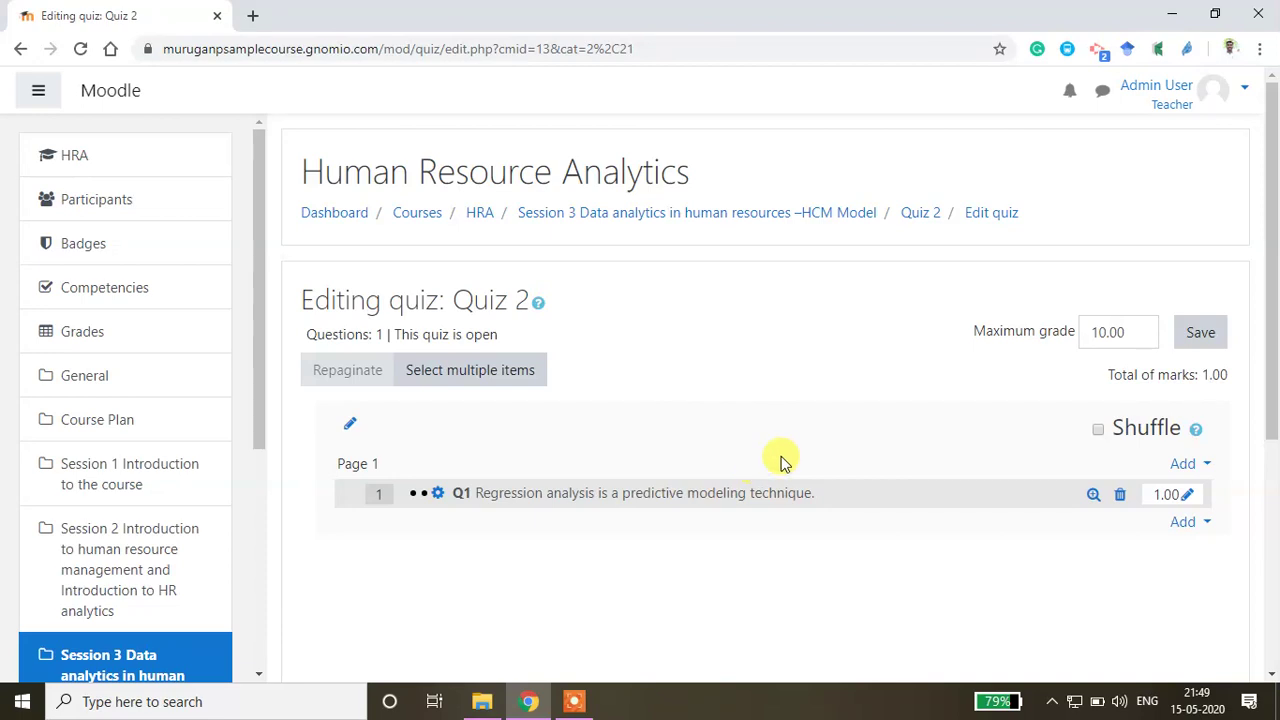
Return from the Teacher role to the normal role, and switch the course view to the Student role
left_click(1245, 95)
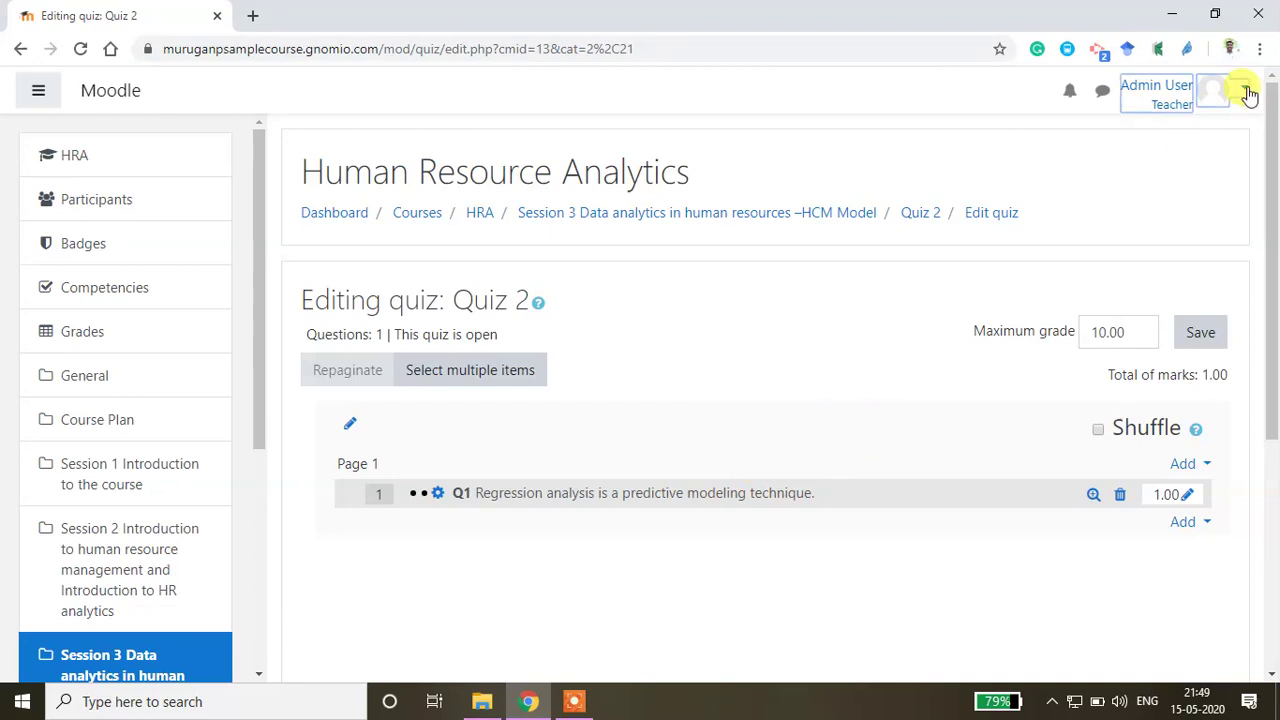
left_click(1114, 331)
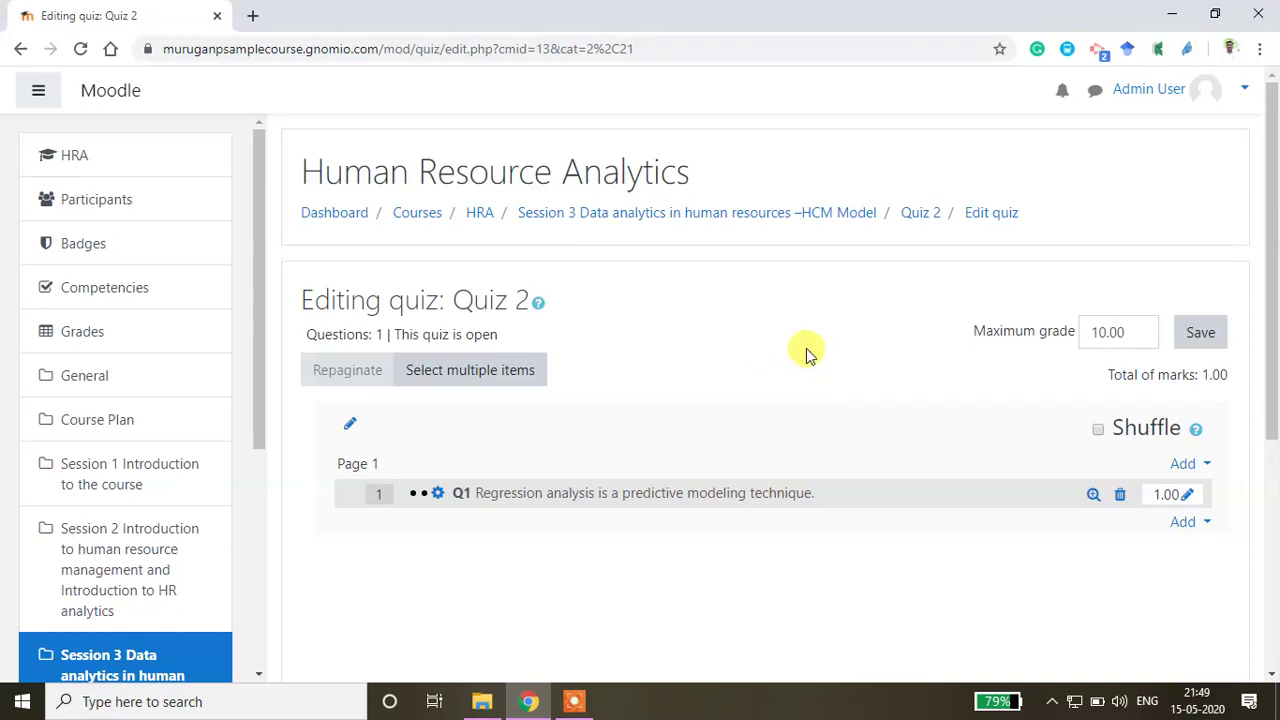
left_click(1247, 91)
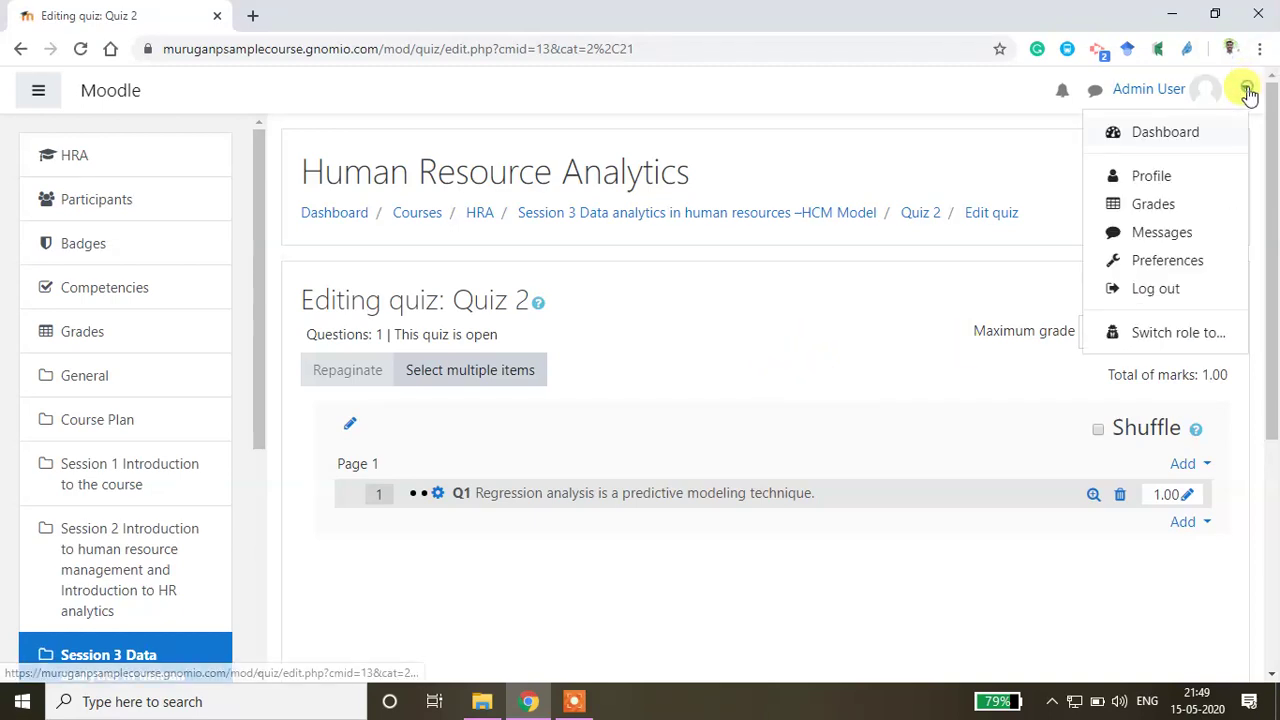
left_click(1135, 331)
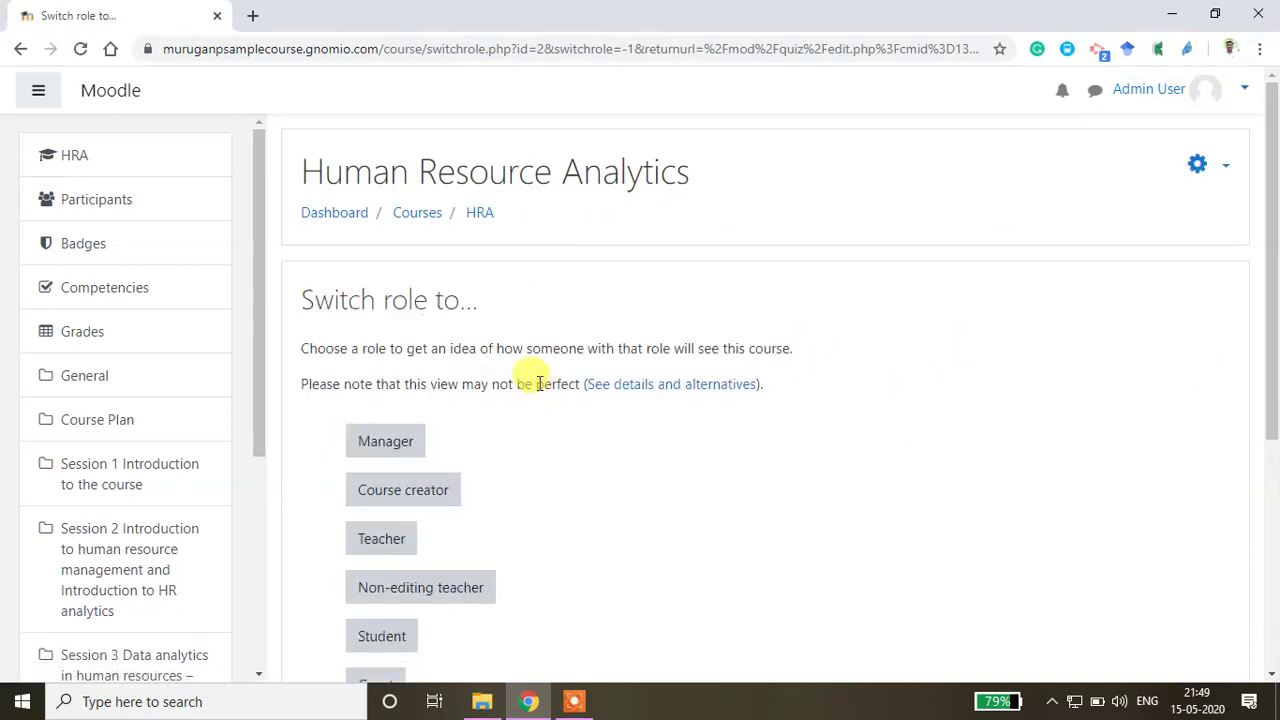
scroll(520, 400, "down", 4)
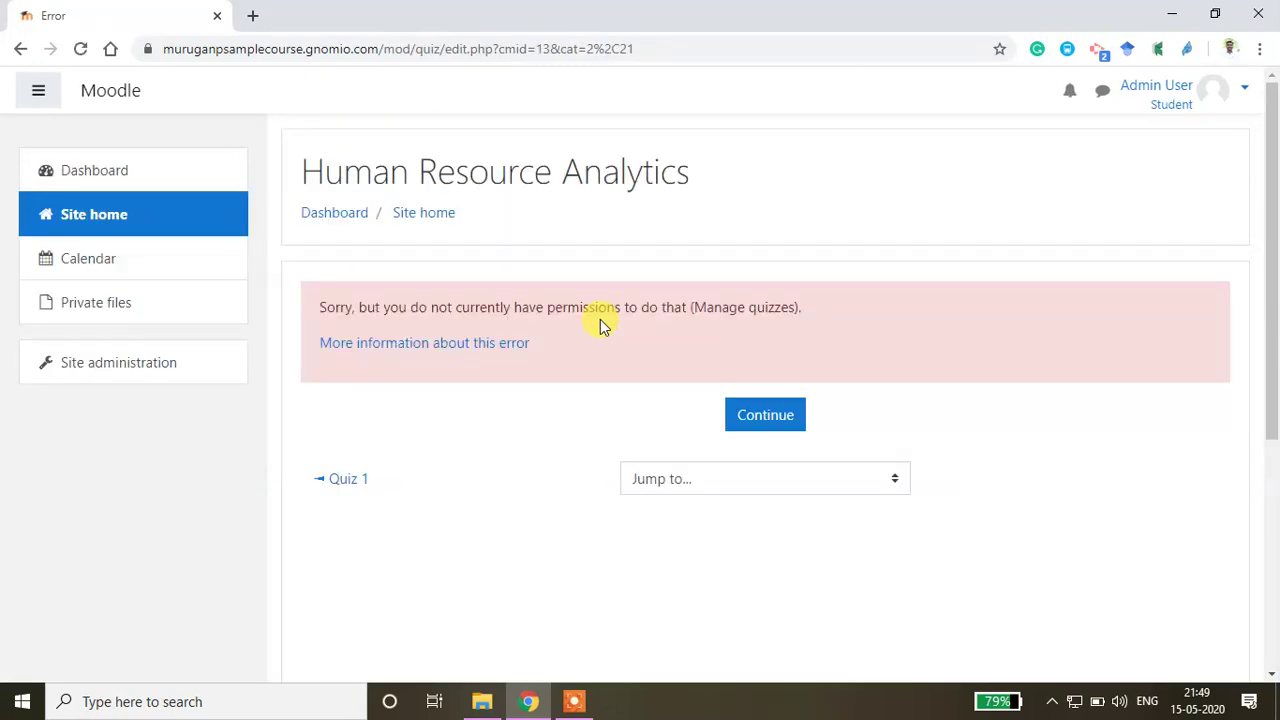
Continue to the Quiz 2 page and start an attempt of the quiz as a student
left_click(748, 420)
left_click(755, 420)
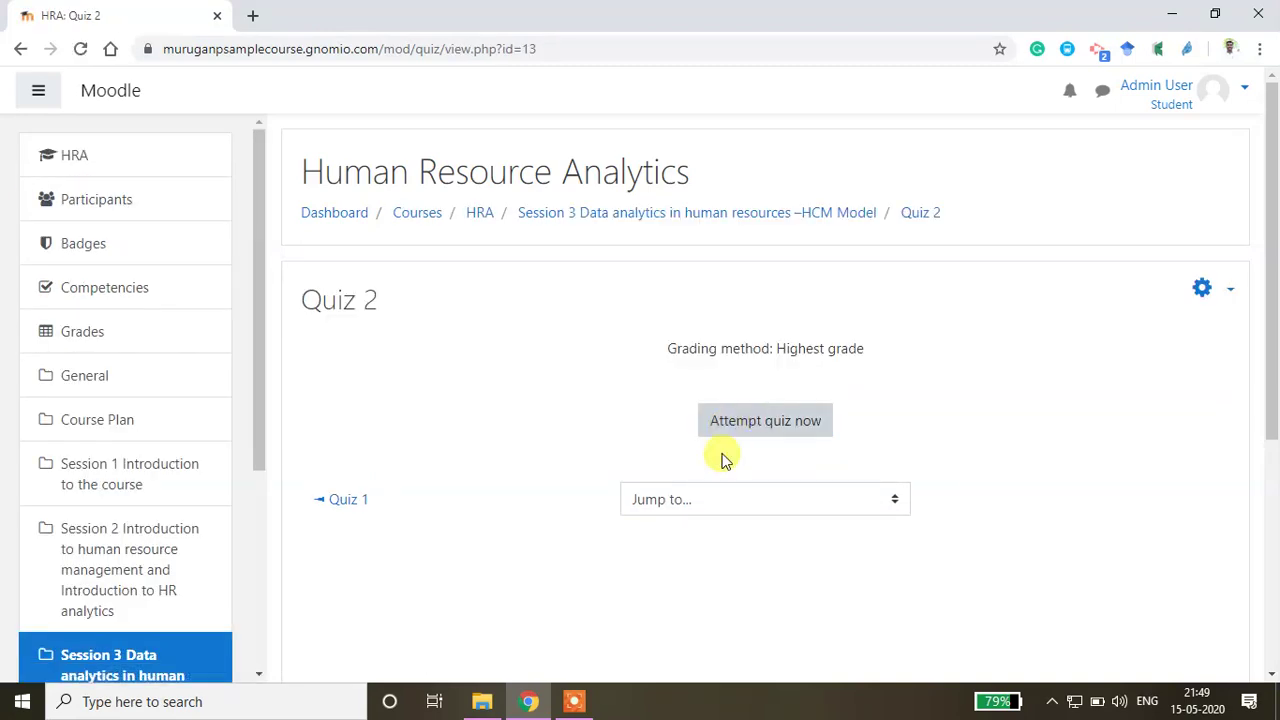
scroll(700, 443, "down", 1)
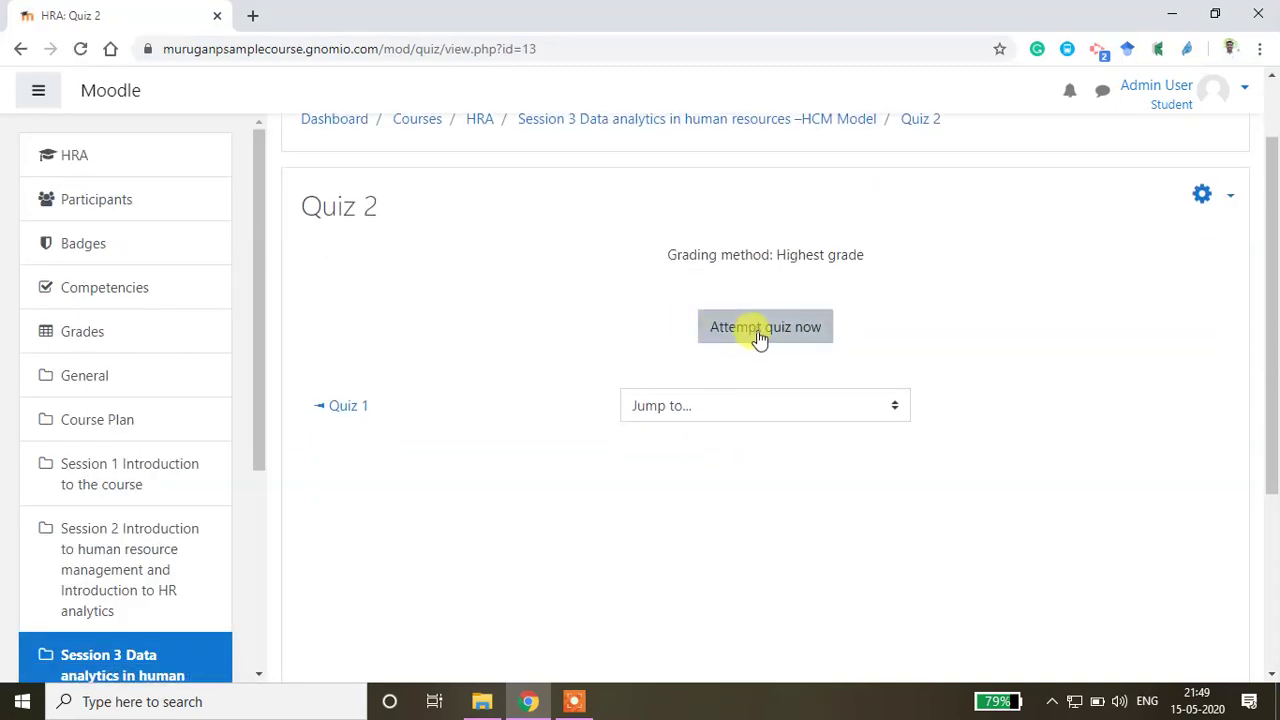
left_click(756, 338)
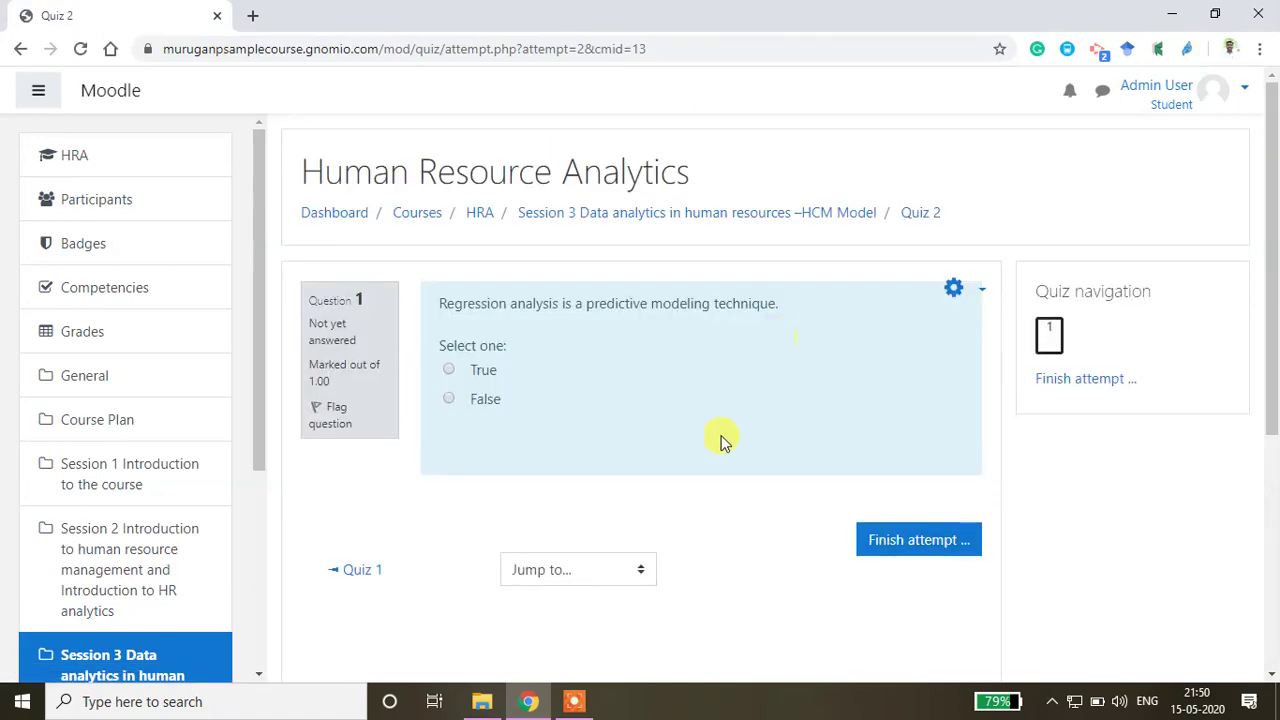
scroll(571, 249, "down", 2)
scroll(489, 283, "up", 2)
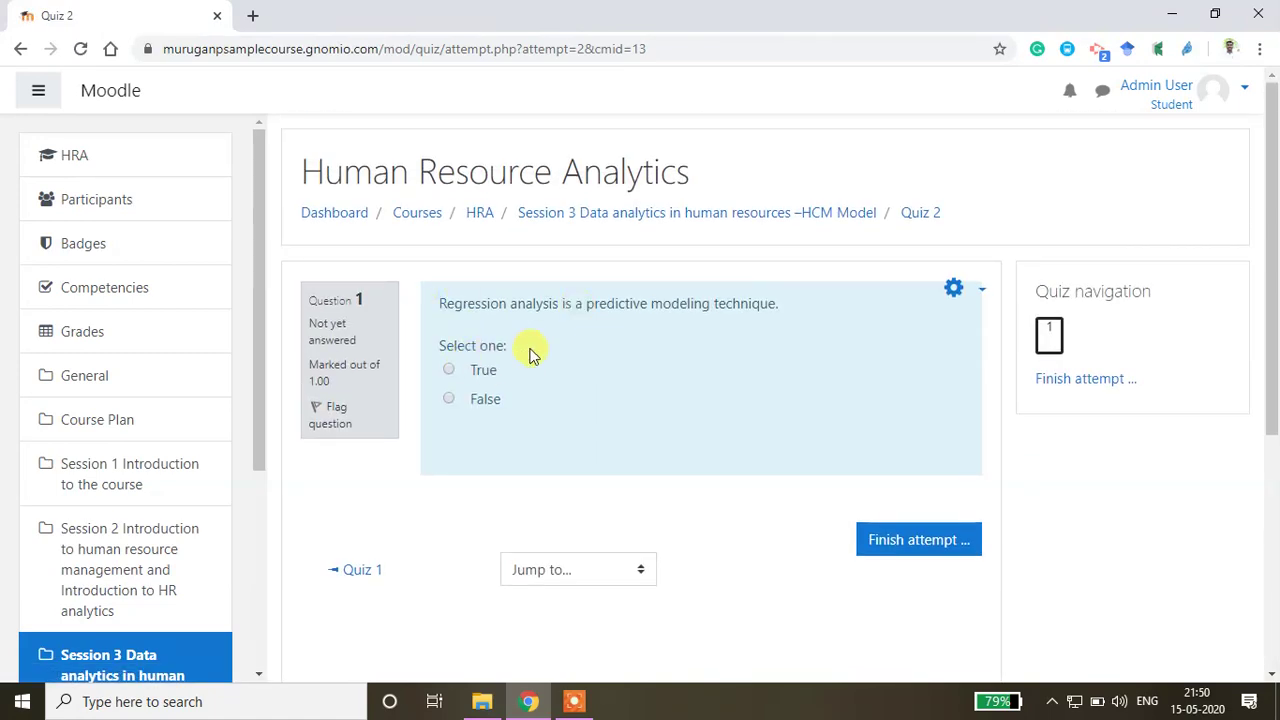